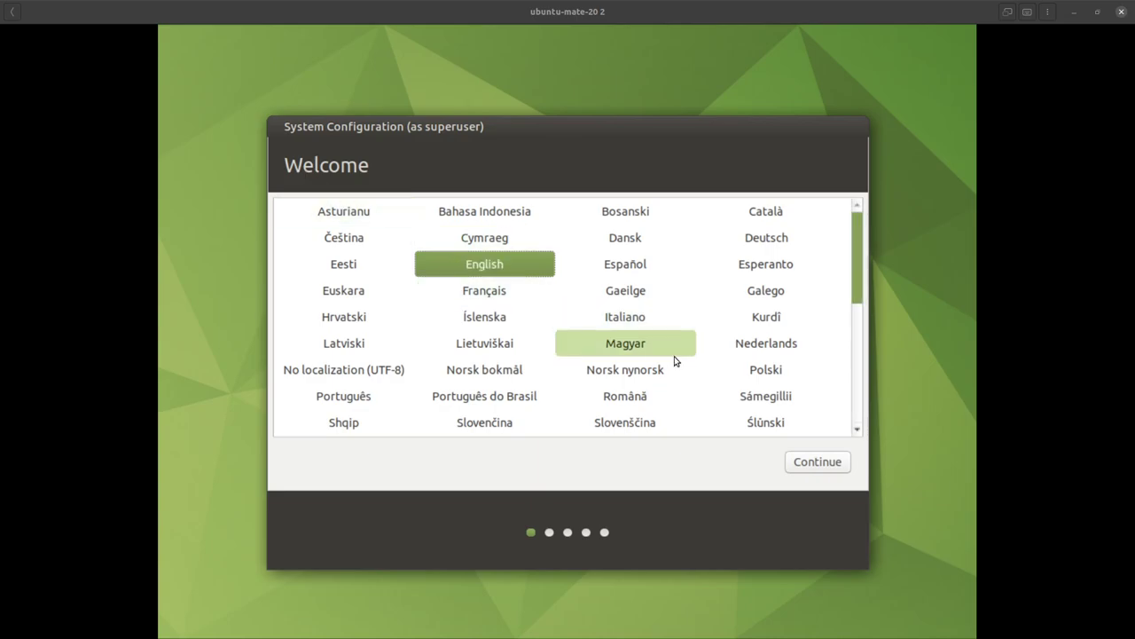
Select English (US) as the keyboard layout
click(816, 462)
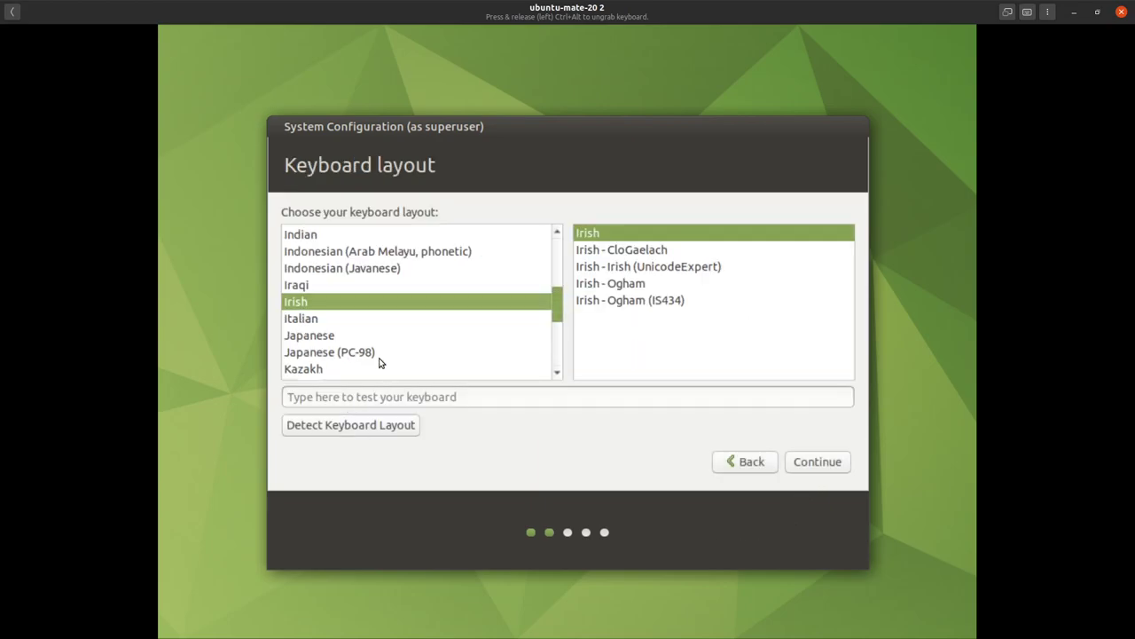
mouse_move(554, 294)
mouse_down()
mouse_move(554, 280)
mouse_move(557, 300)
mouse_up()
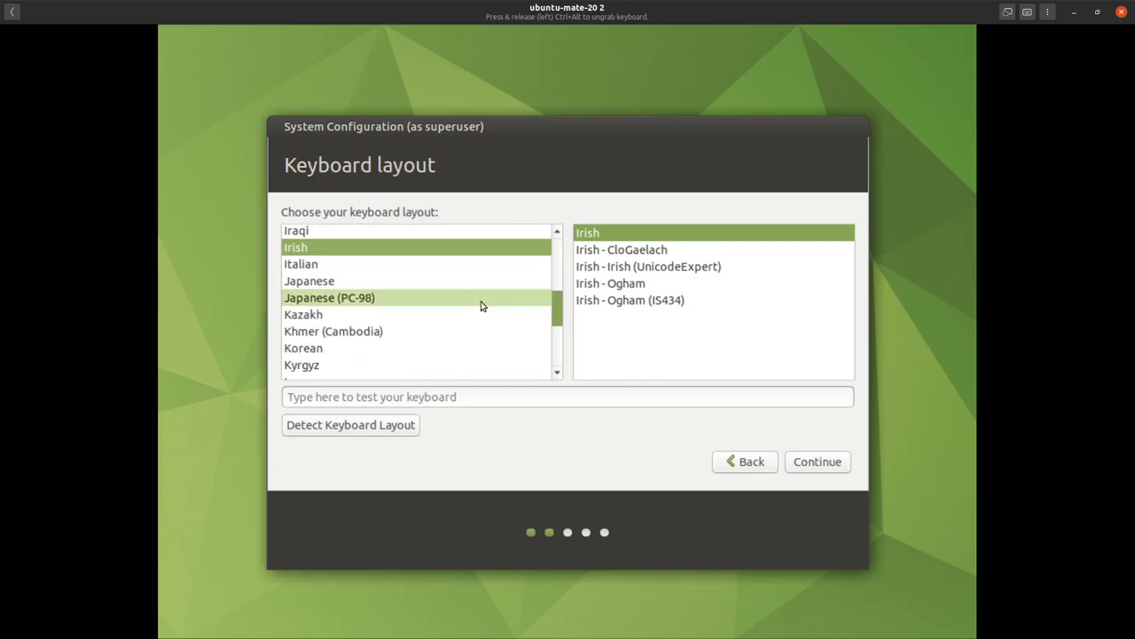
scroll(459, 278, up, 10)
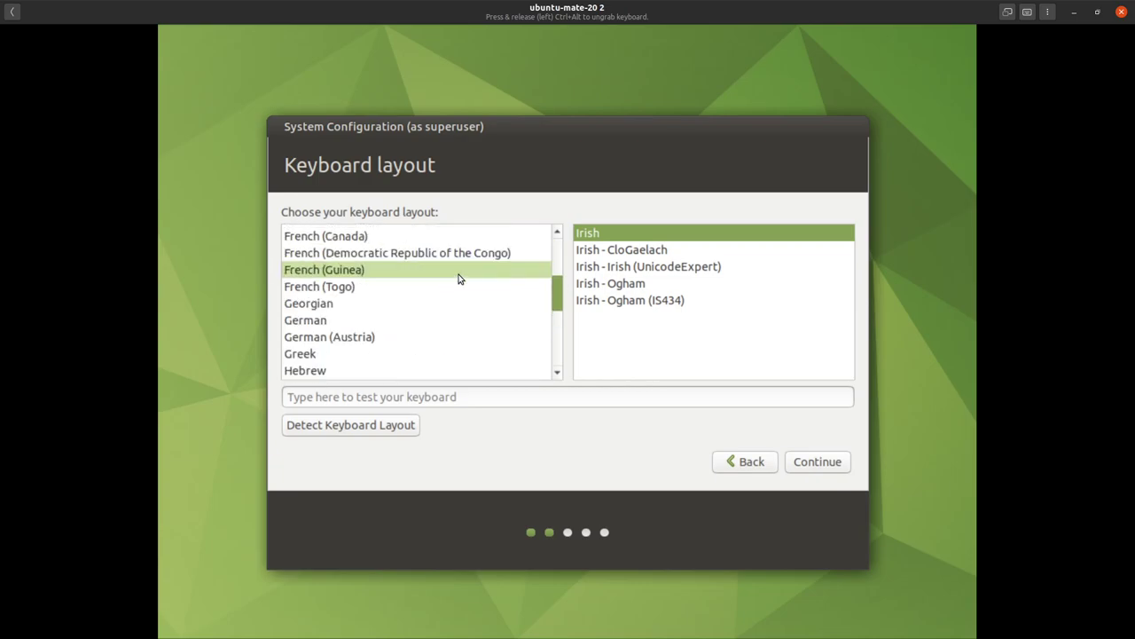
scroll(459, 278, up, 2)
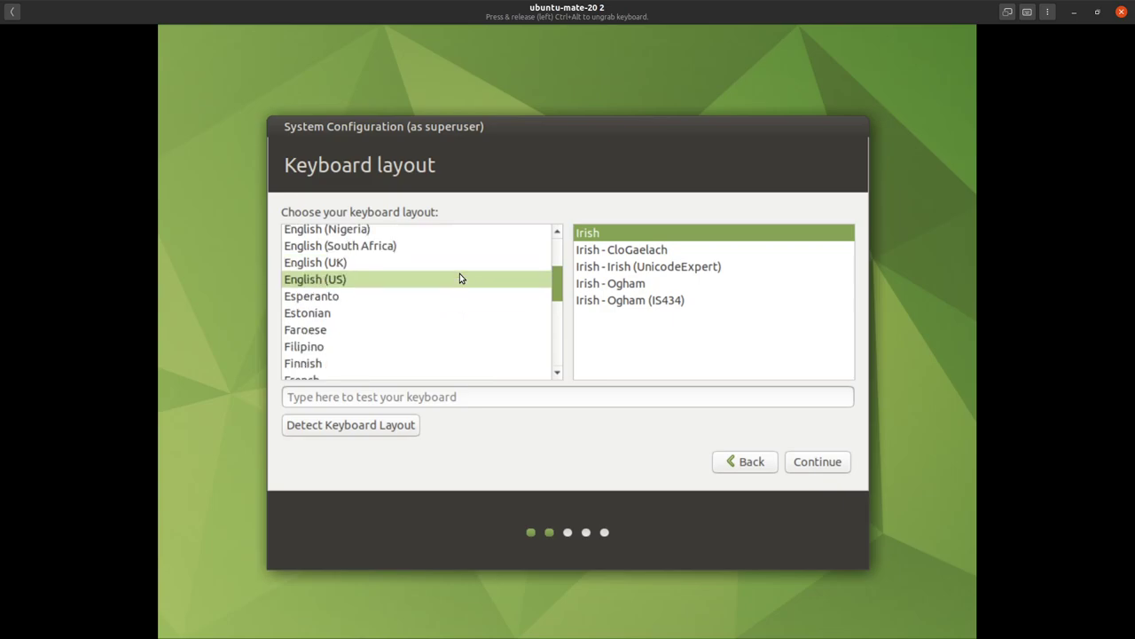
click(412, 281)
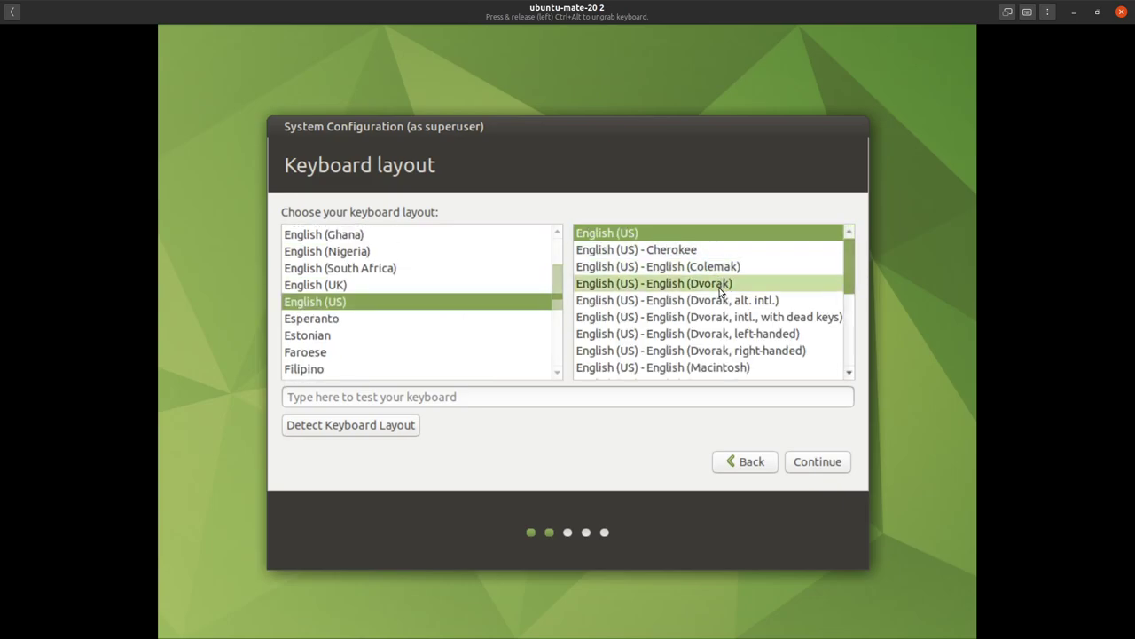
Choose the 'English (US, euro on 5)' variant and test it by typing €
scroll(802, 355, down, 1)
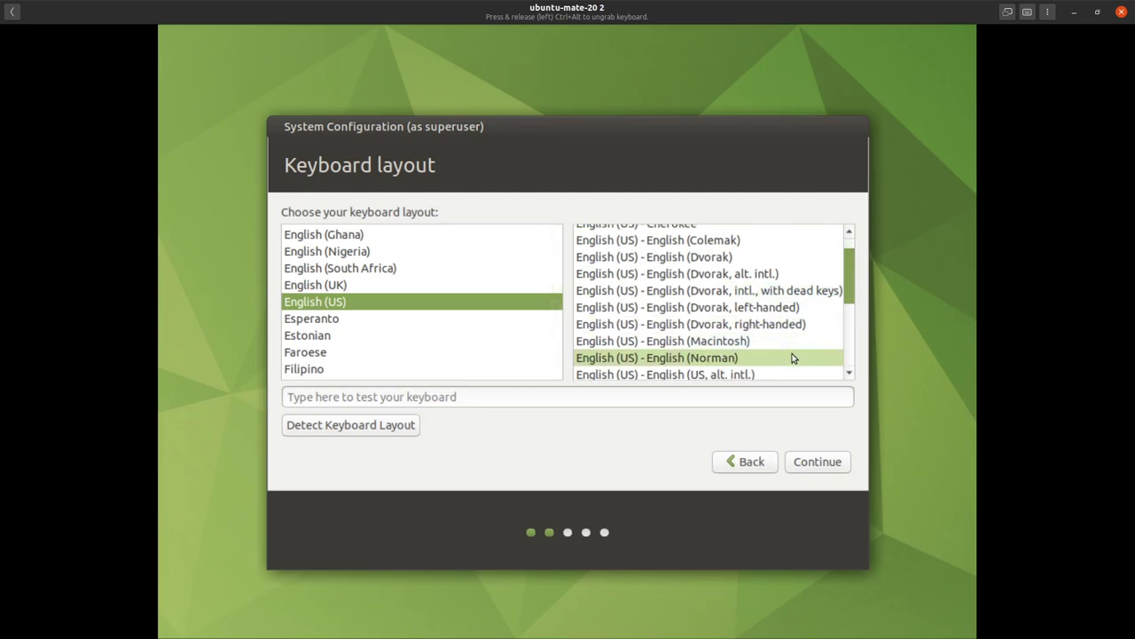
click(849, 373)
click(849, 374)
click(849, 373)
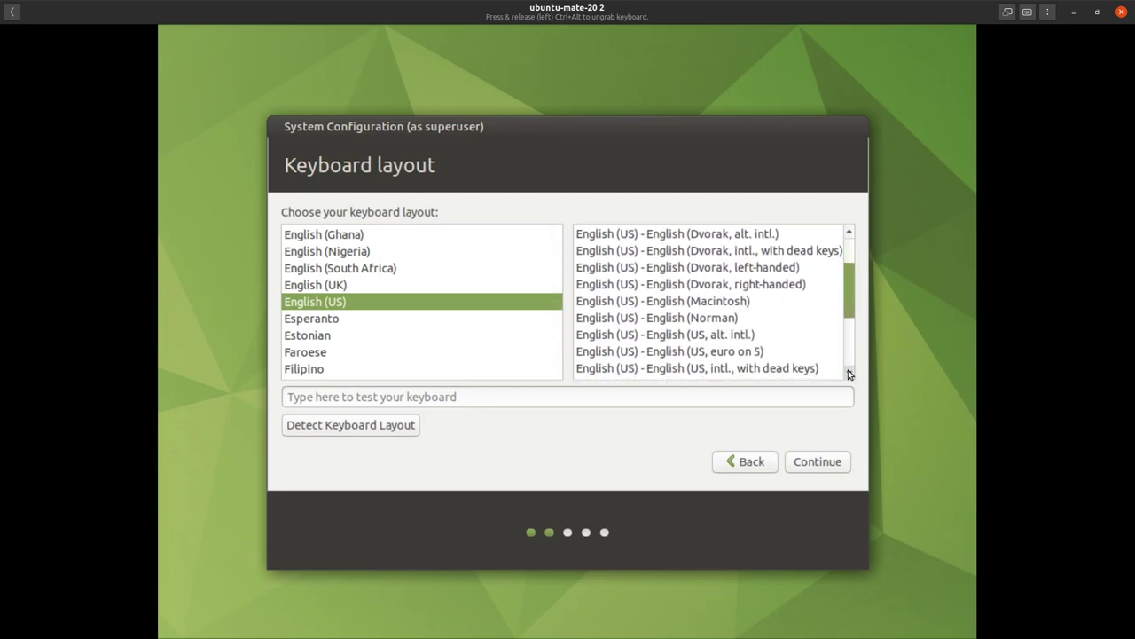
click(849, 374)
click(714, 330)
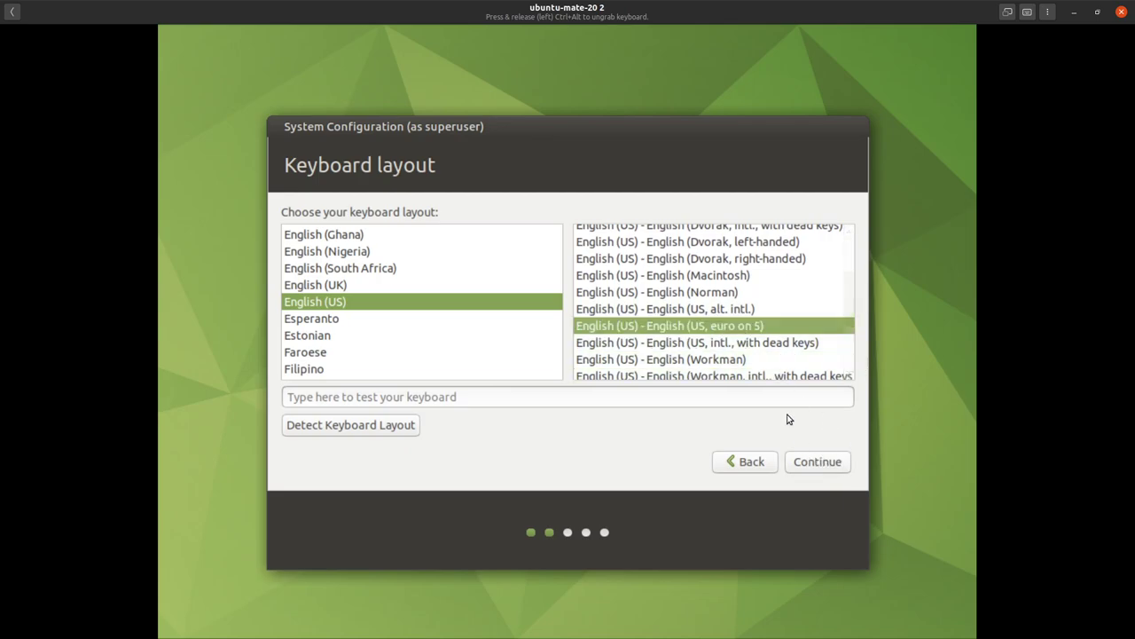
text(€)
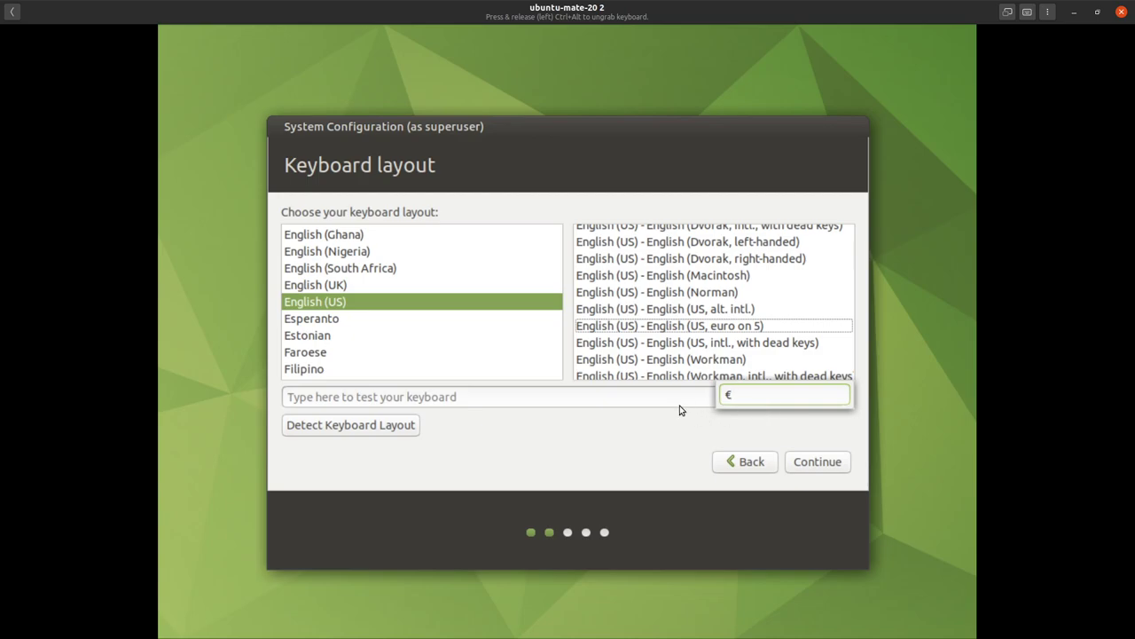
Set the time zone to Sydney, Australia, and continue to the account details page
click(820, 463)
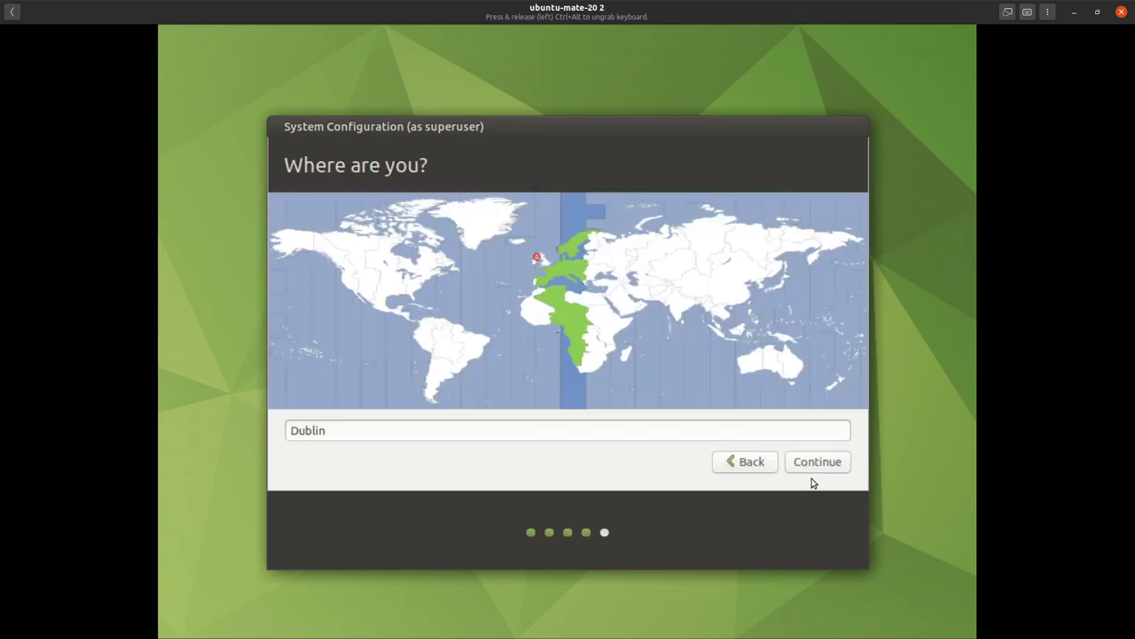
click(799, 373)
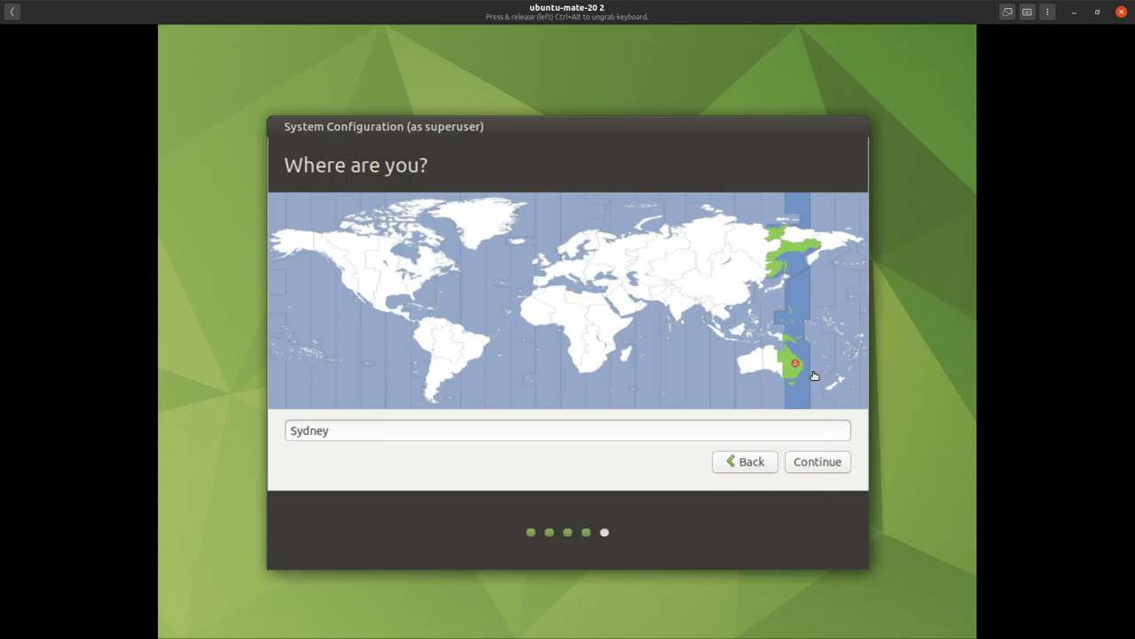
click(817, 465)
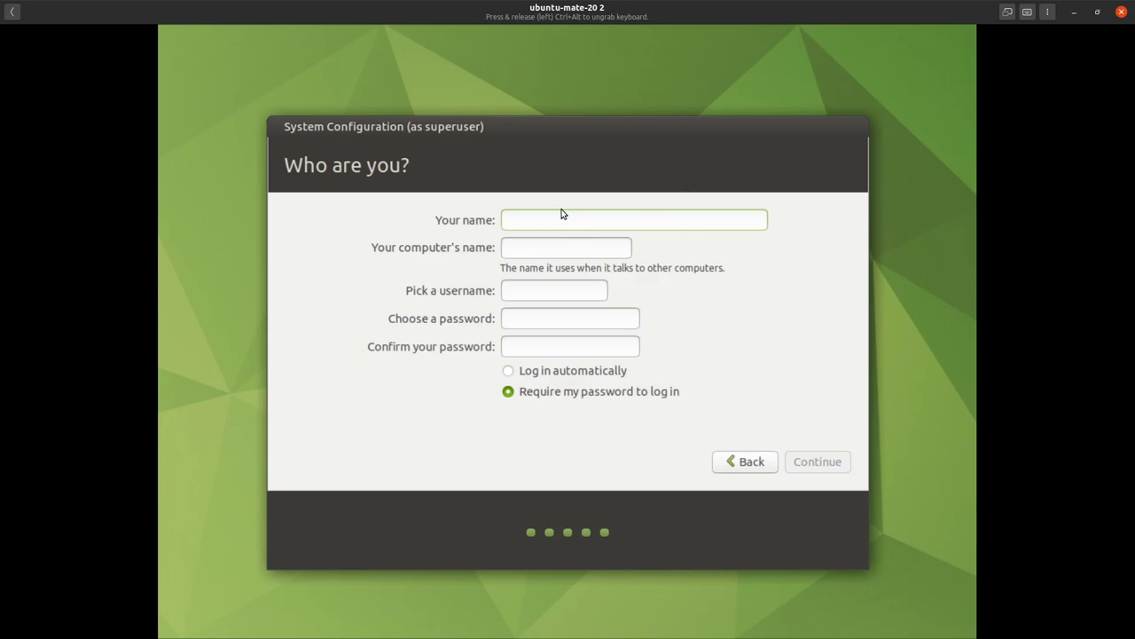
Enter the user's name and change the computer name to end in 'dell-laptop'
text(mar)
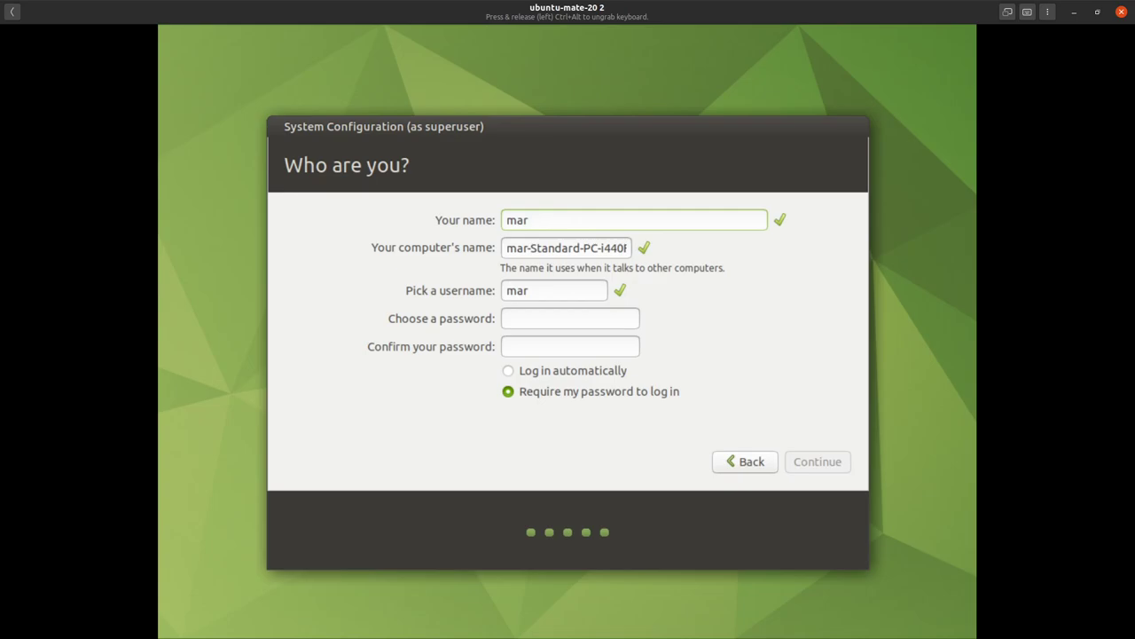
text(k)
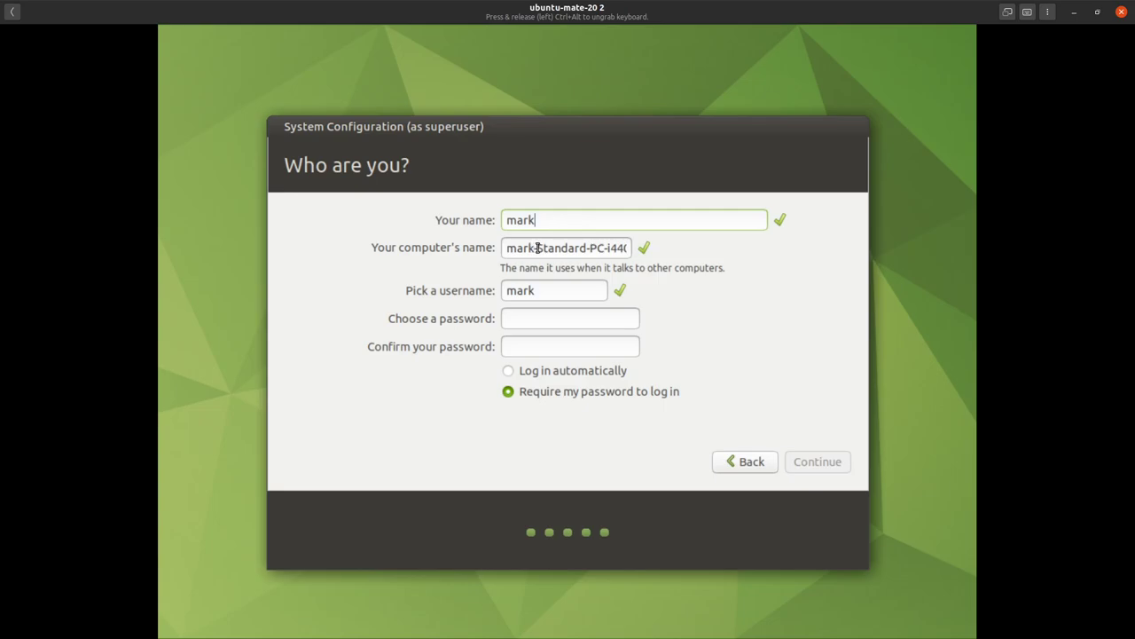
drag(537, 248, 649, 254)
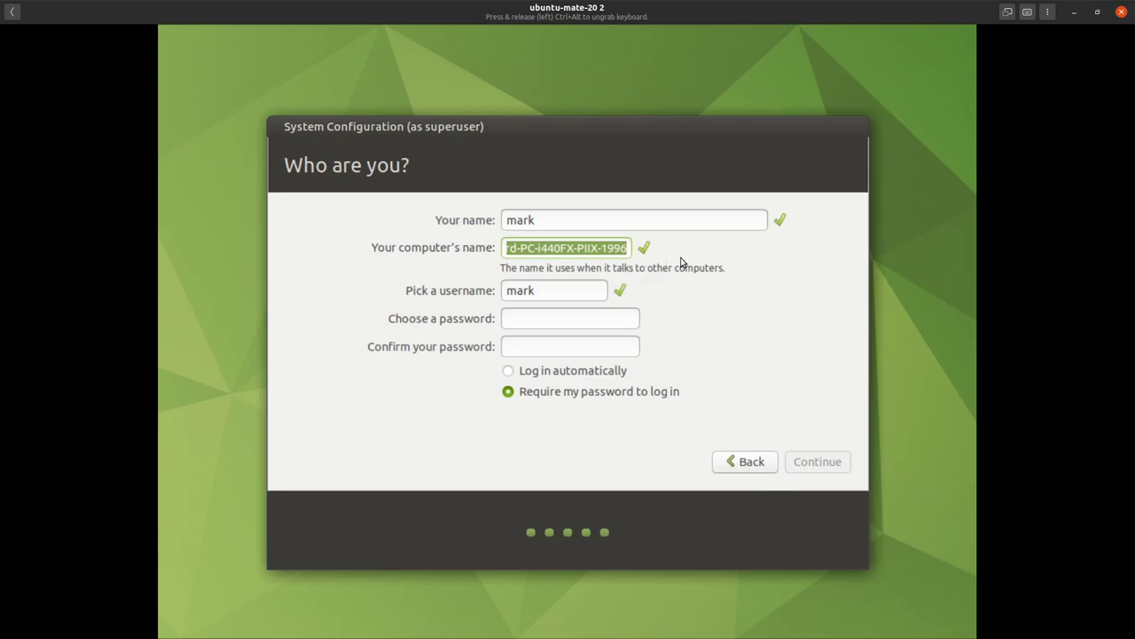
text(mark-)
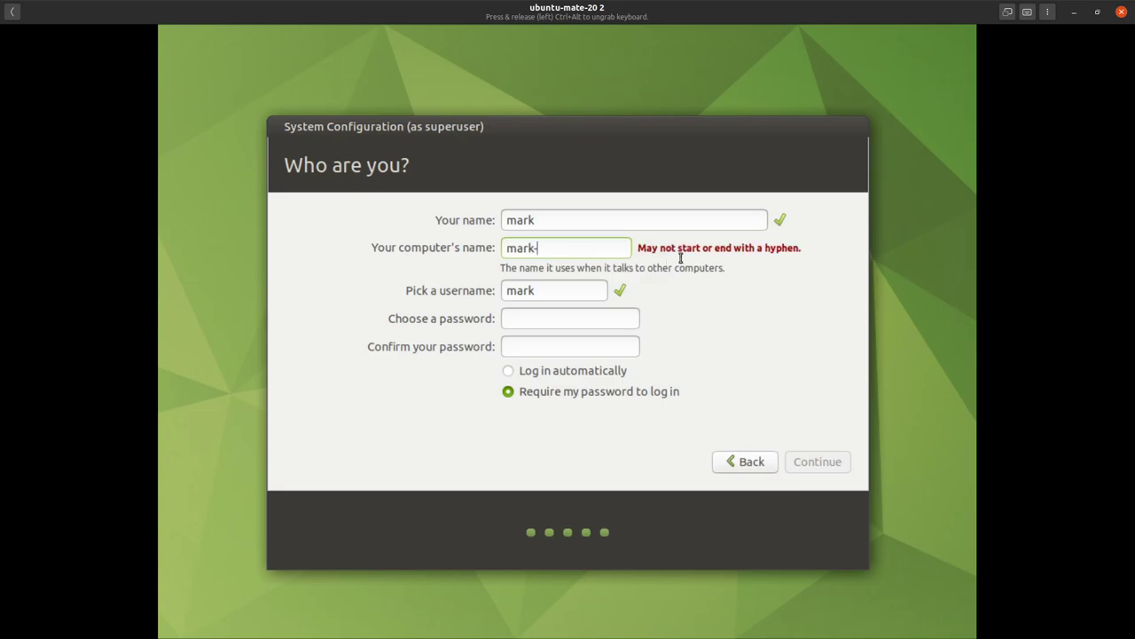
text(l)
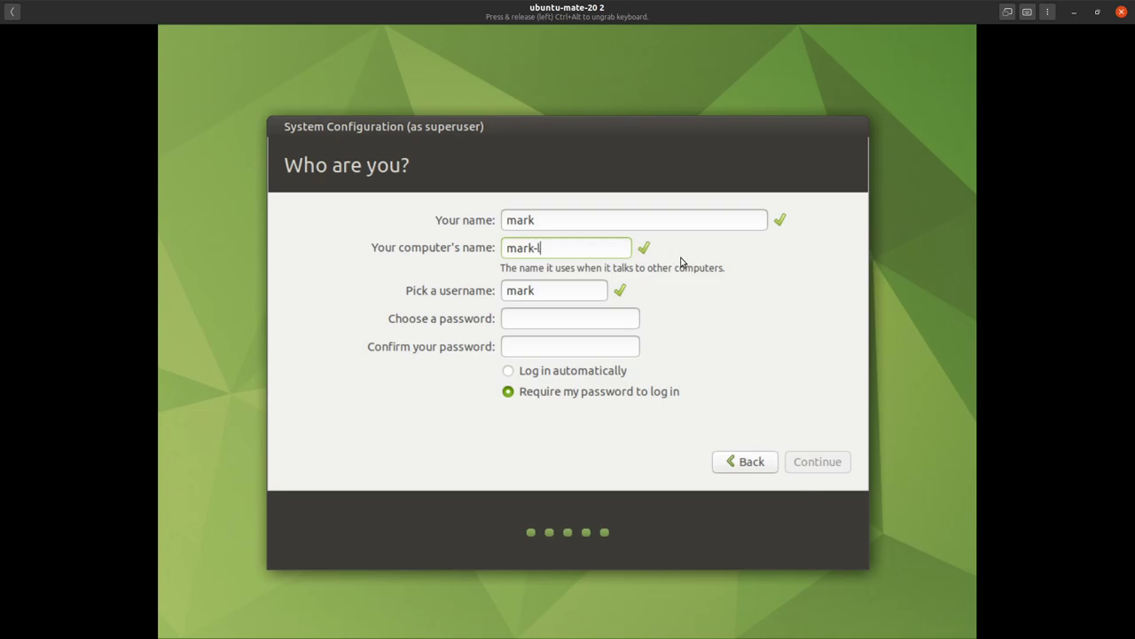
text(aptop)
key(Left)
key(Left)
key(Left)
key(Left)
key(Left)
key(Left)
text(dell-)
Enter and confirm the account password, and choose 'Log in automatically'
click(555, 318)
text(********)
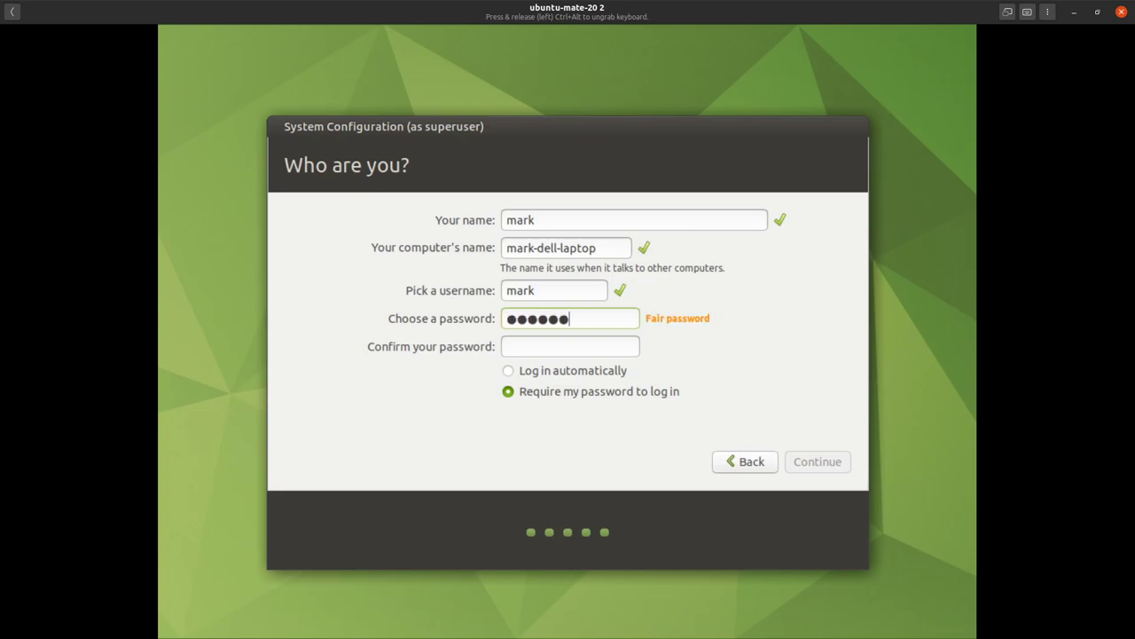
click(543, 347)
text(********)
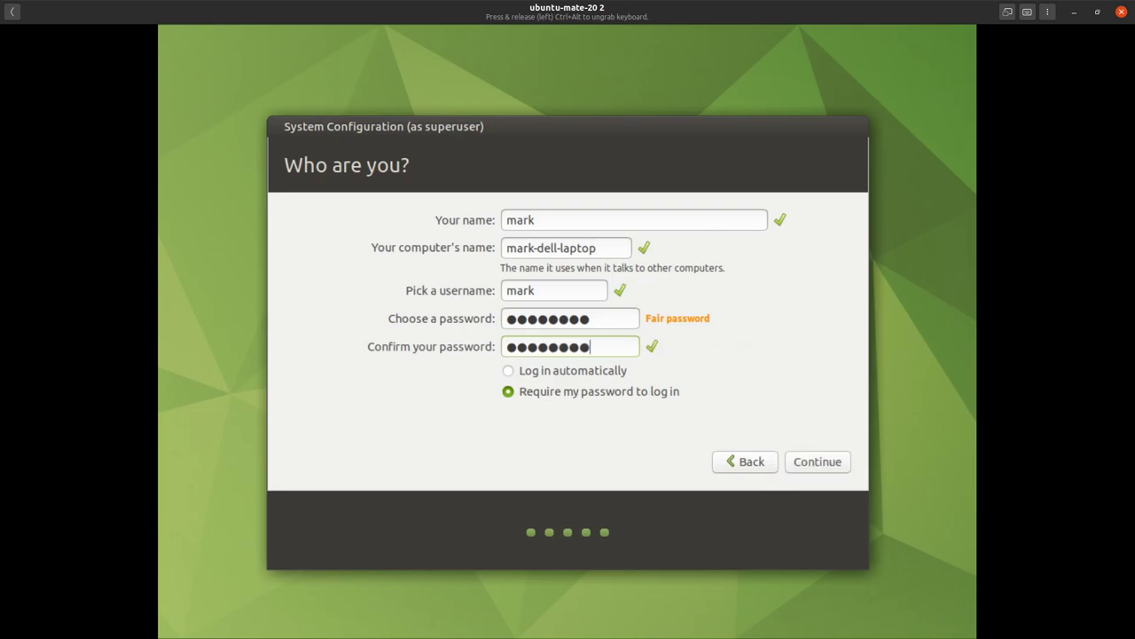
click(509, 375)
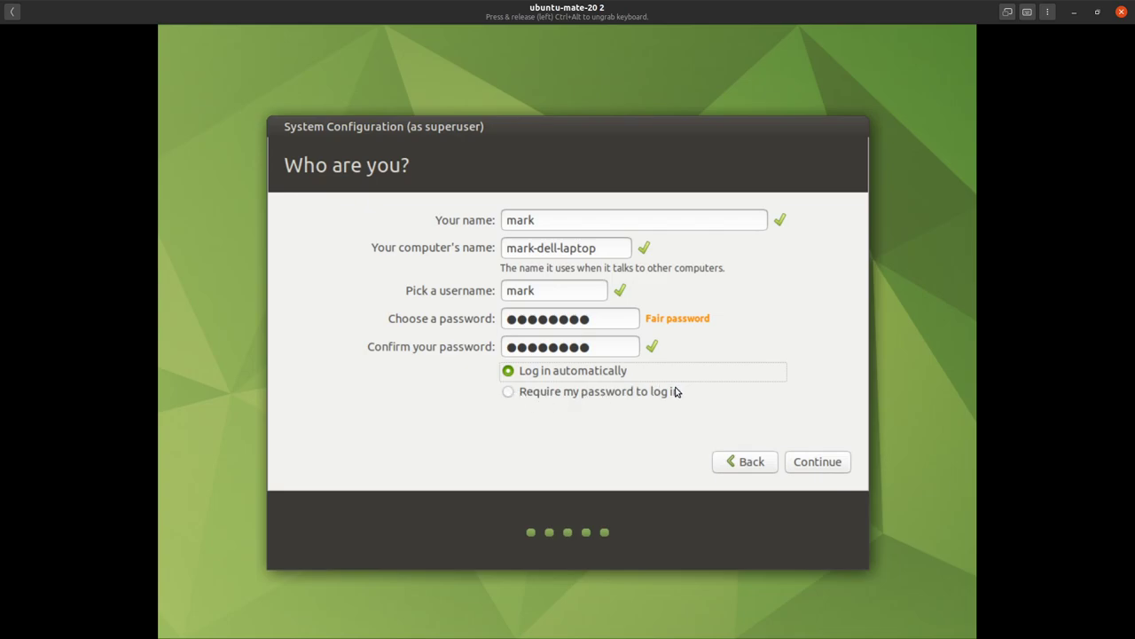
Finish the setup questions and page through the slideshow while configuration runs
click(810, 463)
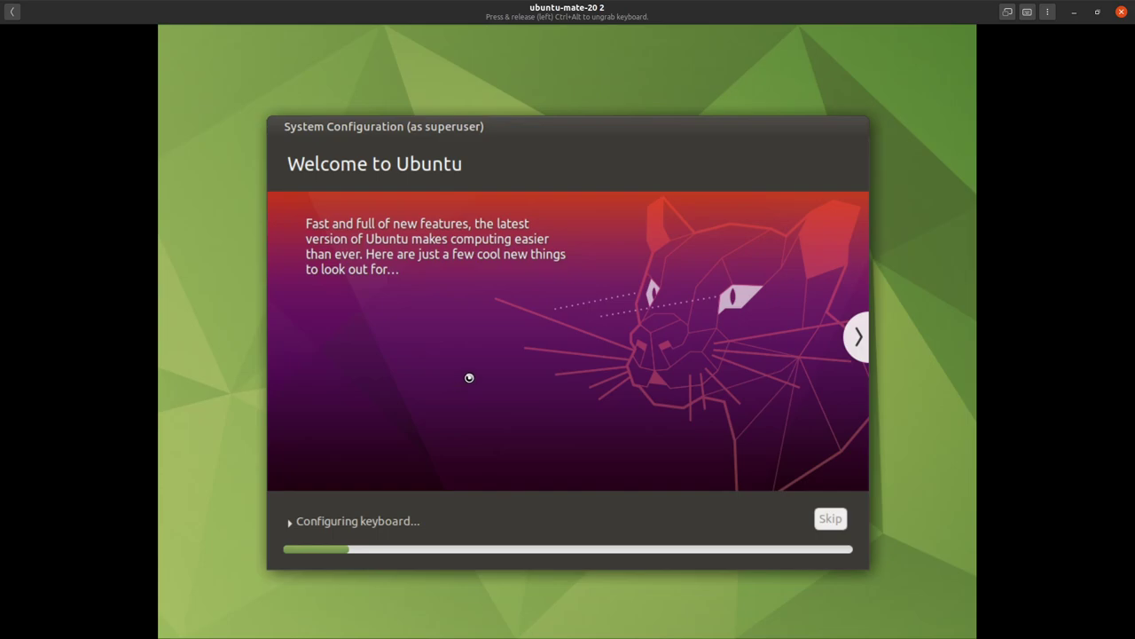
click(859, 340)
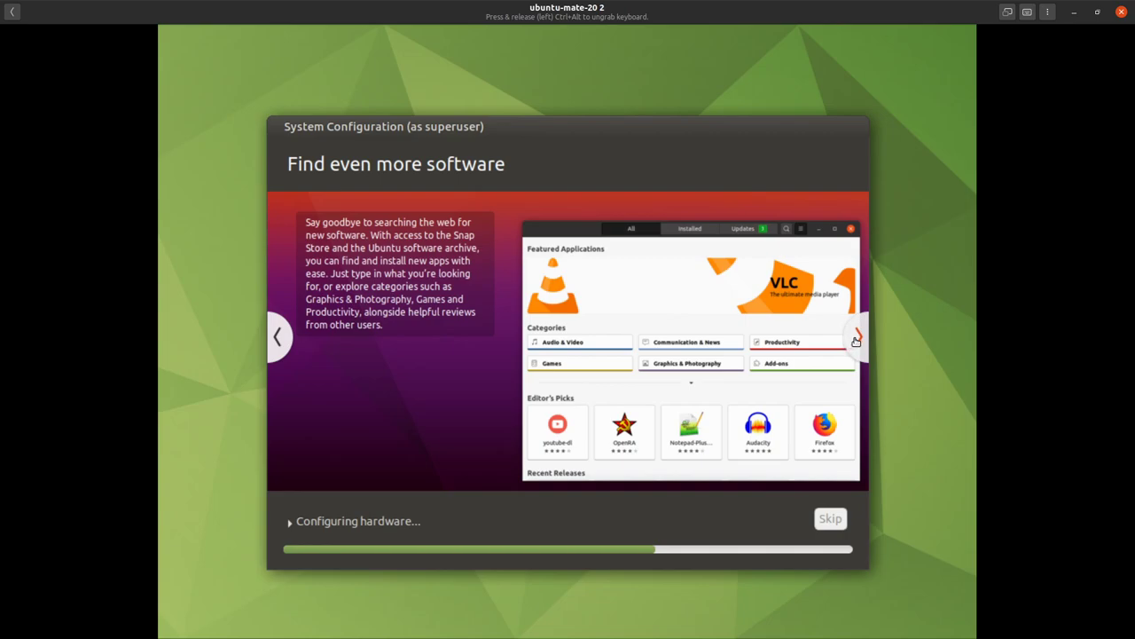
click(857, 339)
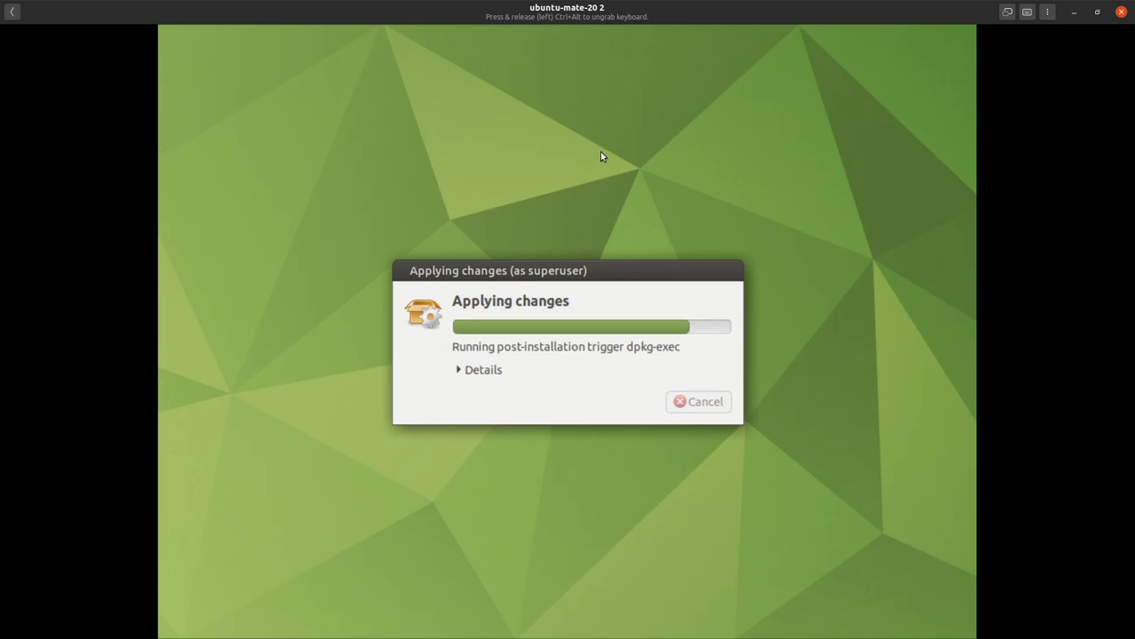
Expand the Details log of the Applying changes dialog while it finishes
click(459, 370)
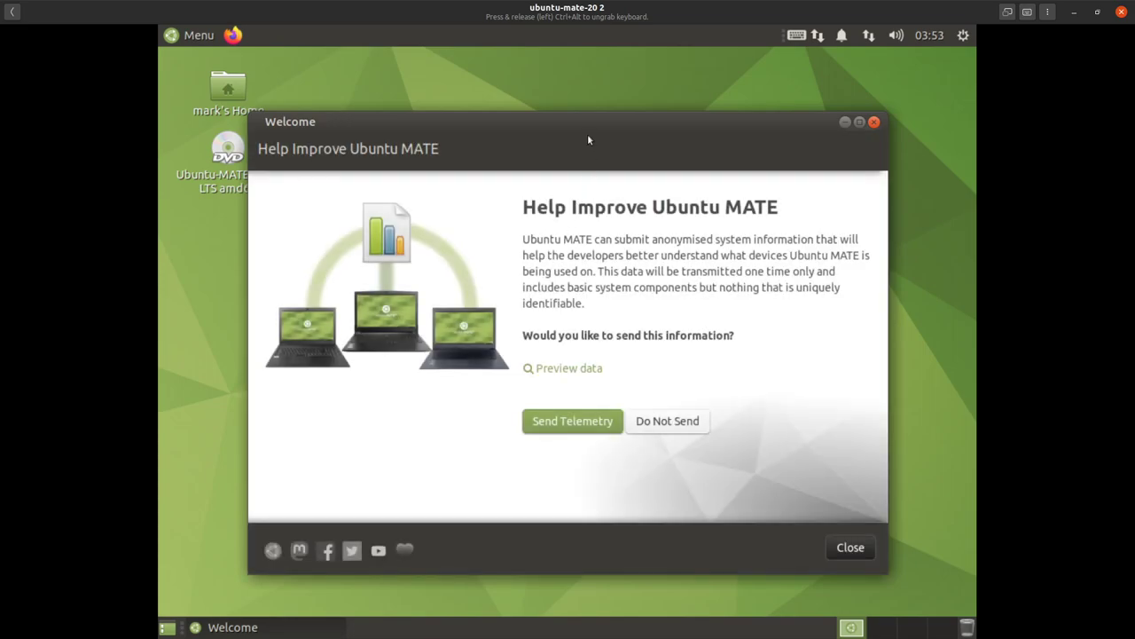
Decline sending system information on the Help Improve Ubuntu MATE page
drag(588, 126, 603, 94)
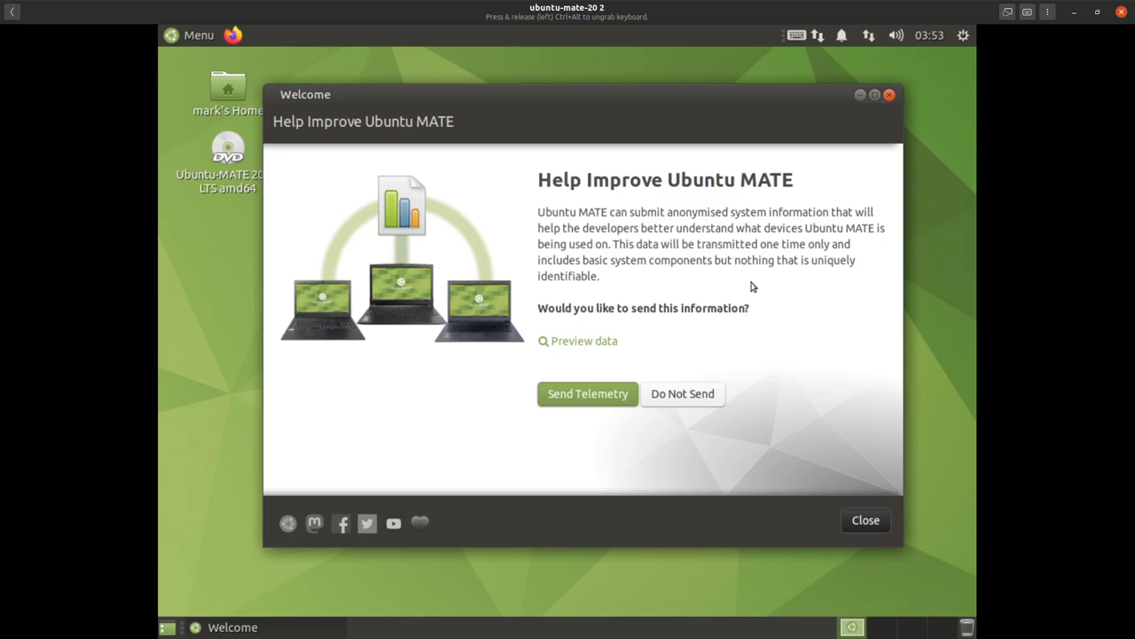
click(694, 401)
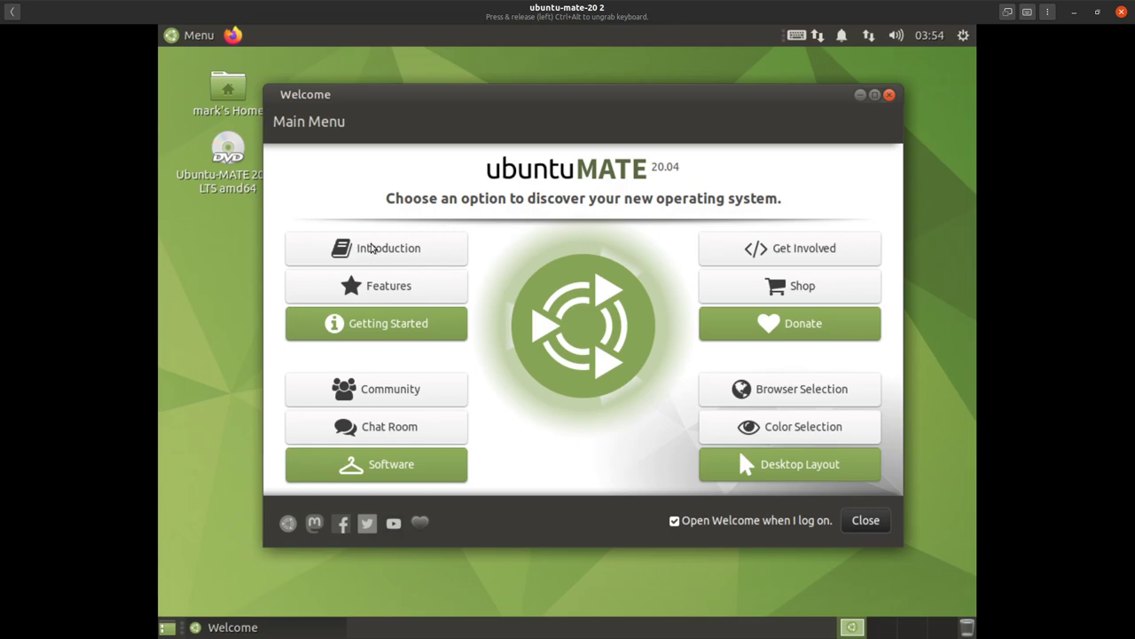
Read the Introduction page through its Open Source section, then return to the Main Menu
click(372, 249)
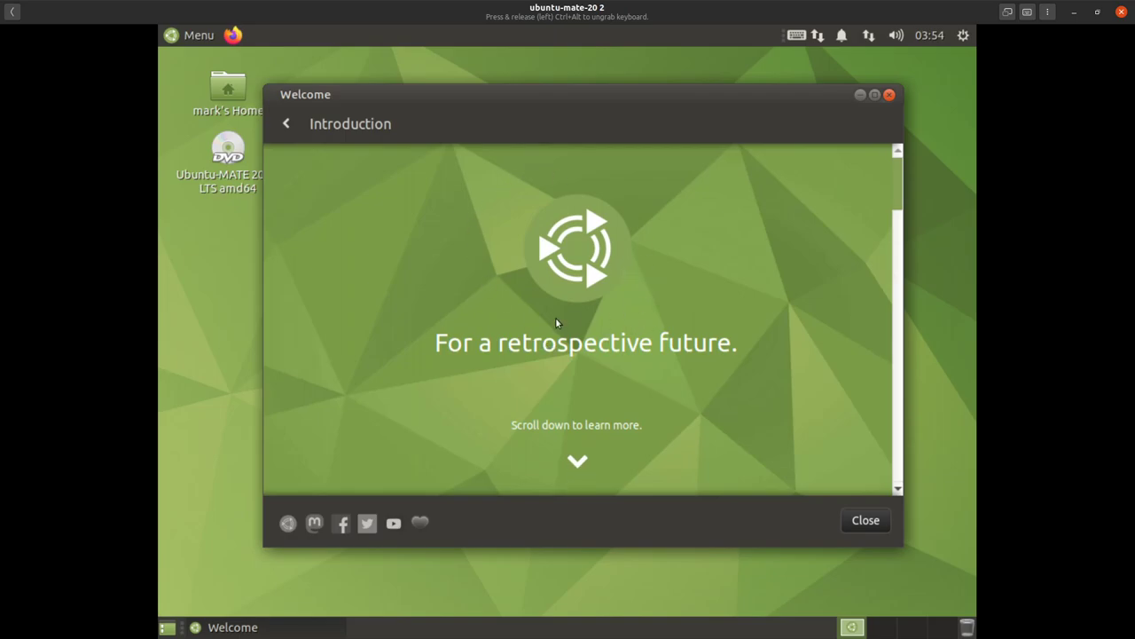
scroll(557, 322, down, 2)
scroll(557, 322, down, 4)
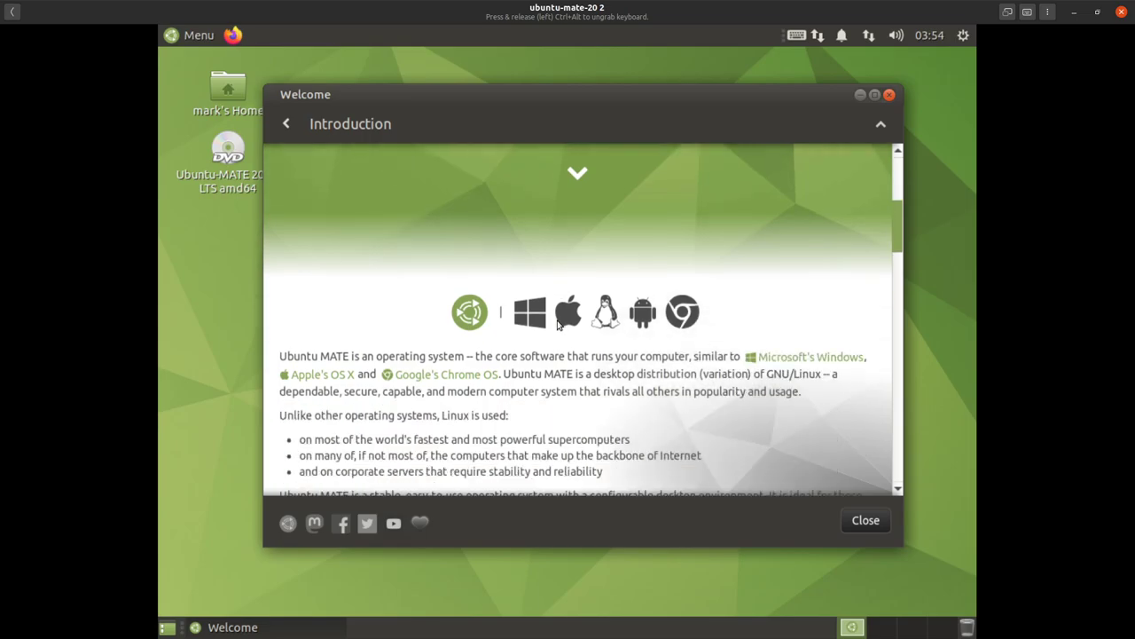
scroll(557, 322, down, 3)
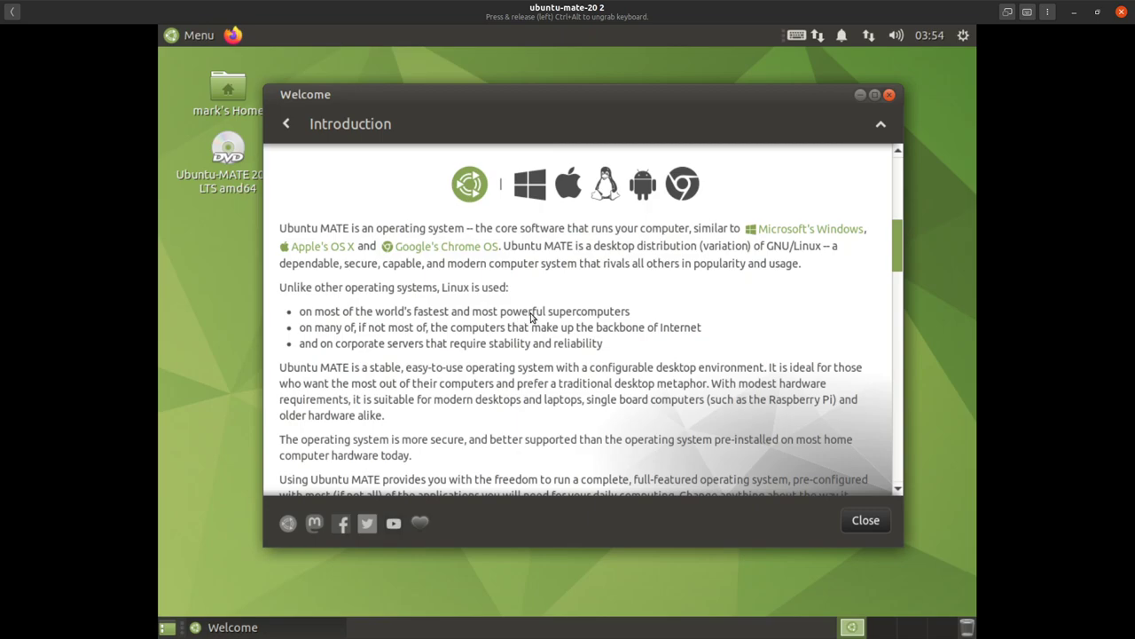
scroll(525, 321, down, 1)
scroll(525, 324, down, 10)
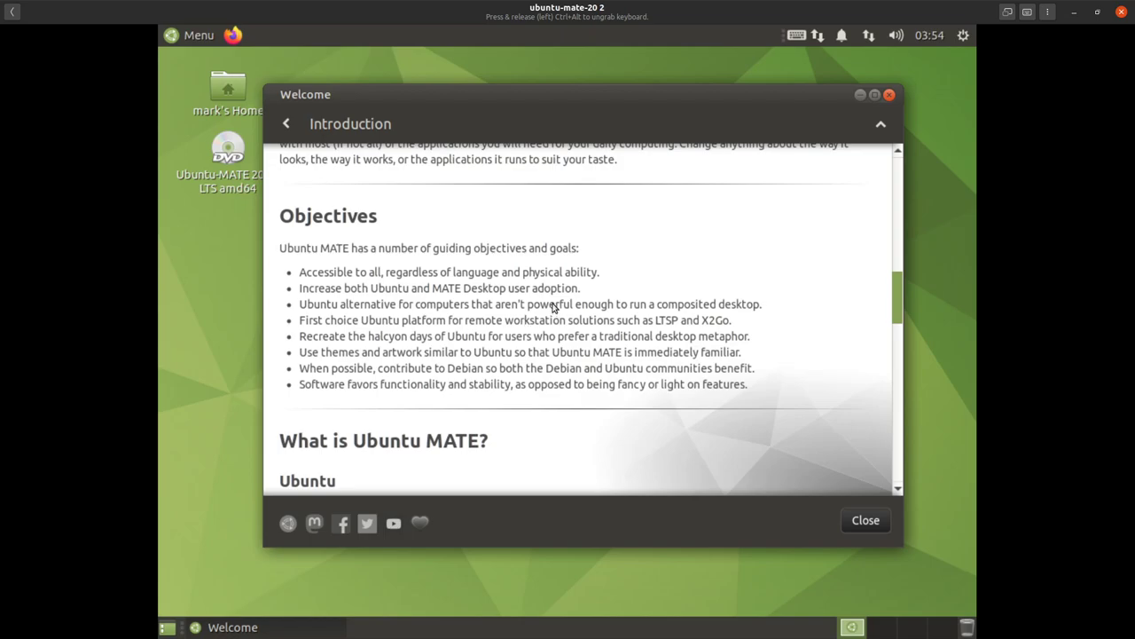
scroll(562, 300, down, 7)
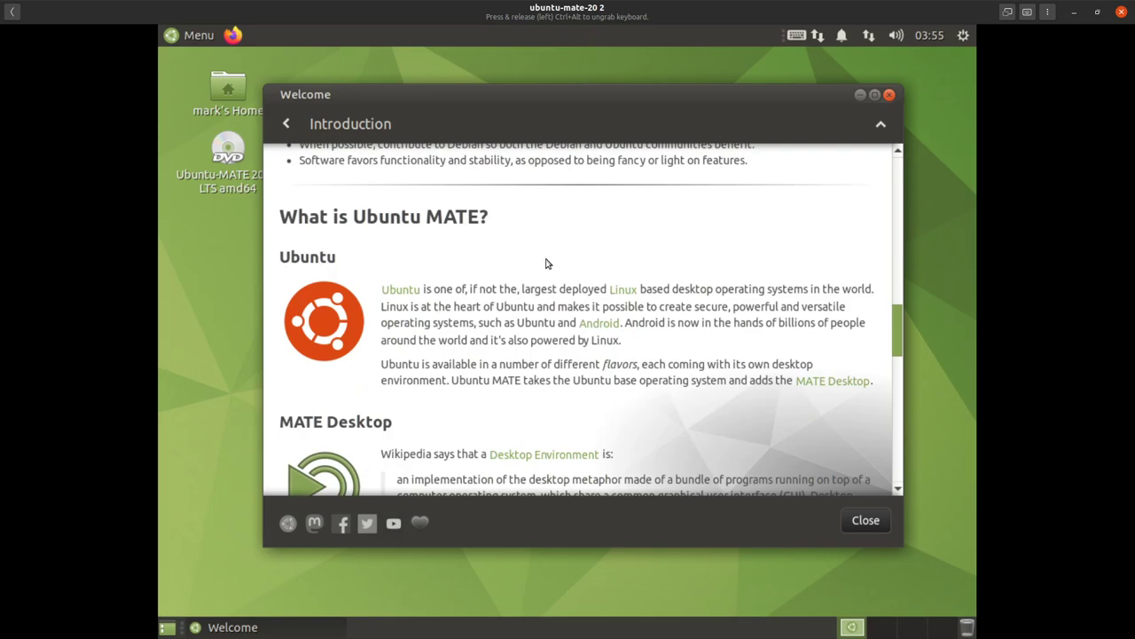
scroll(547, 263, down, 5)
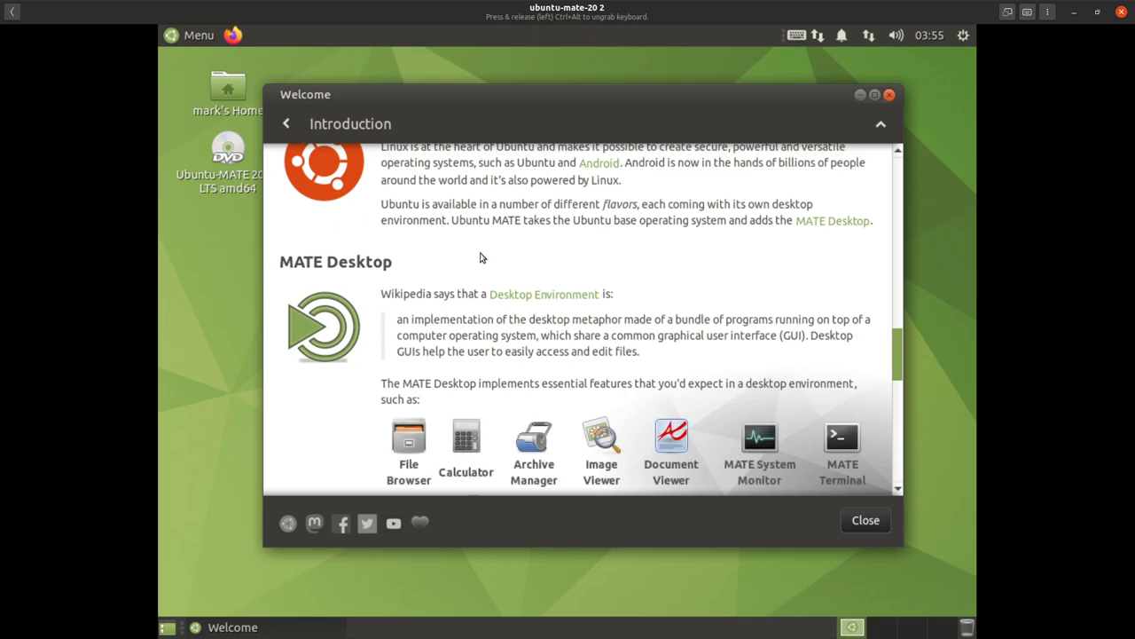
scroll(645, 281, down, 5)
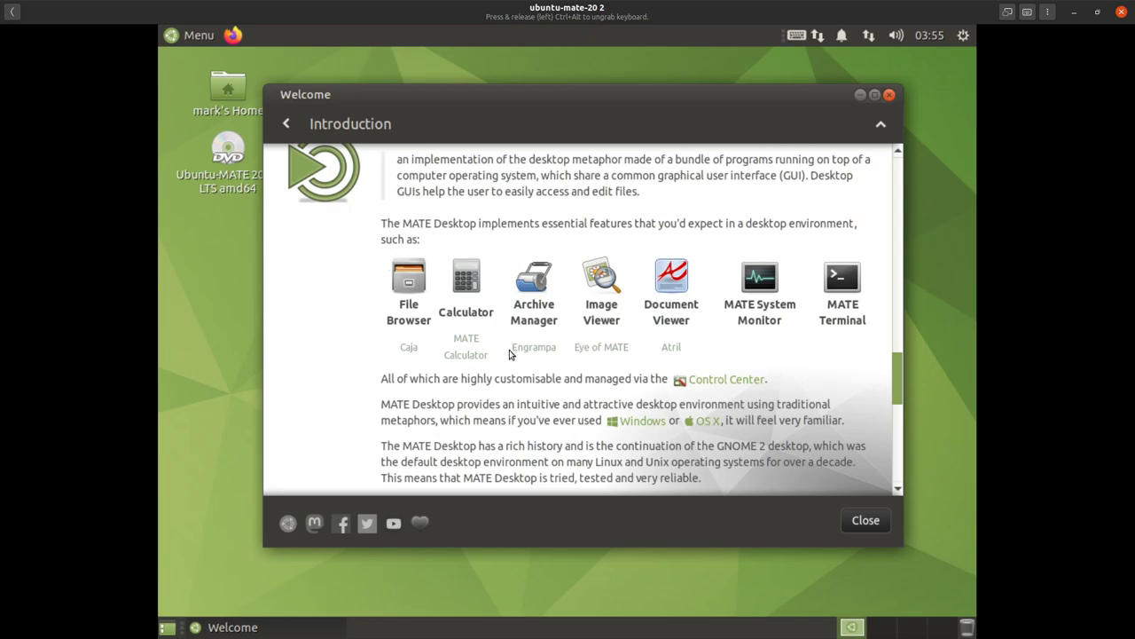
scroll(425, 379, down, 2)
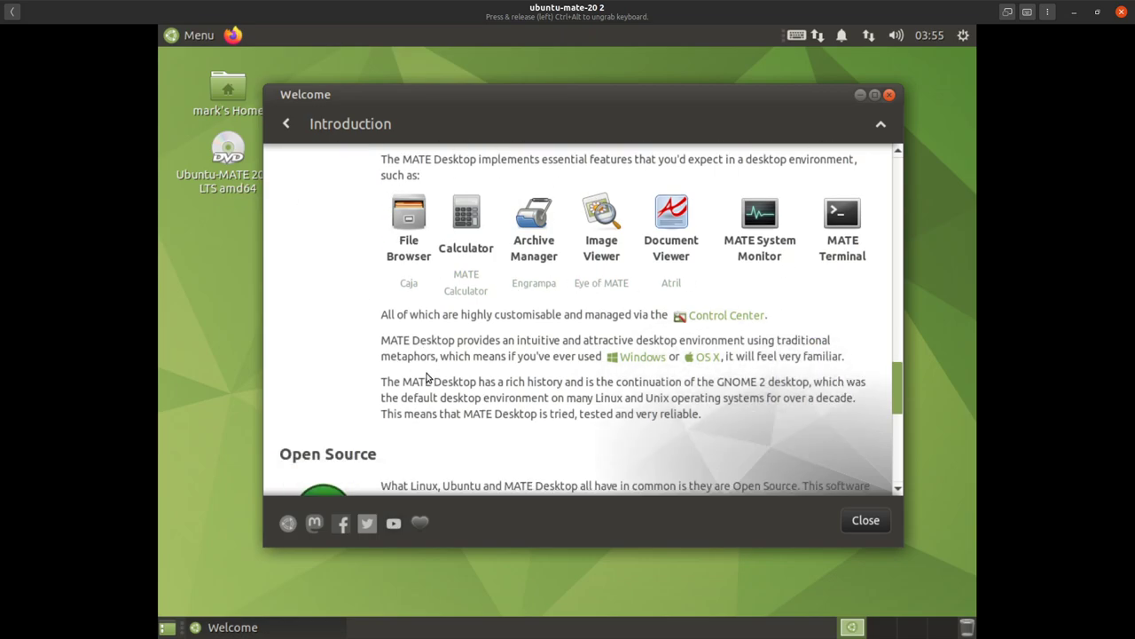
scroll(427, 379, down, 9)
scroll(477, 349, down, 4)
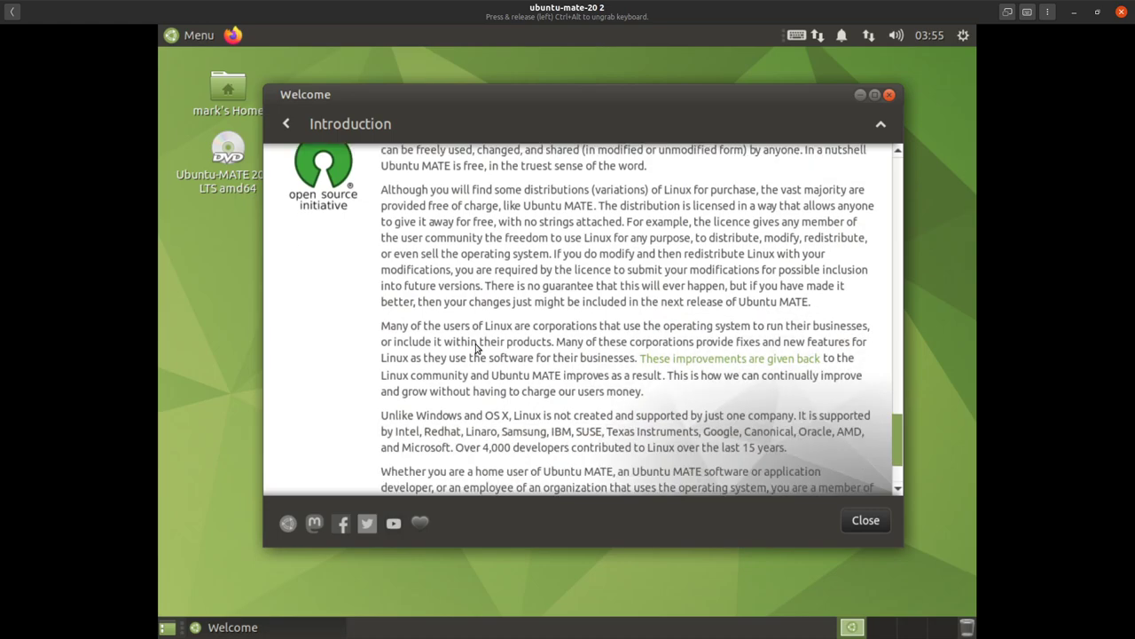
scroll(477, 348, down, 3)
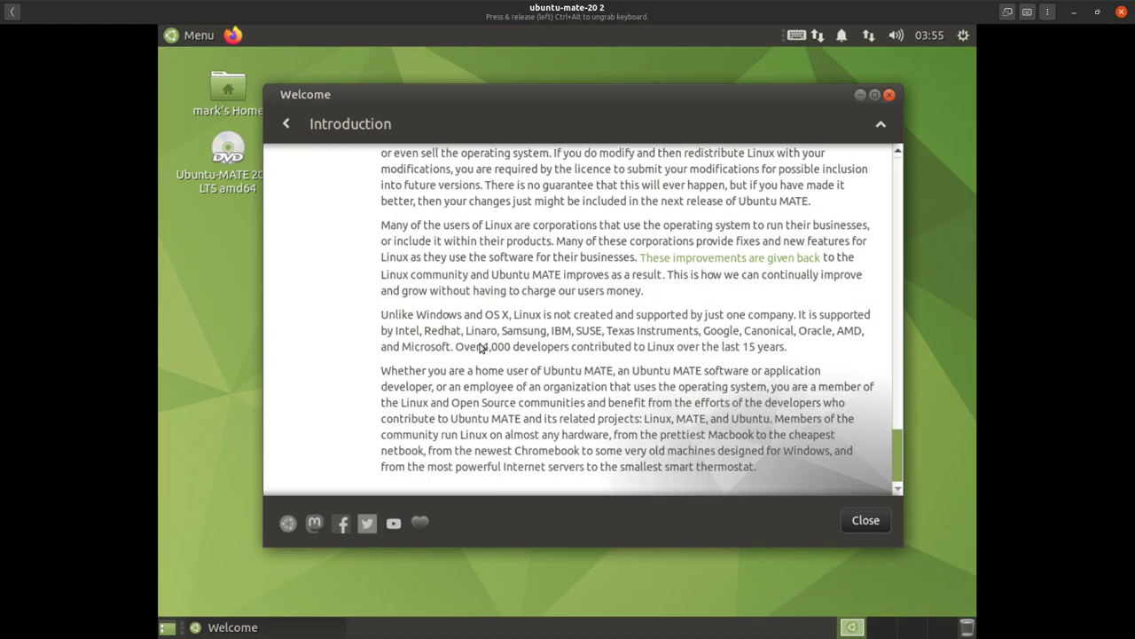
scroll(482, 347, up, 6)
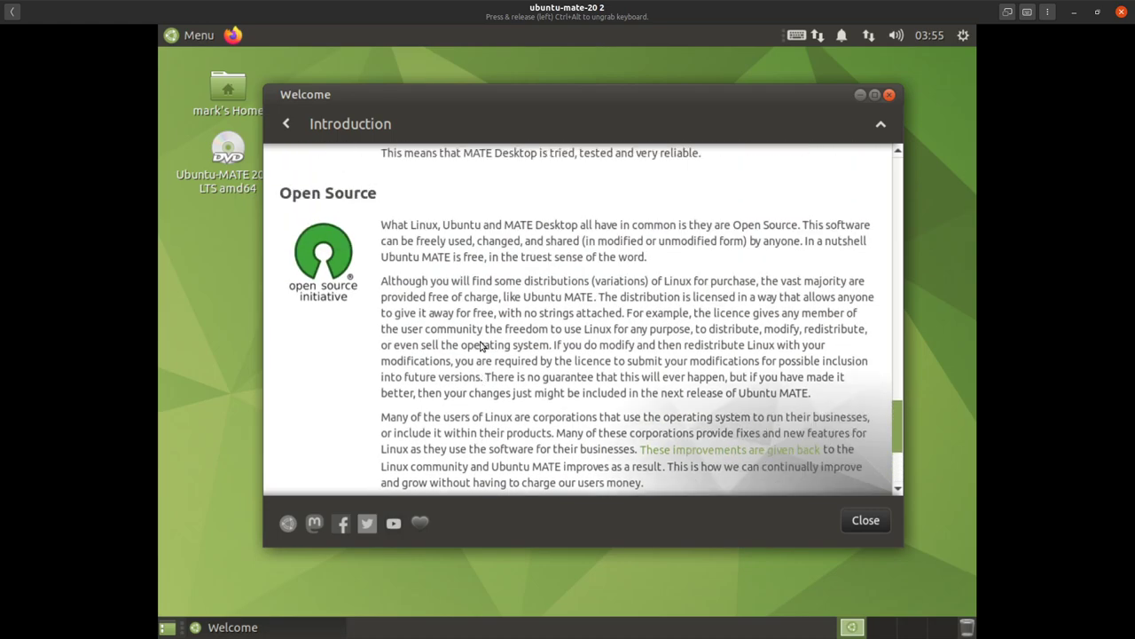
scroll(482, 347, down, 1)
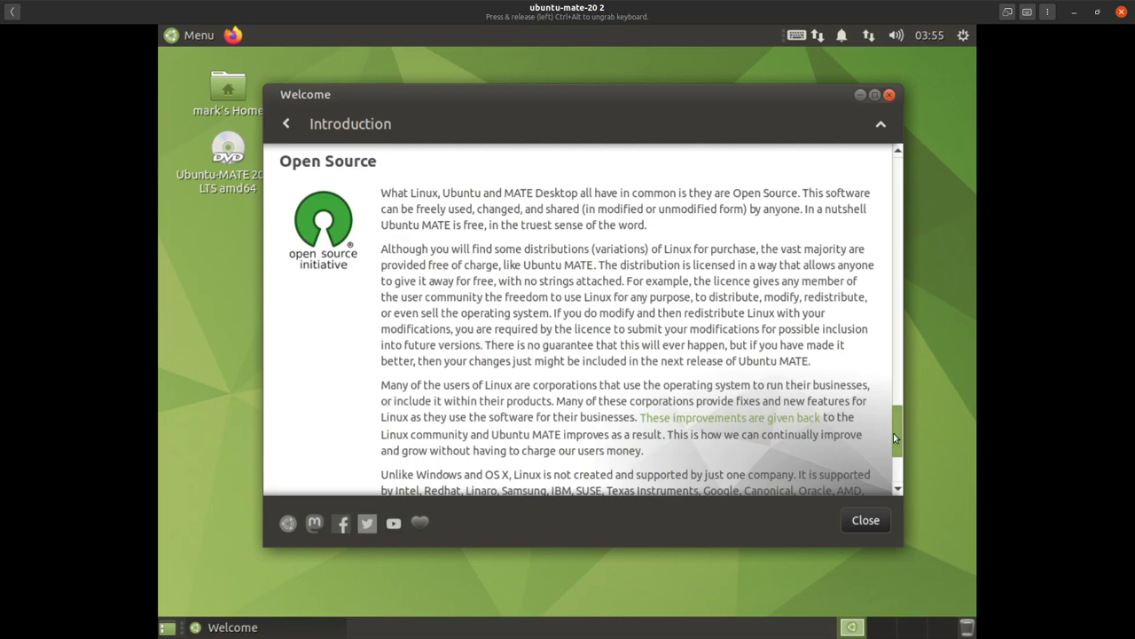
click(286, 125)
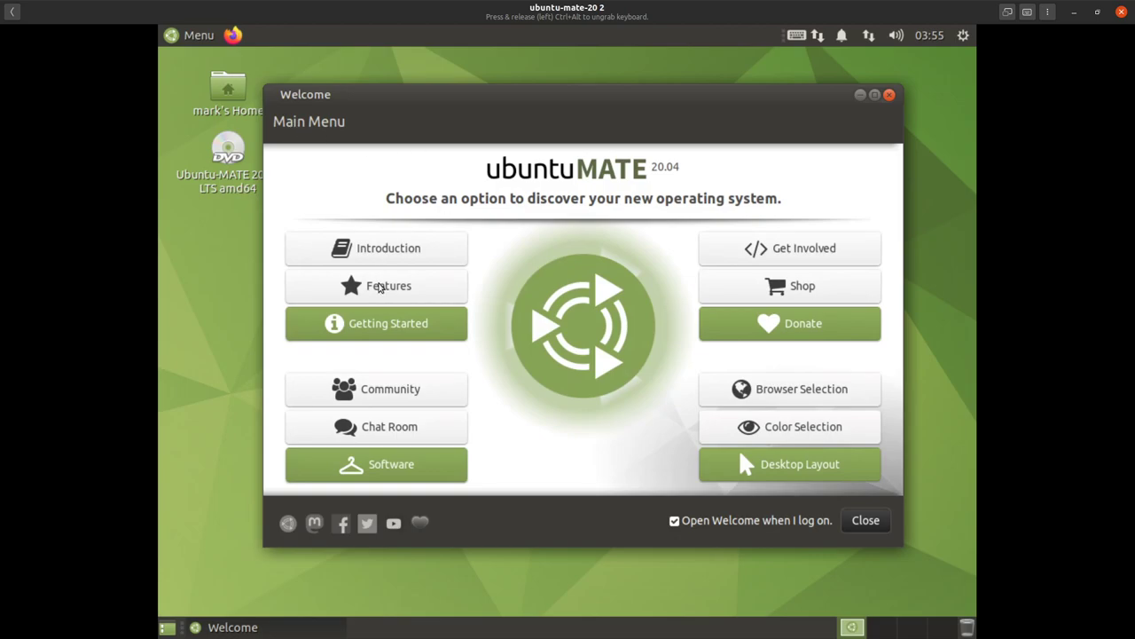
click(379, 286)
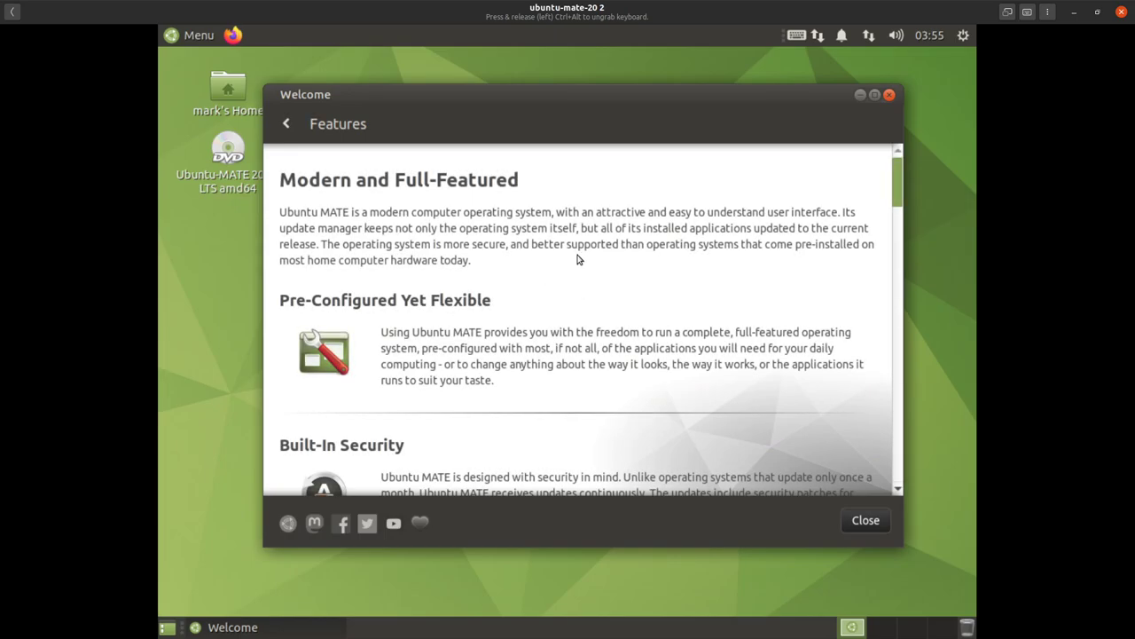
scroll(605, 294, down, 1)
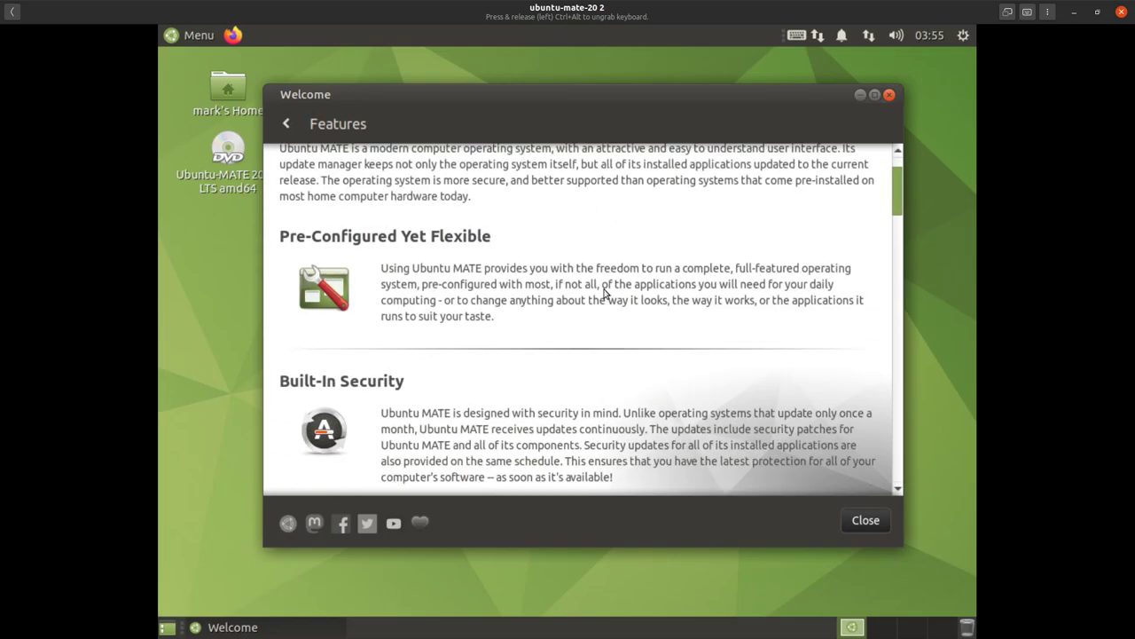
scroll(605, 294, down, 2)
scroll(605, 294, down, 5)
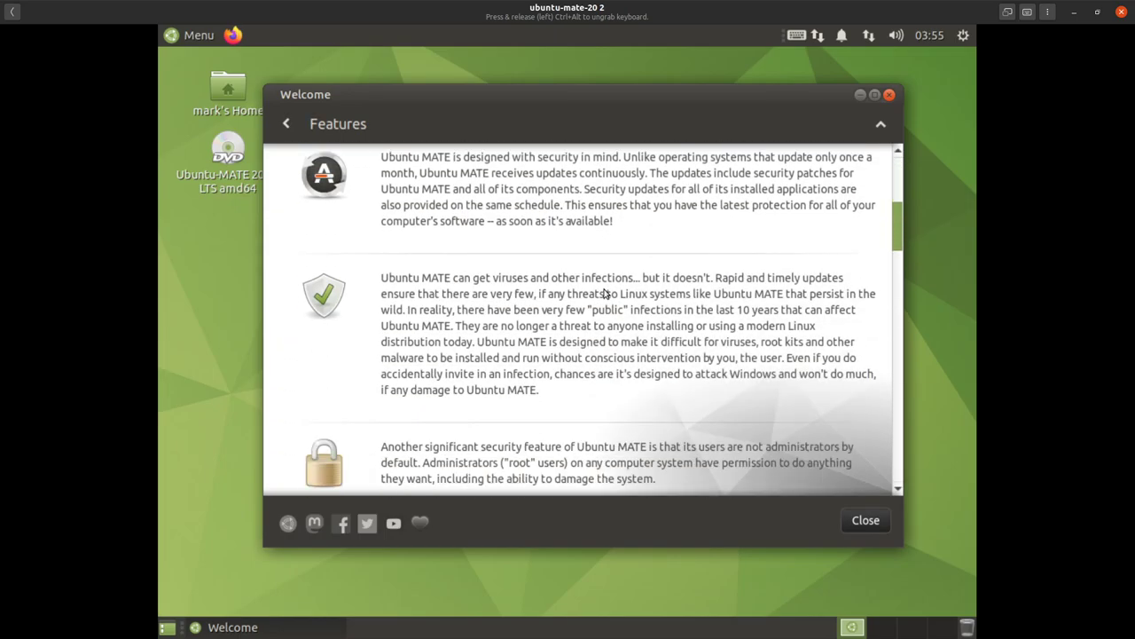
scroll(608, 291, down, 4)
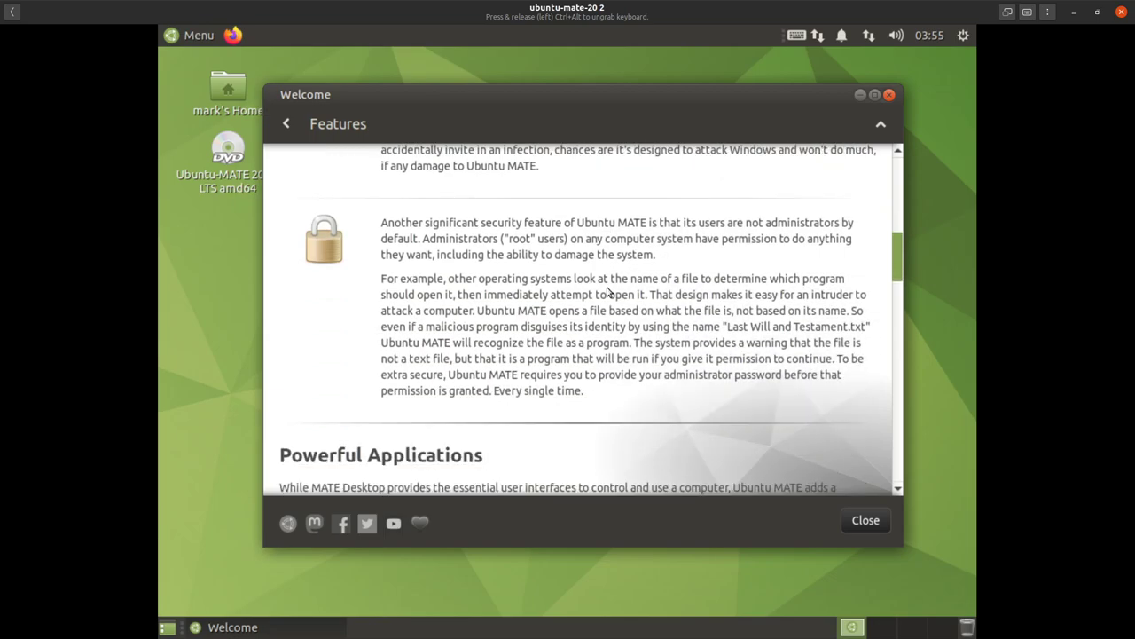
scroll(608, 291, down, 4)
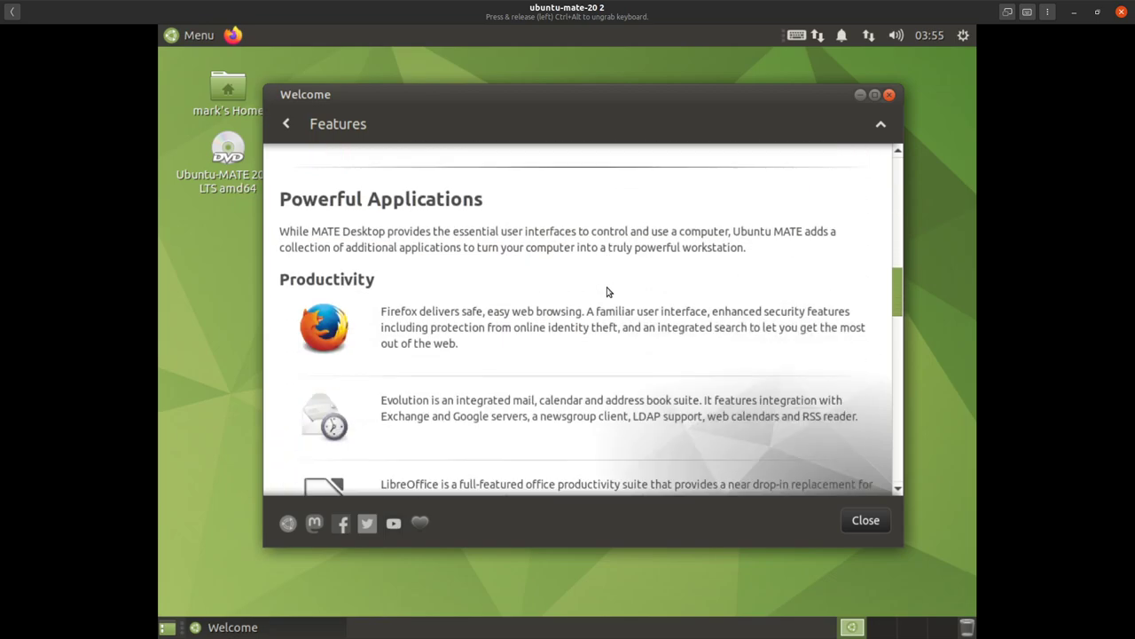
scroll(608, 291, down, 3)
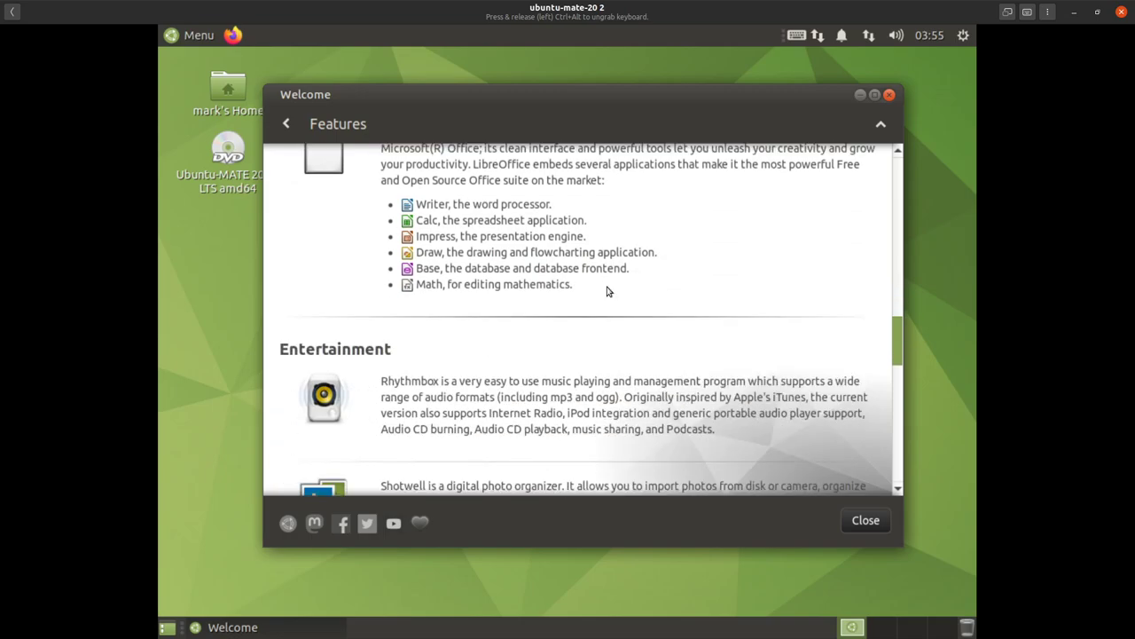
scroll(608, 291, up, 2)
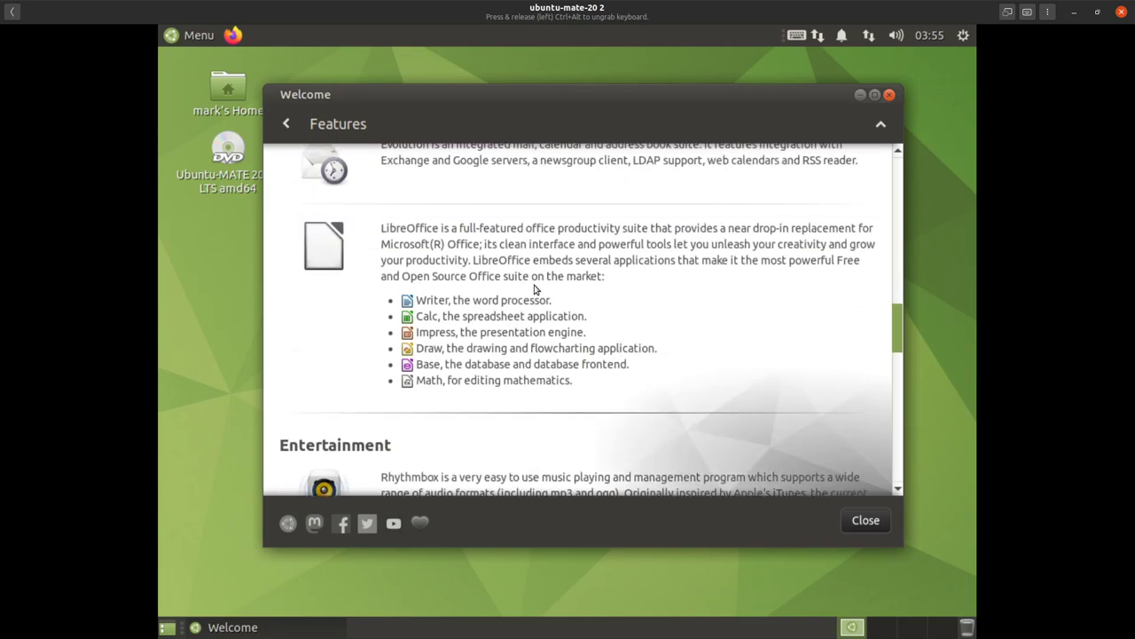
scroll(538, 290, down, 4)
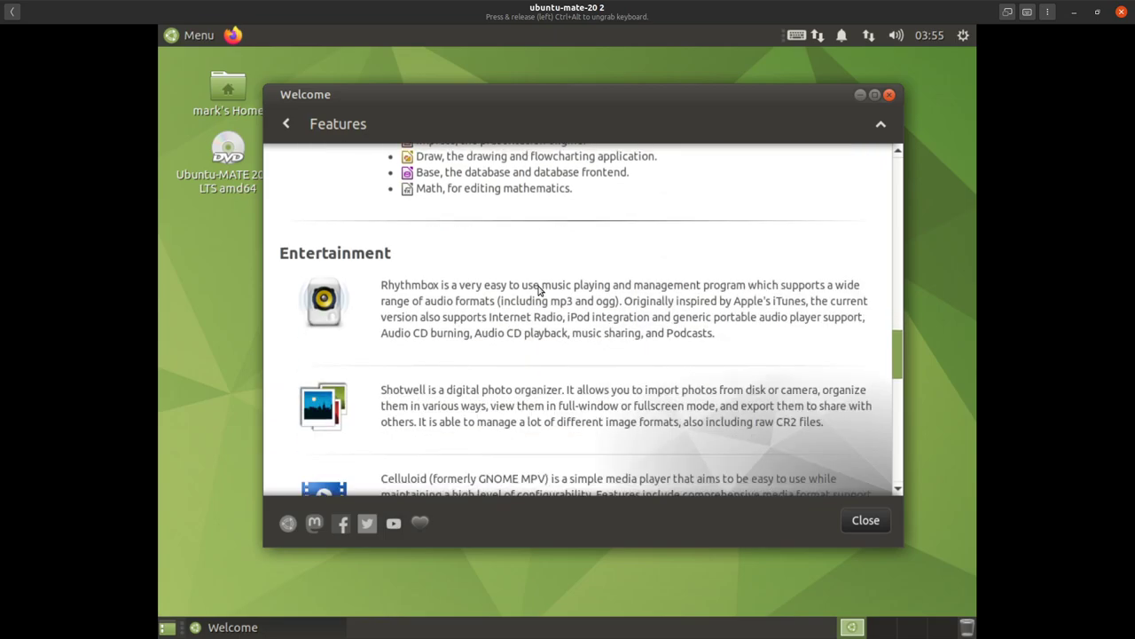
scroll(537, 290, down, 1)
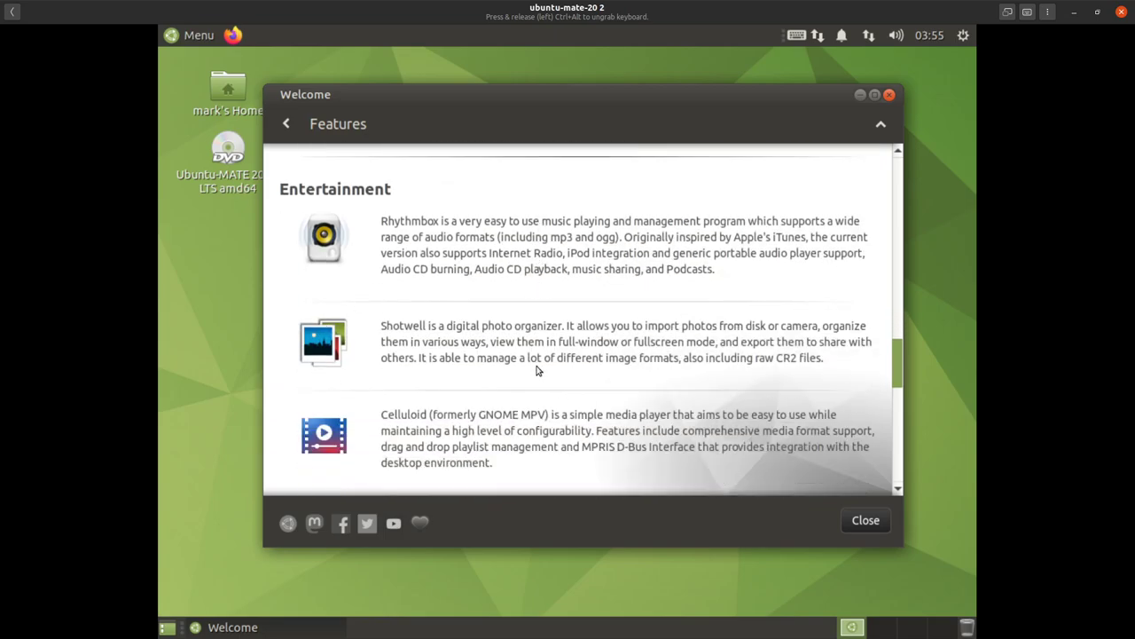
scroll(501, 348, down, 2)
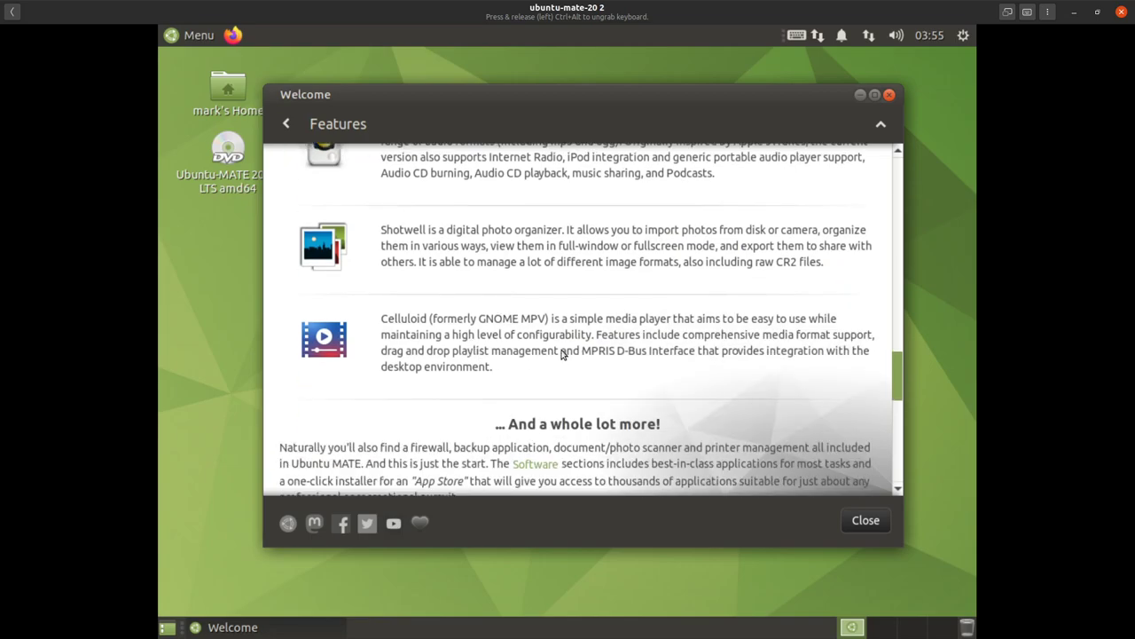
scroll(561, 353, down, 5)
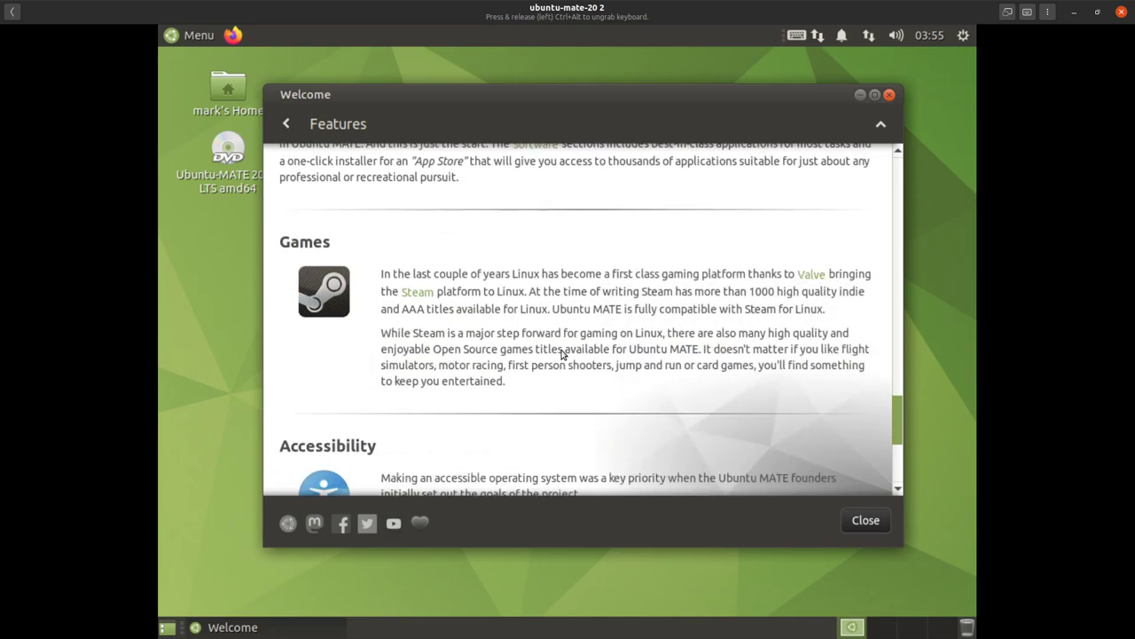
scroll(561, 353, down, 4)
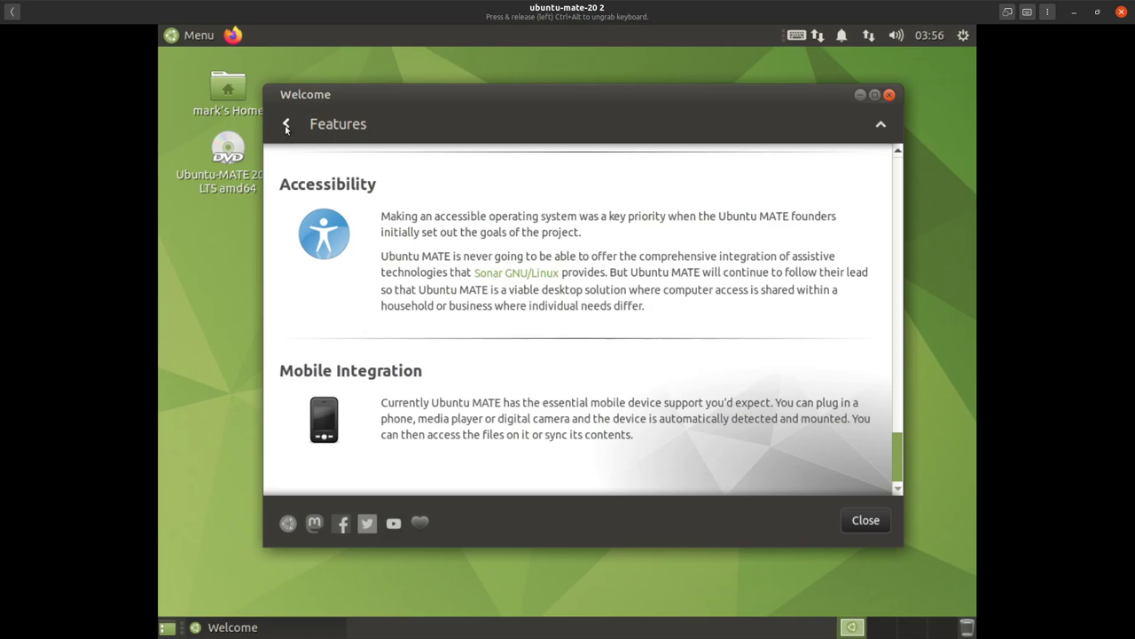
click(286, 125)
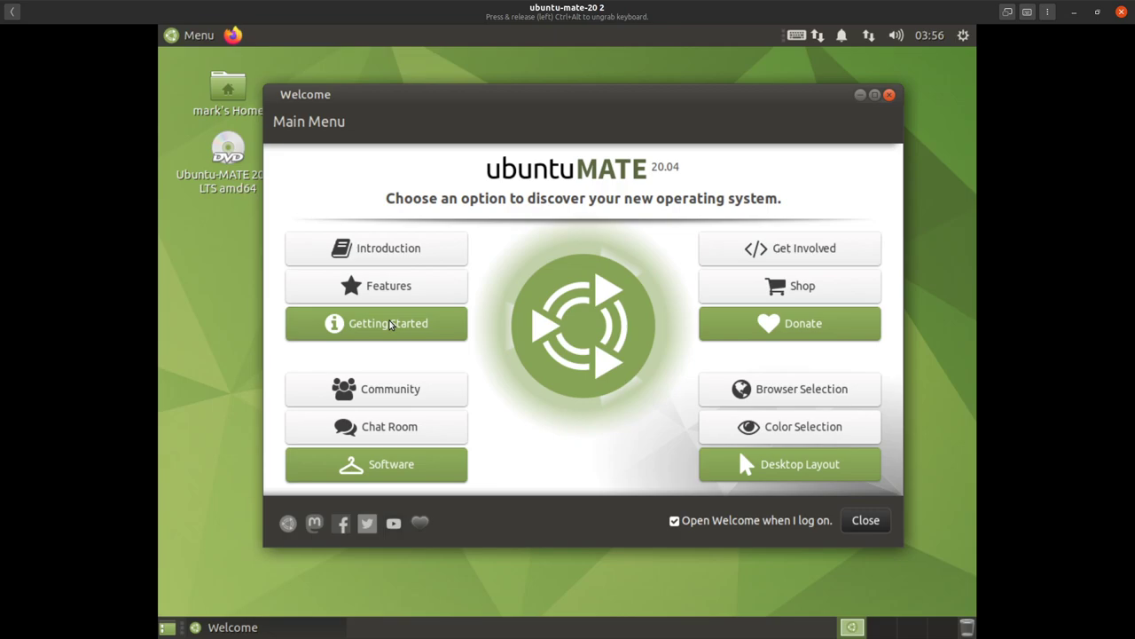
Open Getting Started and select the Updates & Extras topic
click(391, 325)
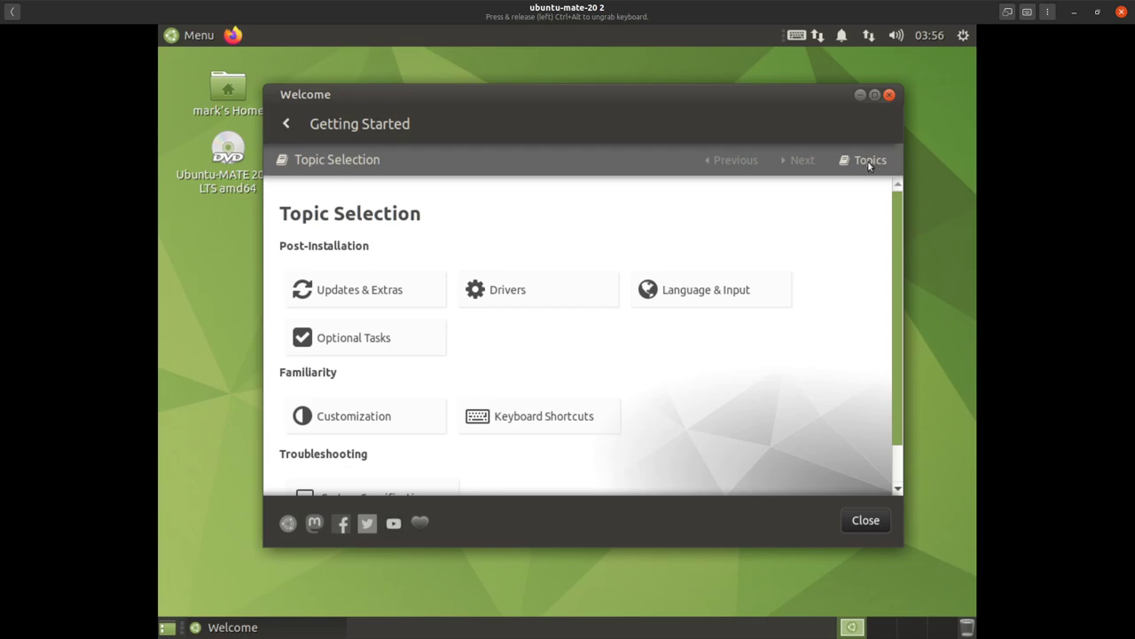
click(338, 296)
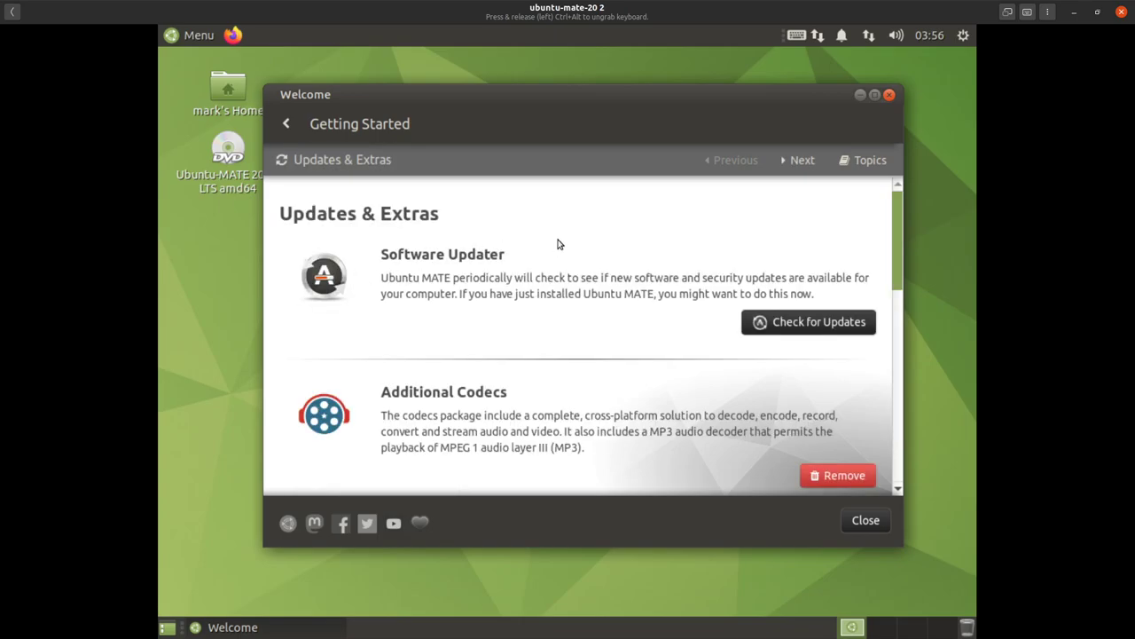
Check for updates, install the teamviewer 15.5.6 update, and dismiss the up-to-date notice
click(787, 325)
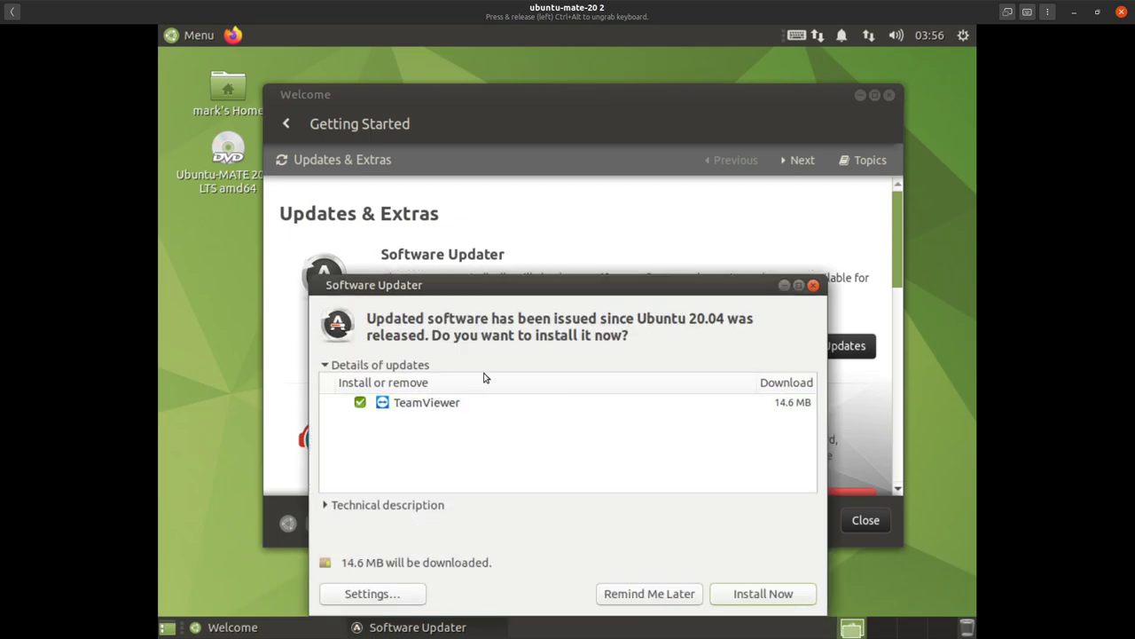
drag(572, 290, 579, 154)
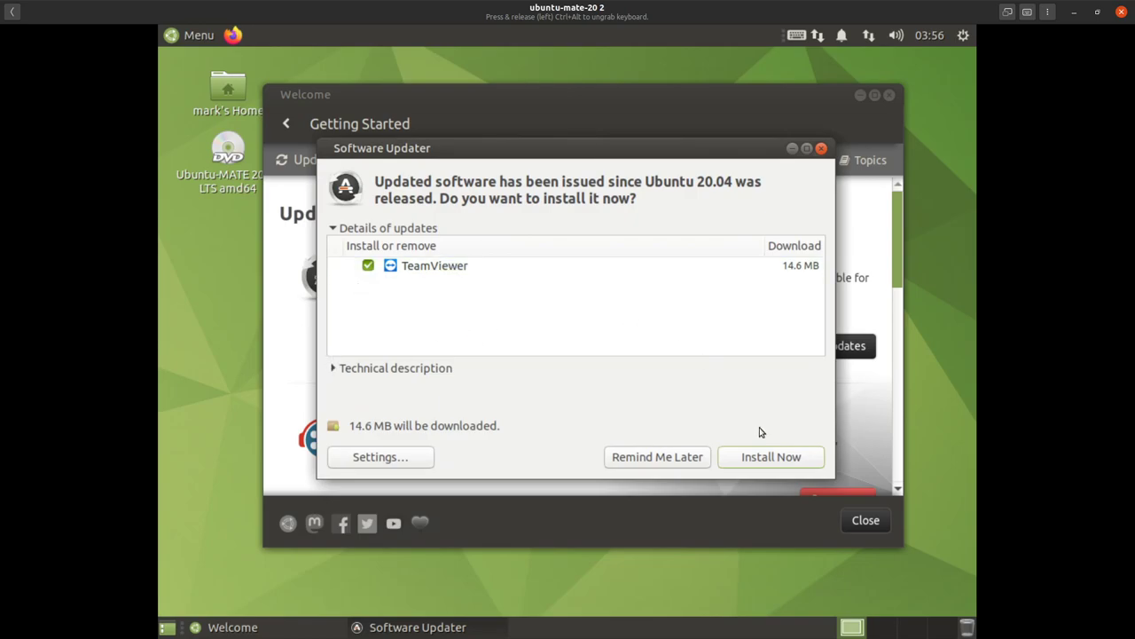
click(797, 455)
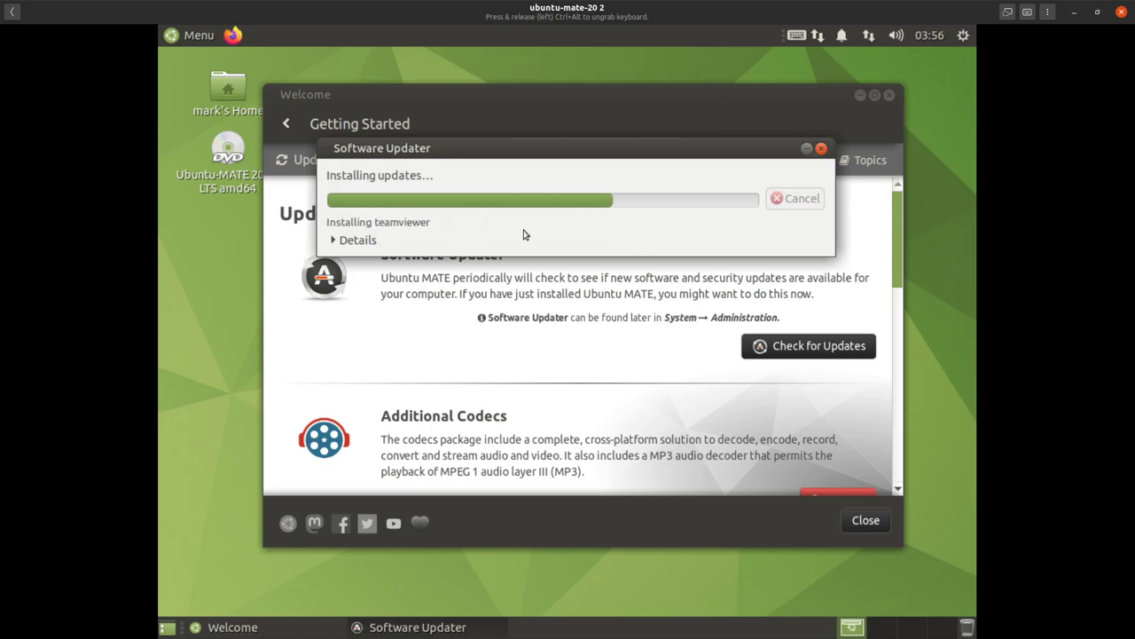
click(335, 240)
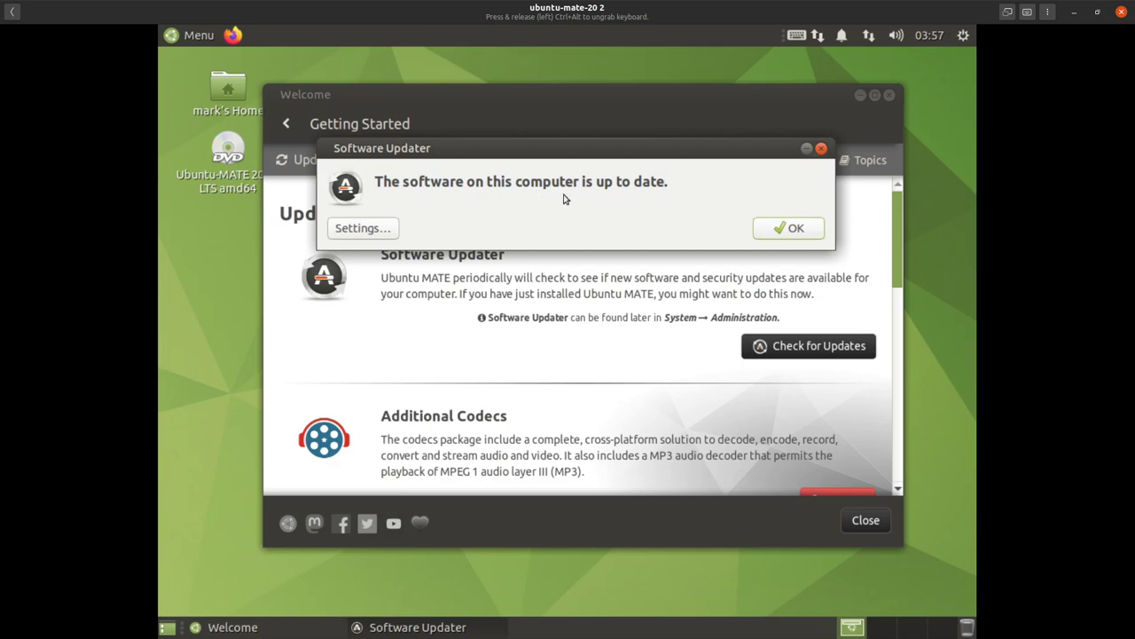
click(807, 233)
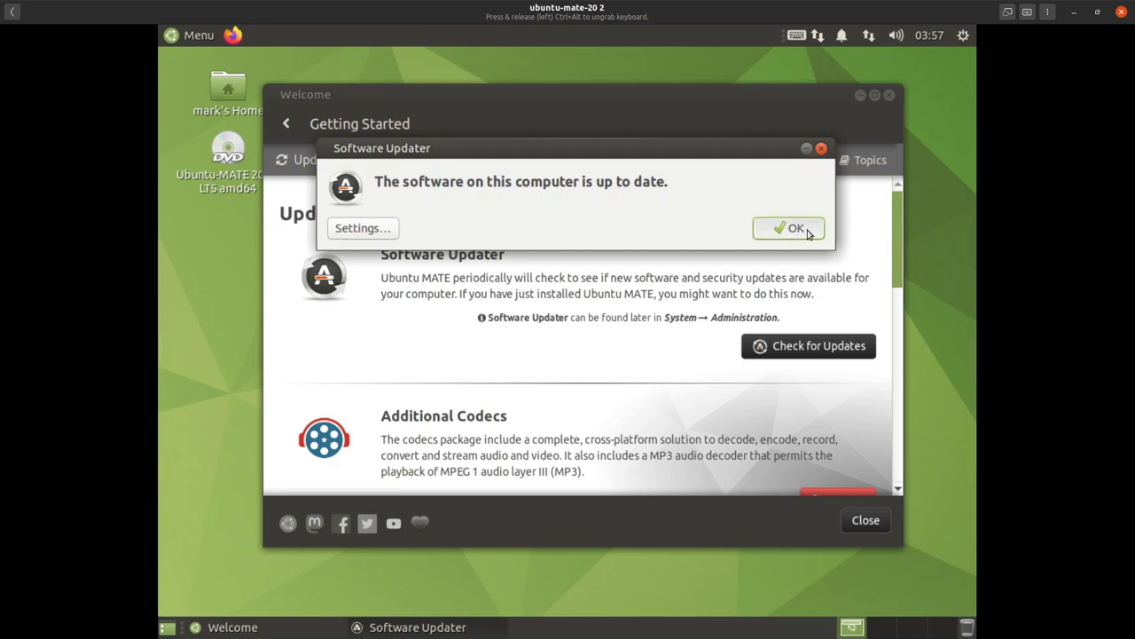
Scroll Updates & Extras past Codecs and Blu-ray down to Additional Screen Savers and Themes
scroll(701, 251, down, 3)
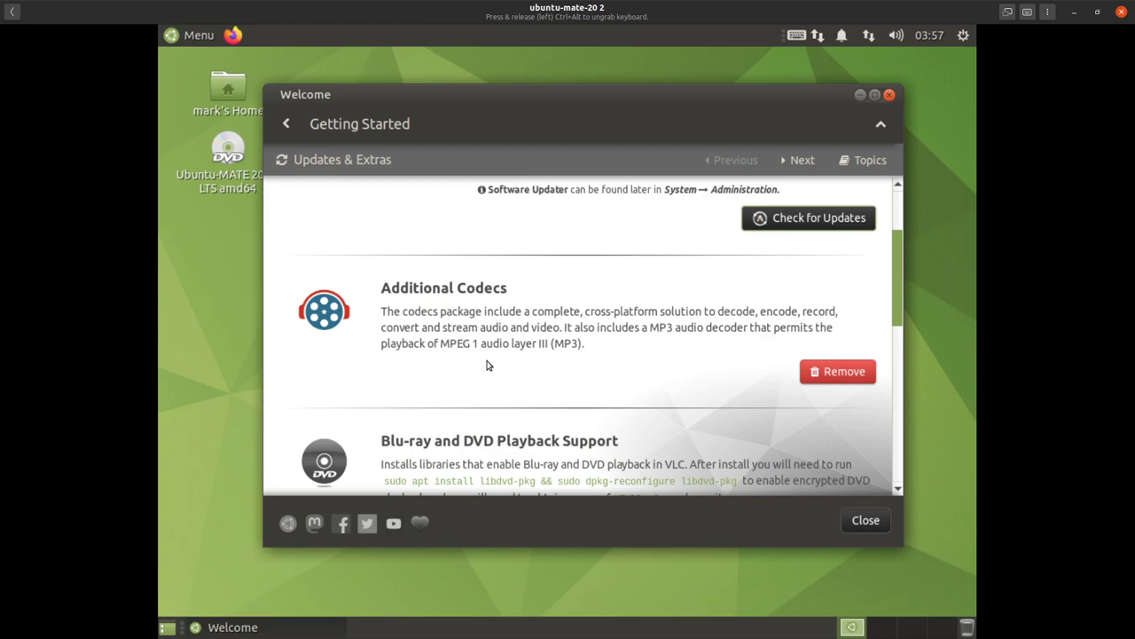
scroll(677, 360, down, 1)
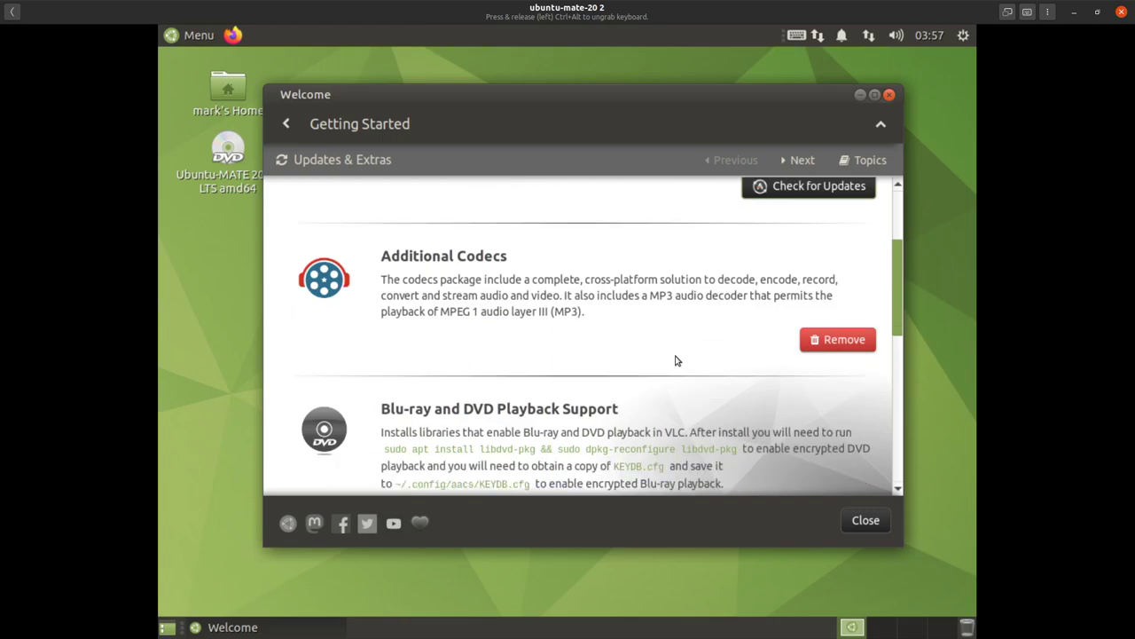
scroll(677, 360, down, 2)
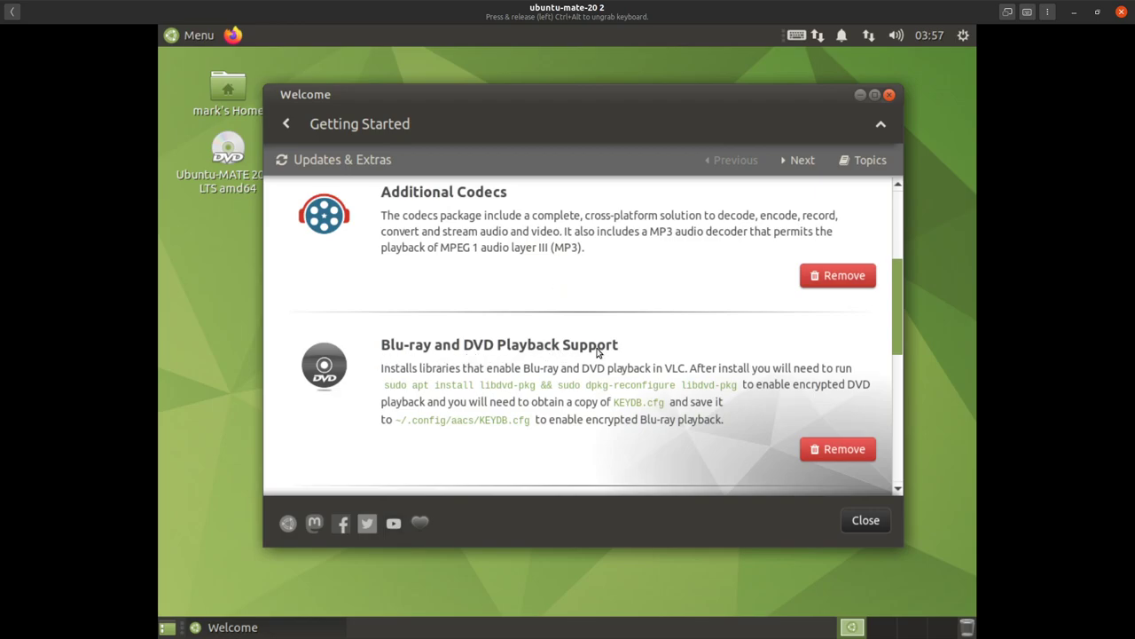
scroll(677, 357, down, 5)
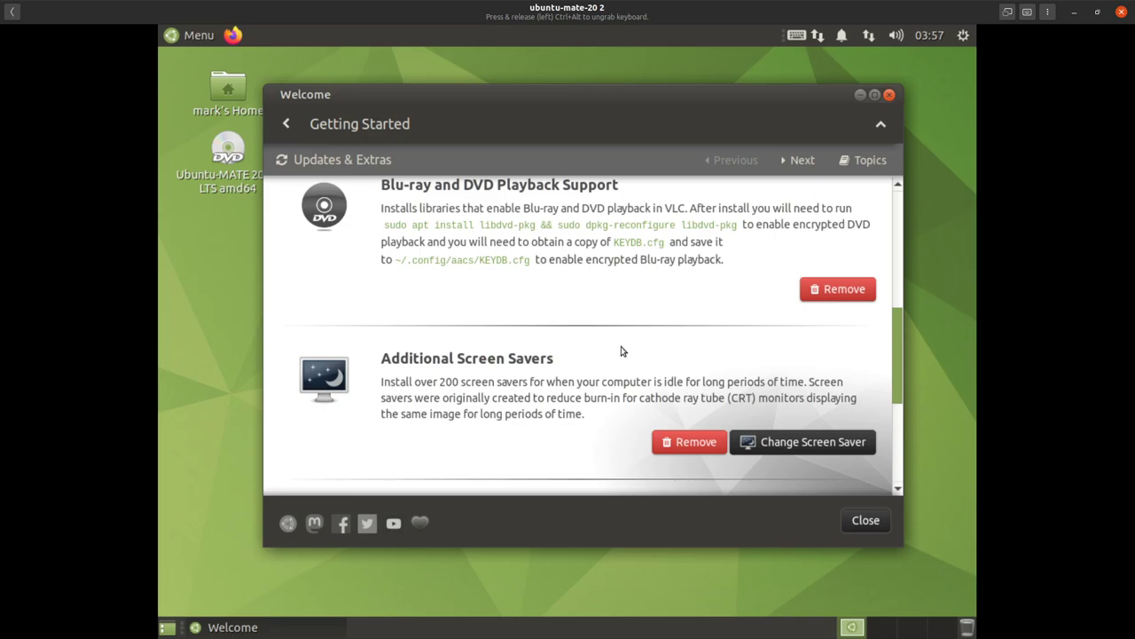
scroll(621, 351, down, 1)
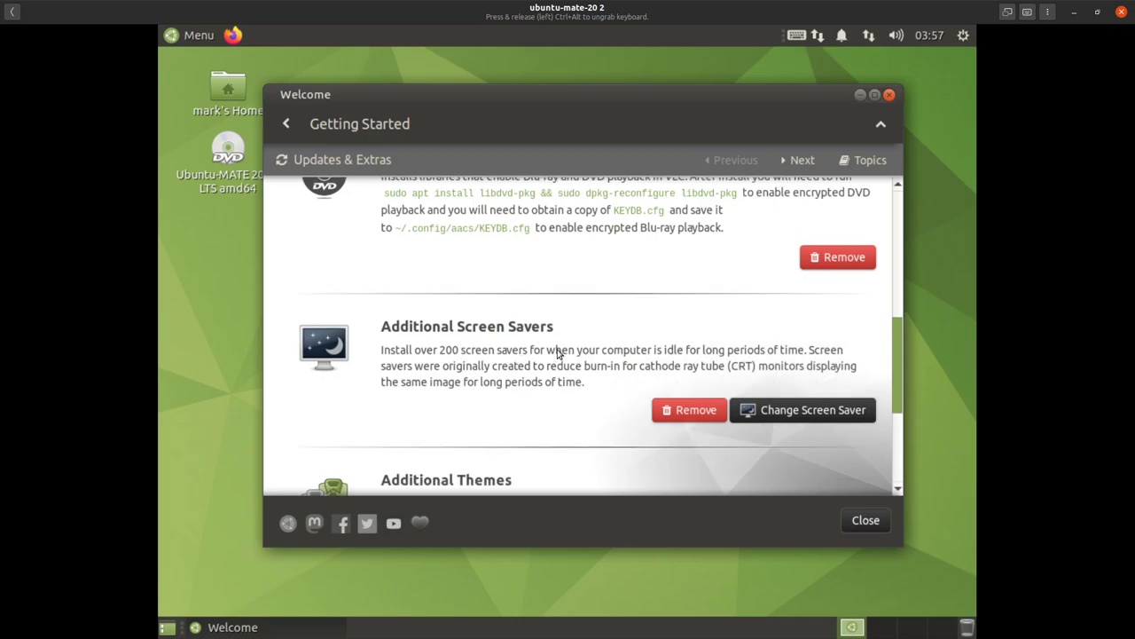
scroll(620, 388, down, 2)
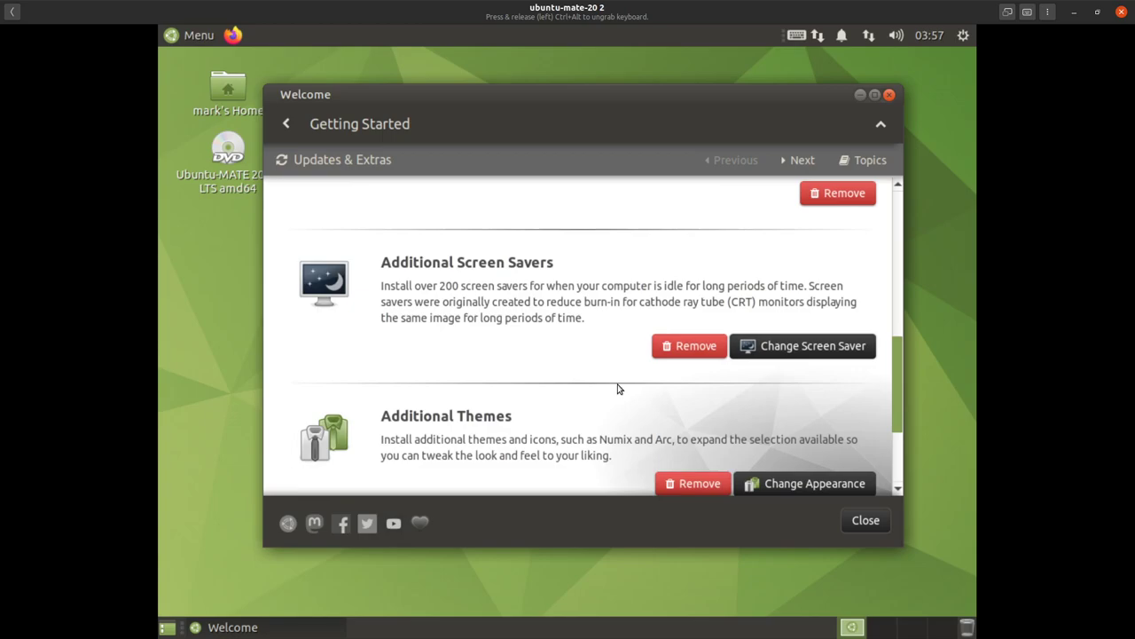
scroll(633, 370, down, 1)
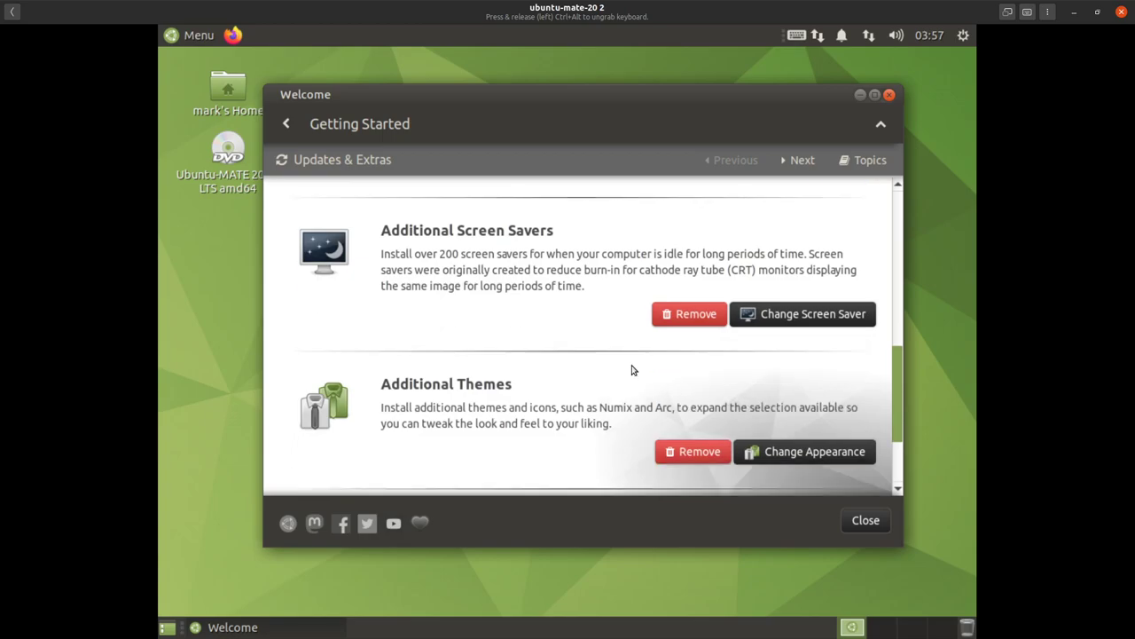
Preview GLKnots, Pipes, Peepers, Morph3D and JigglyPuff, then set Juggler3D as the screensaver and close
click(823, 315)
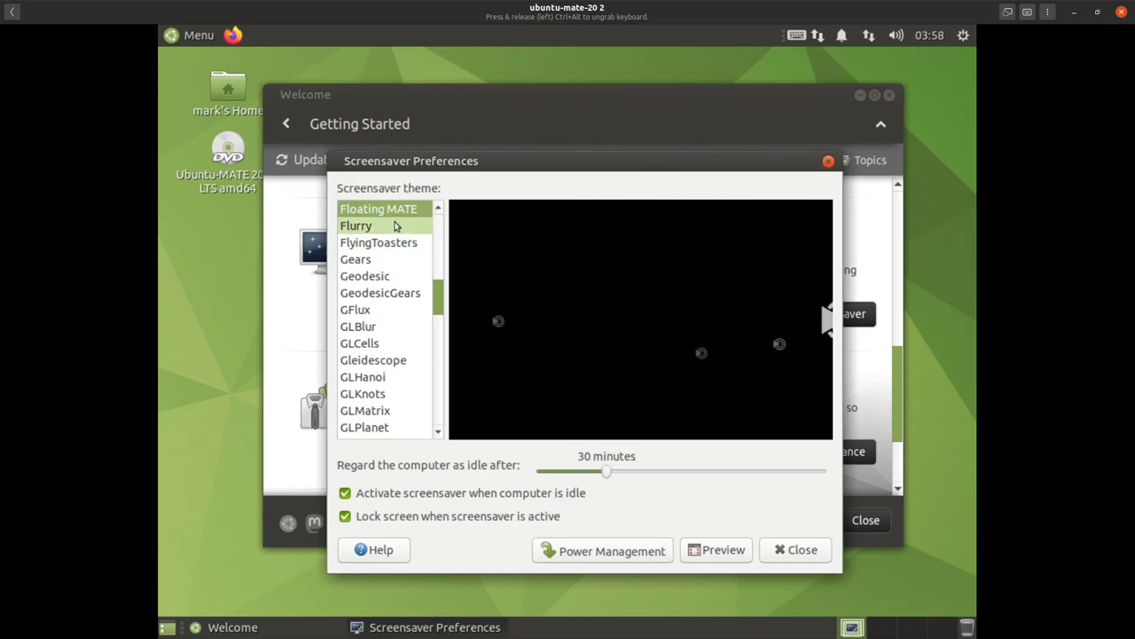
scroll(393, 284, down, 1)
click(382, 359)
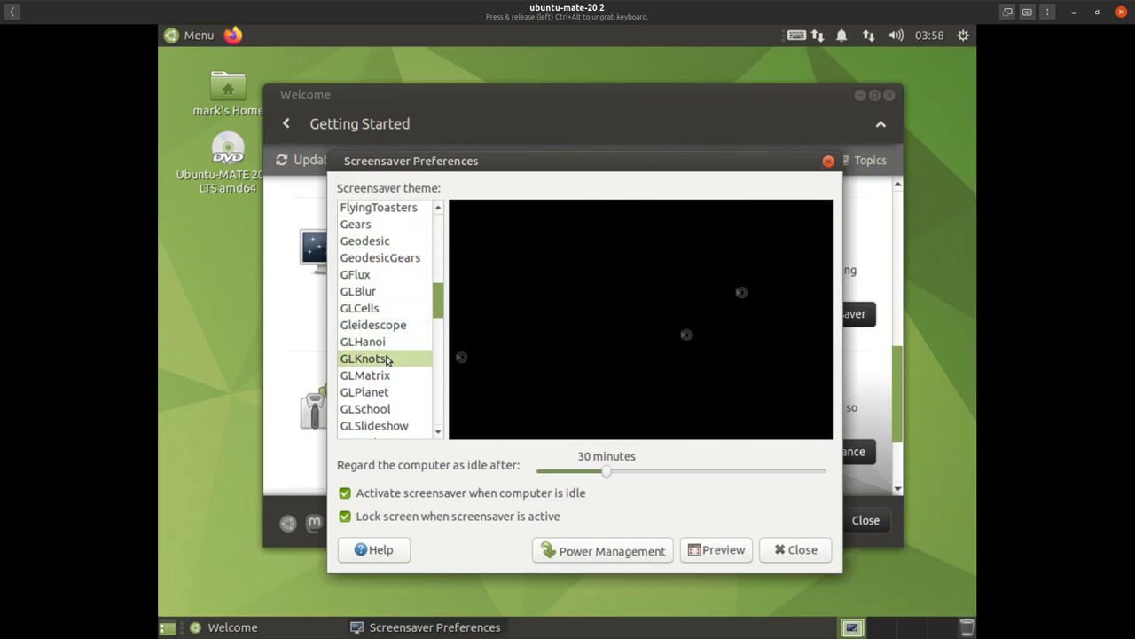
drag(442, 299, 424, 352)
click(428, 358)
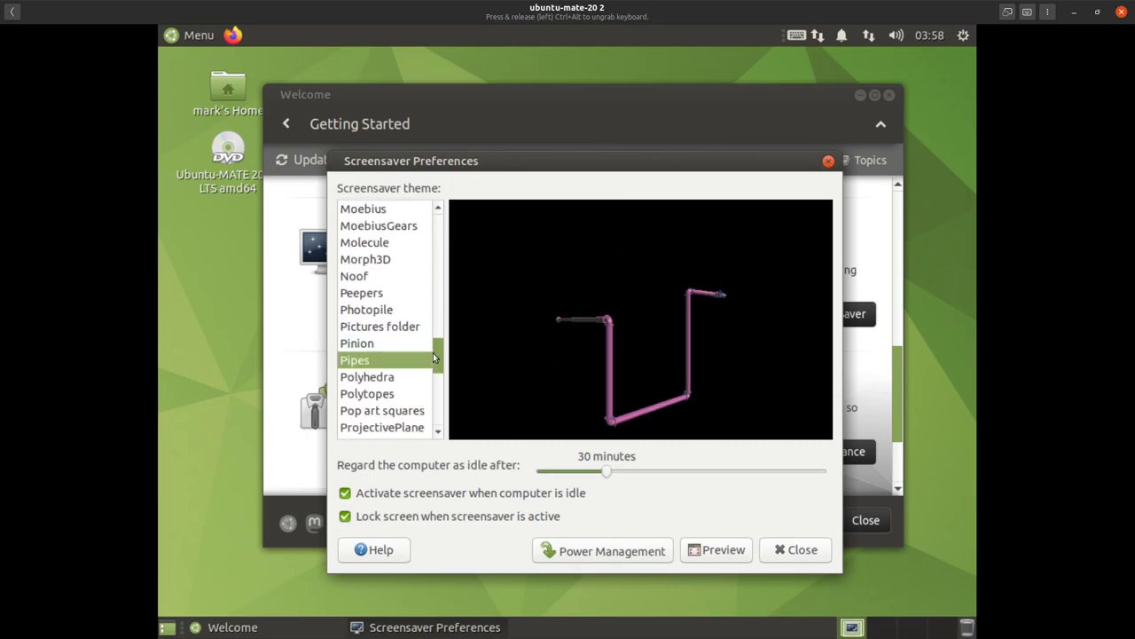
click(397, 298)
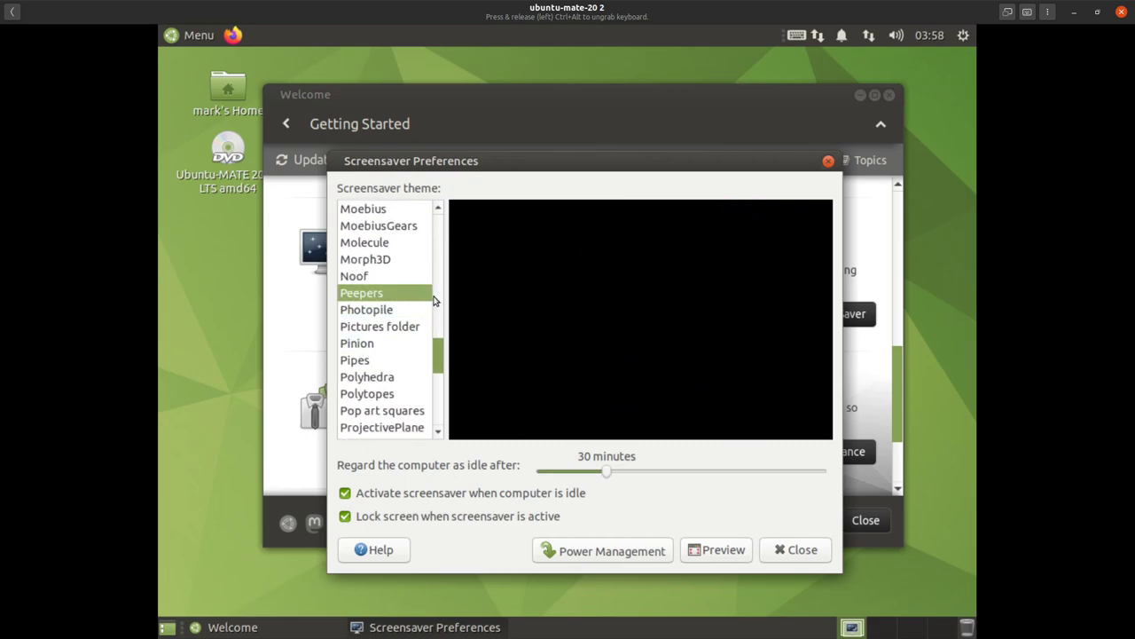
click(393, 260)
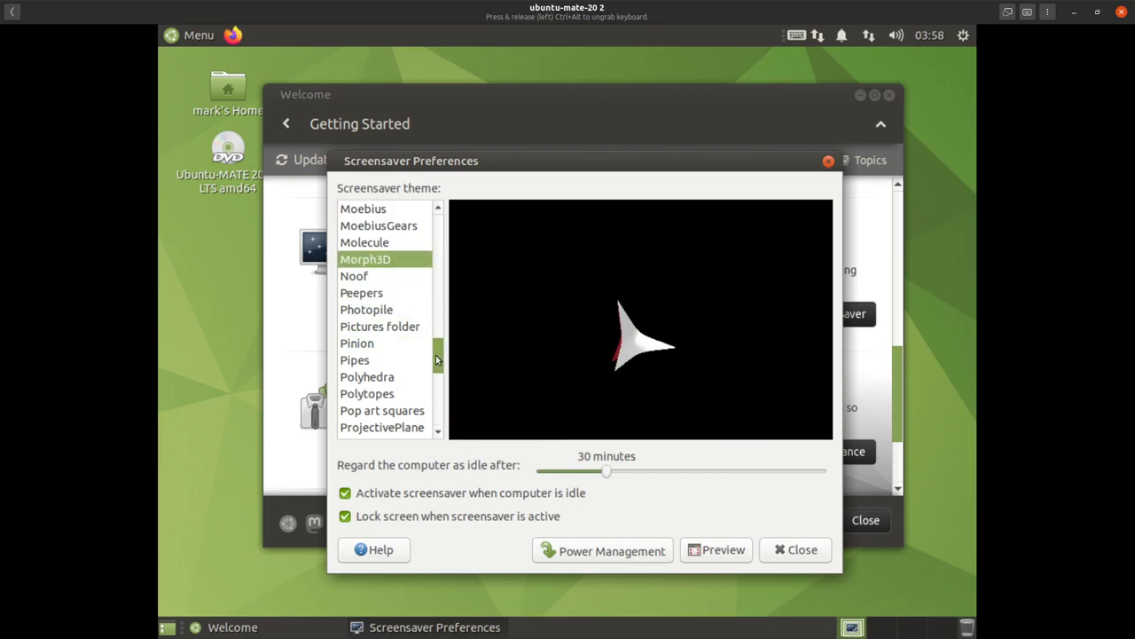
drag(441, 360, 439, 332)
click(410, 306)
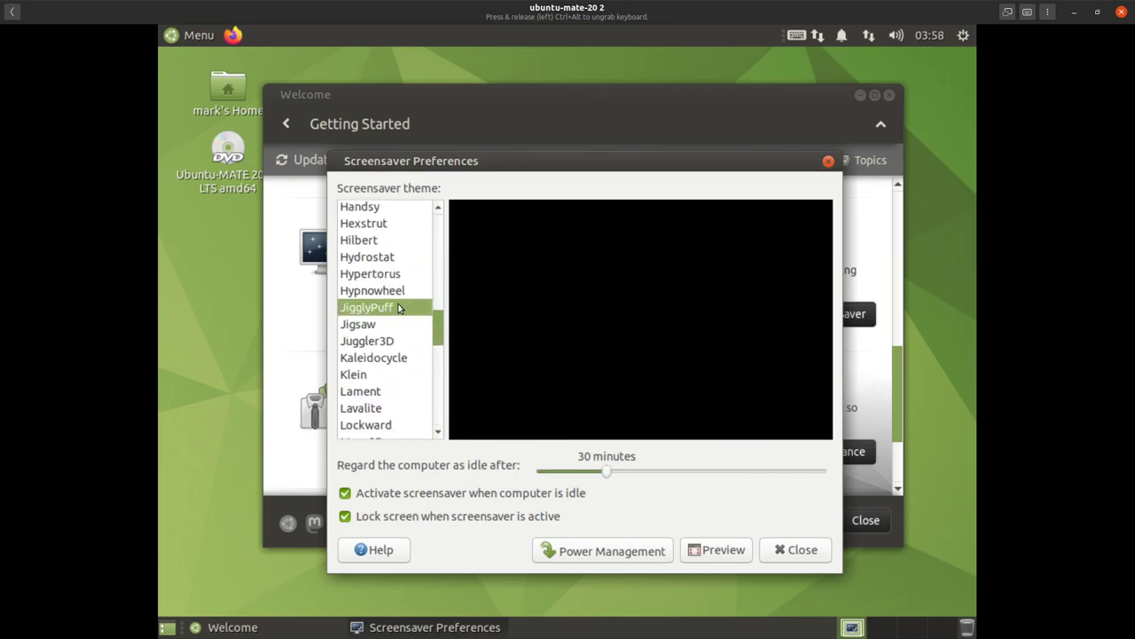
click(395, 342)
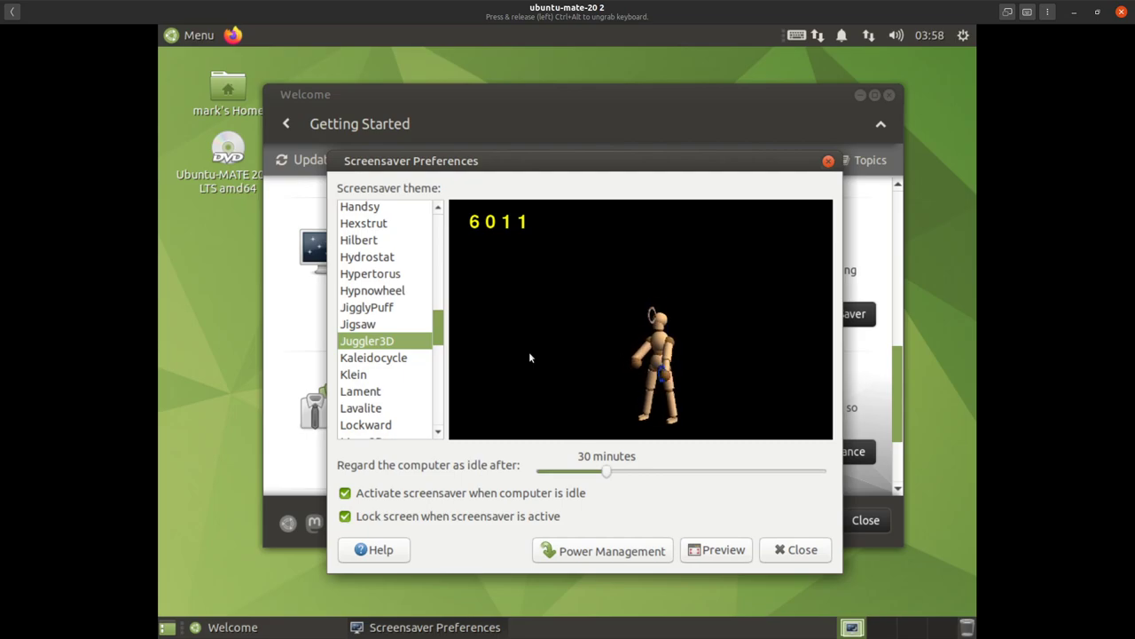
click(803, 549)
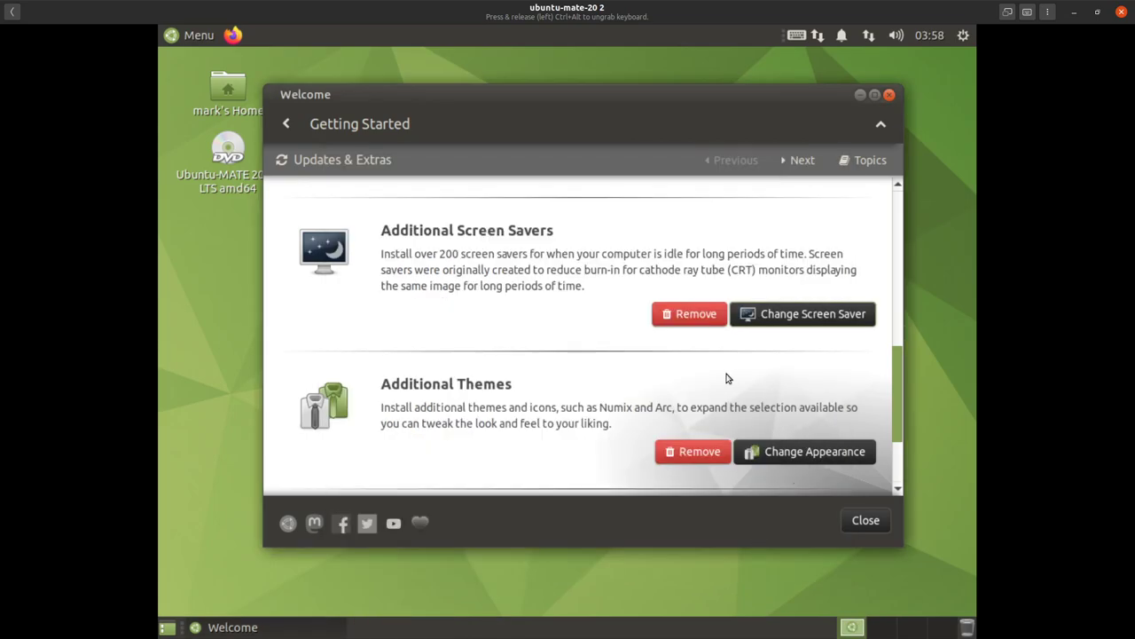
Browse the Ambiant-MATE theme thumbnails in Appearance Preferences, then close it
click(802, 454)
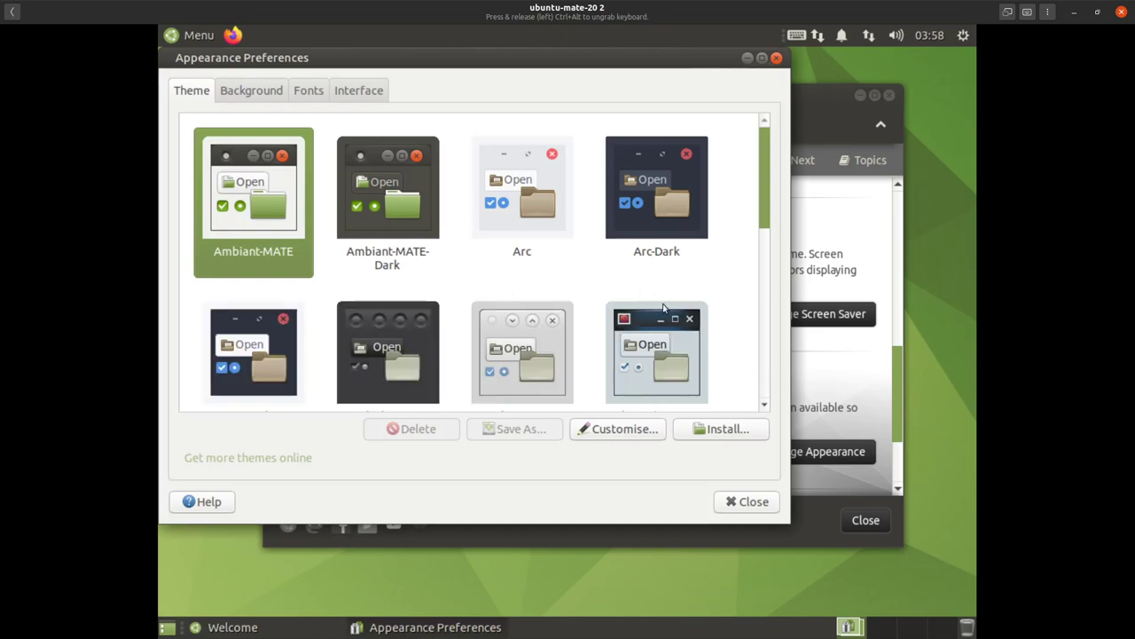
drag(768, 173, 748, 151)
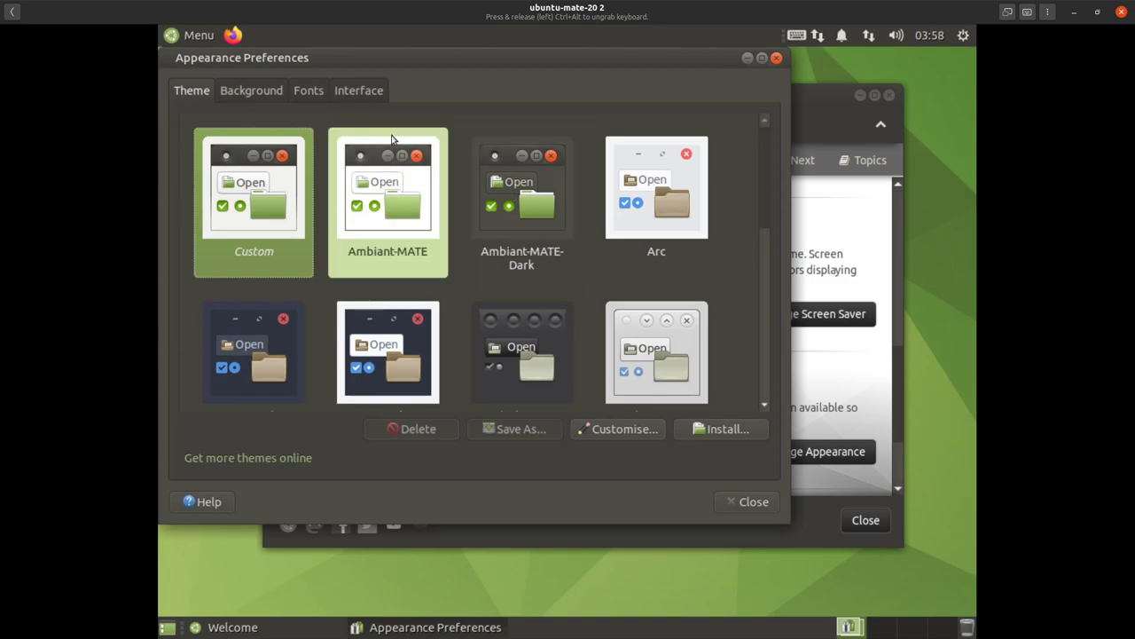
click(734, 505)
Reopen Appearance Preferences from the Additional Community Wallpapers section's Change Appearance button
scroll(676, 400, down, 2)
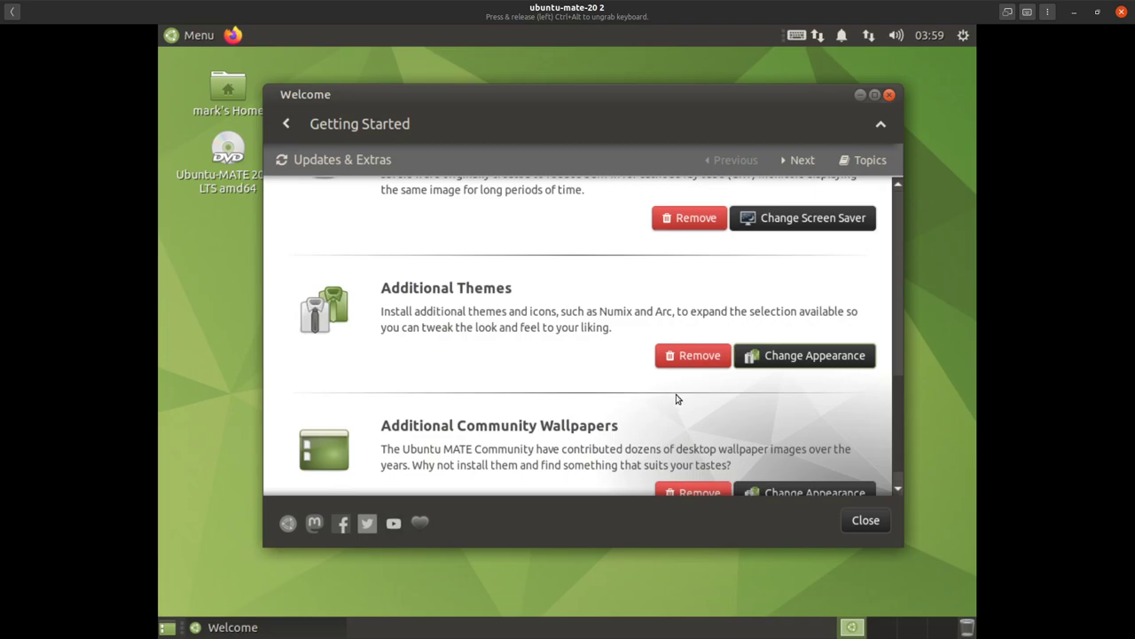
scroll(676, 399, down, 1)
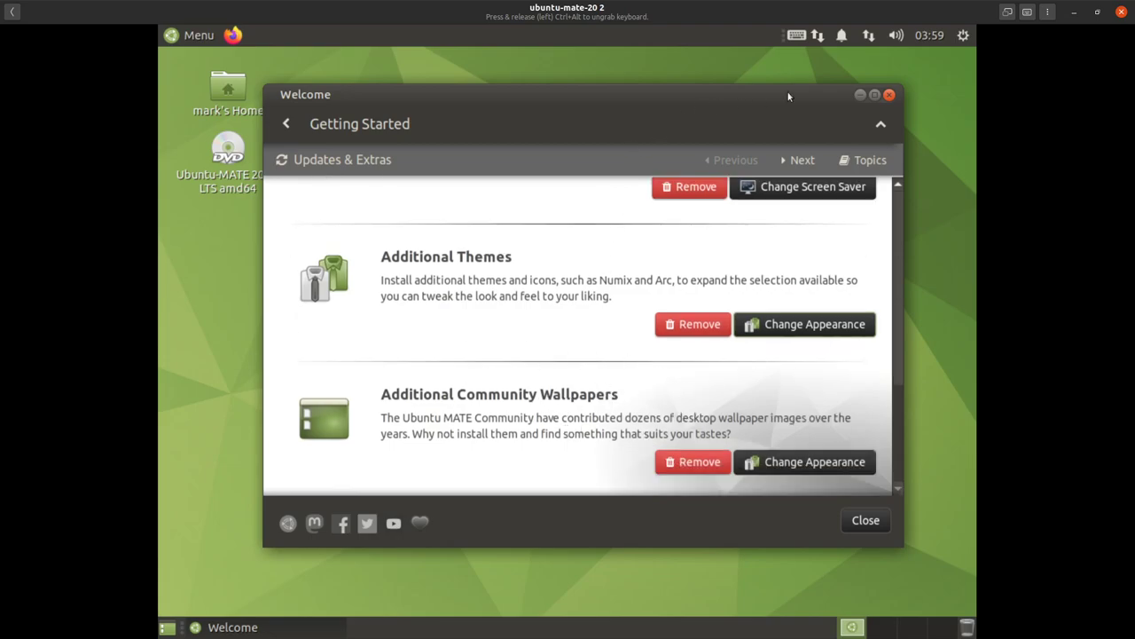
click(859, 95)
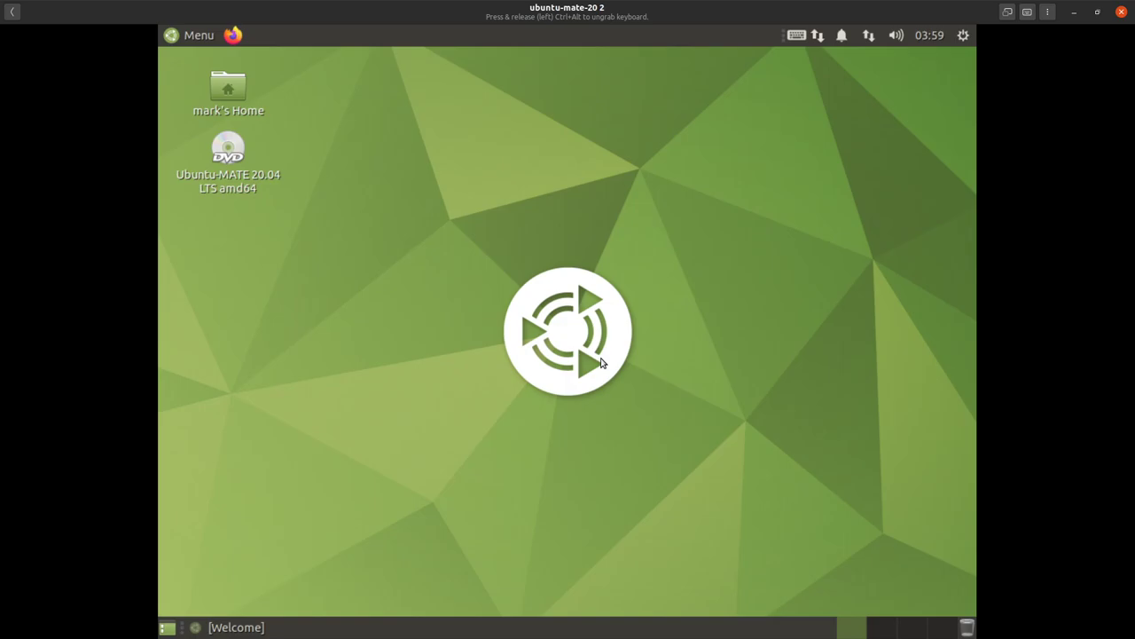
click(266, 628)
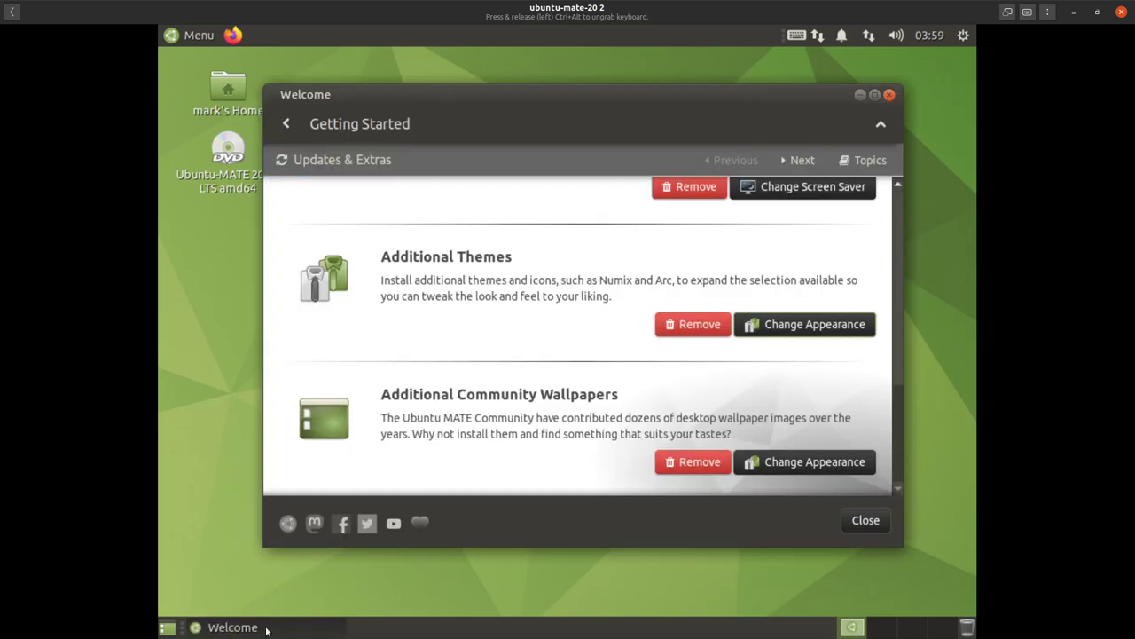
click(839, 461)
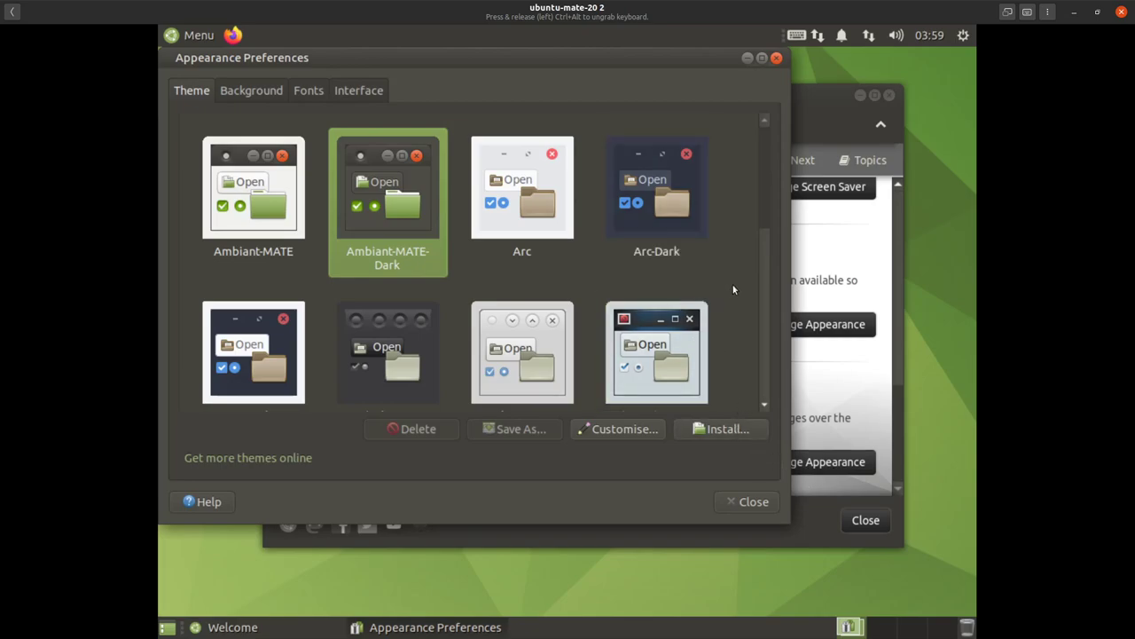
click(741, 501)
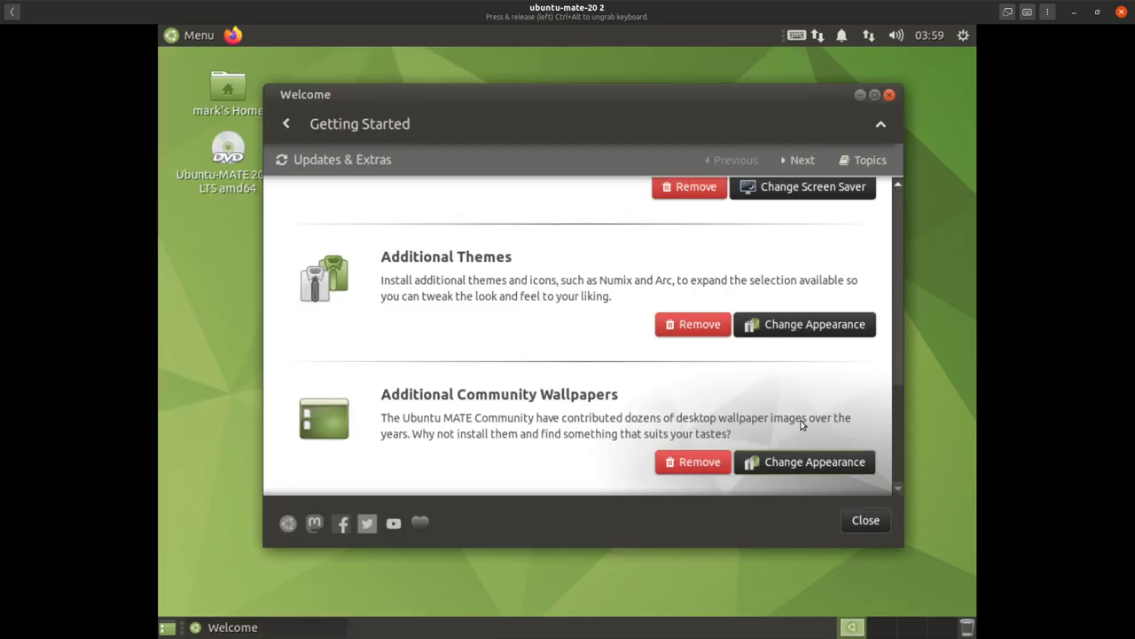
click(794, 463)
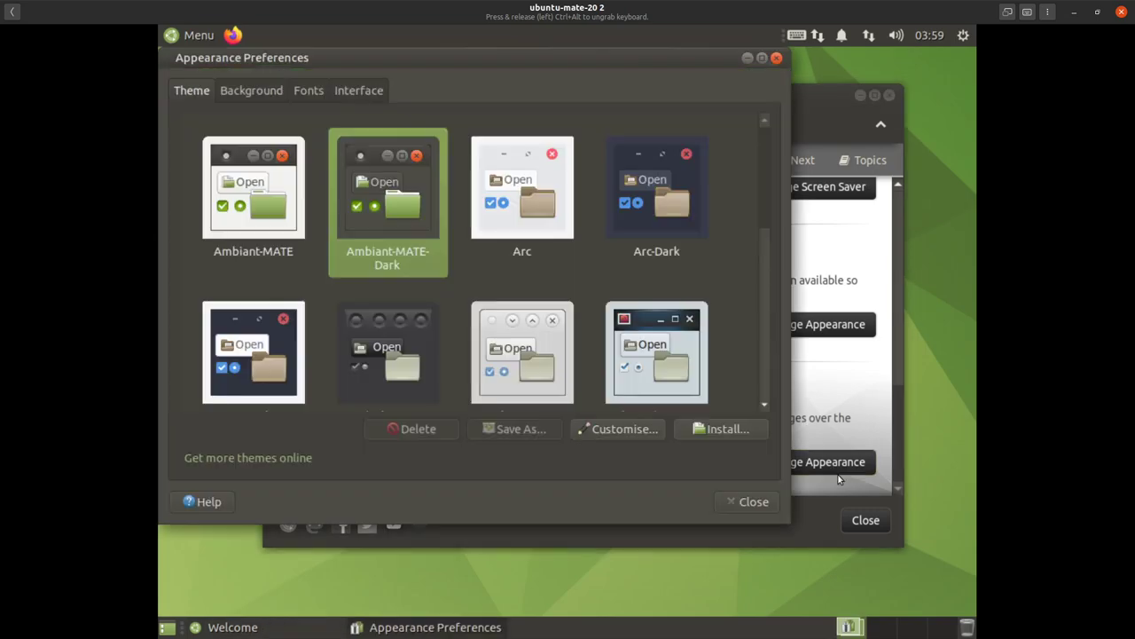
Set the MATE record-and-turntable artwork as wallpaper, close Appearance, and briefly minimise Welcome to view it
click(259, 91)
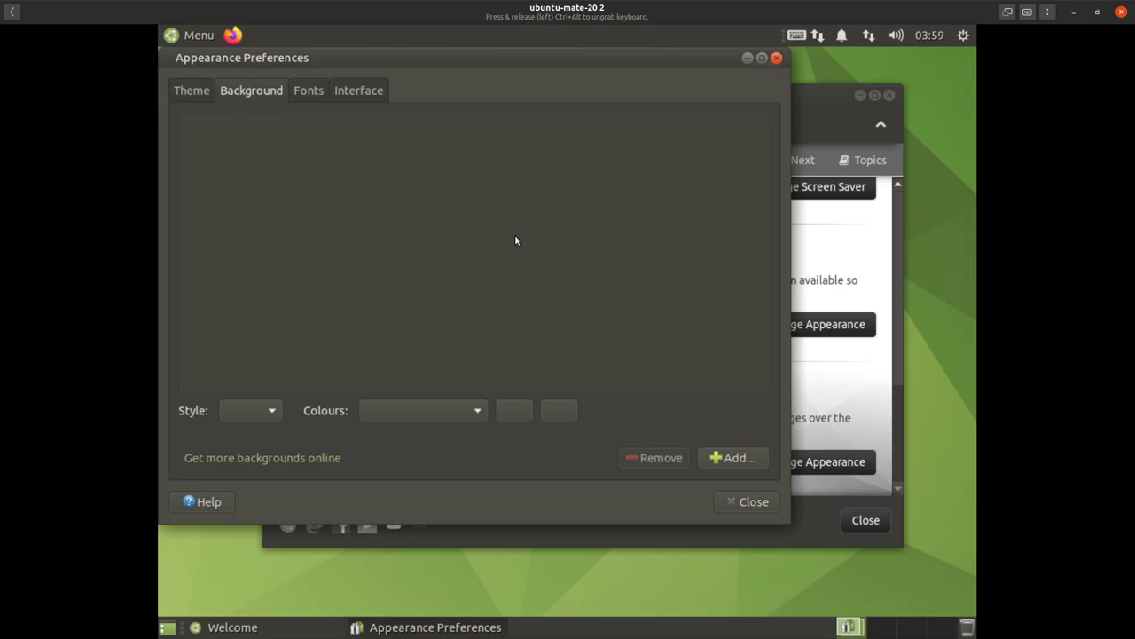
click(735, 458)
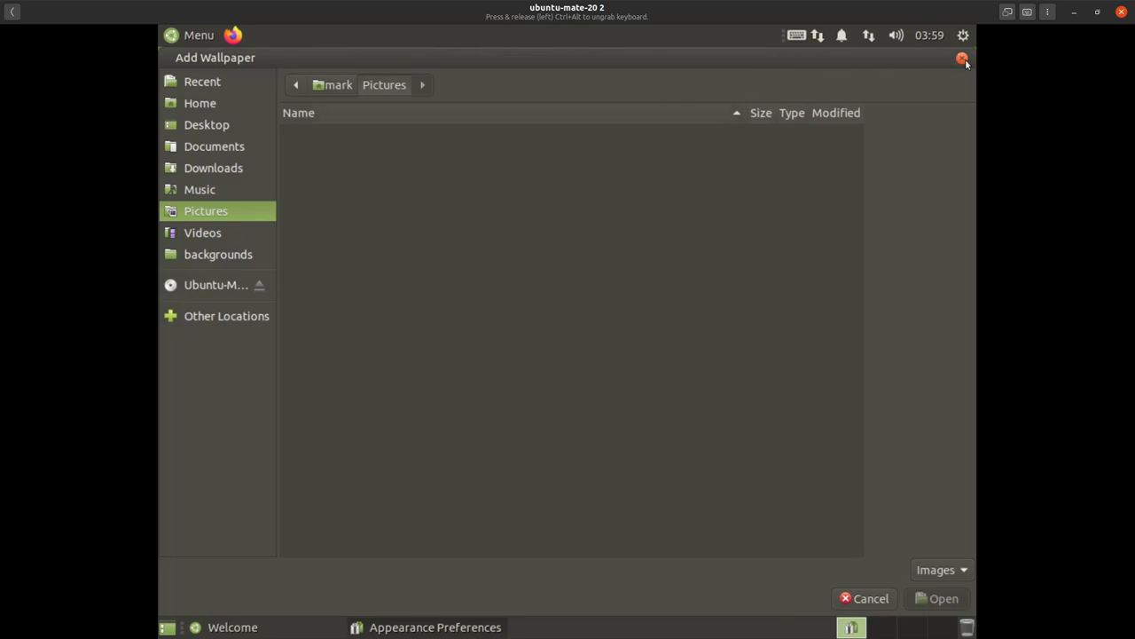
click(867, 598)
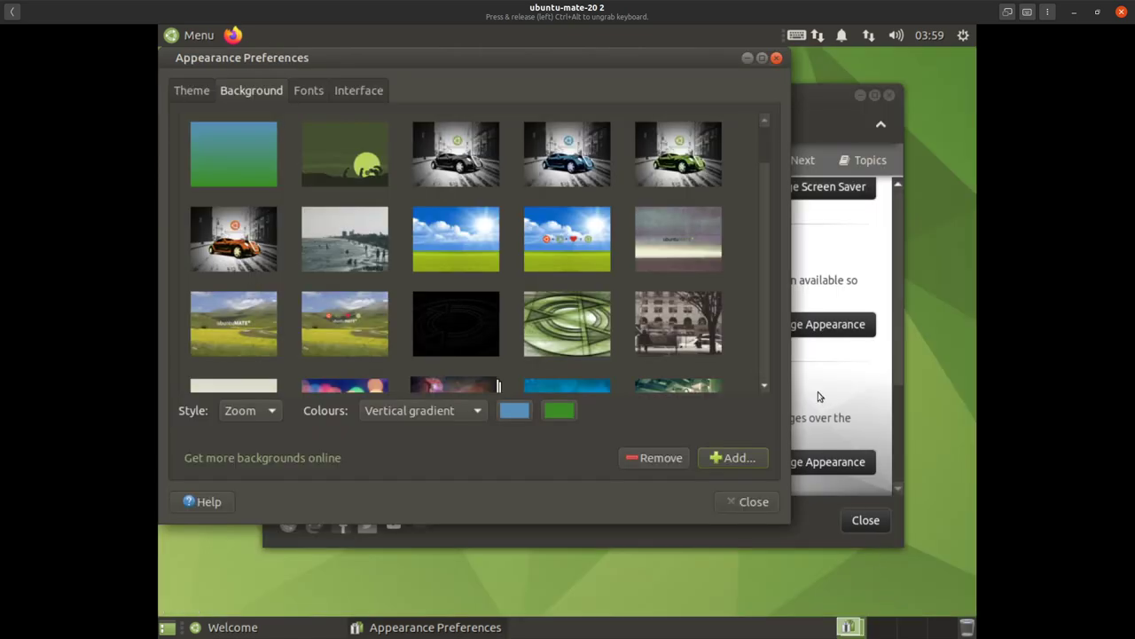
scroll(436, 245, down, 4)
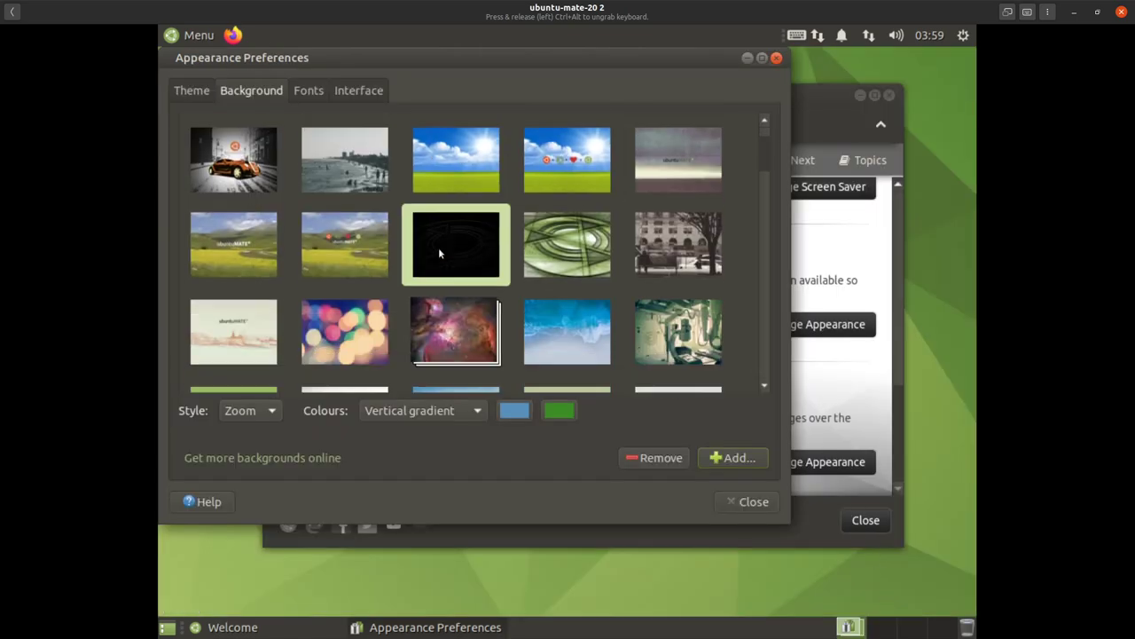
scroll(438, 257, down, 10)
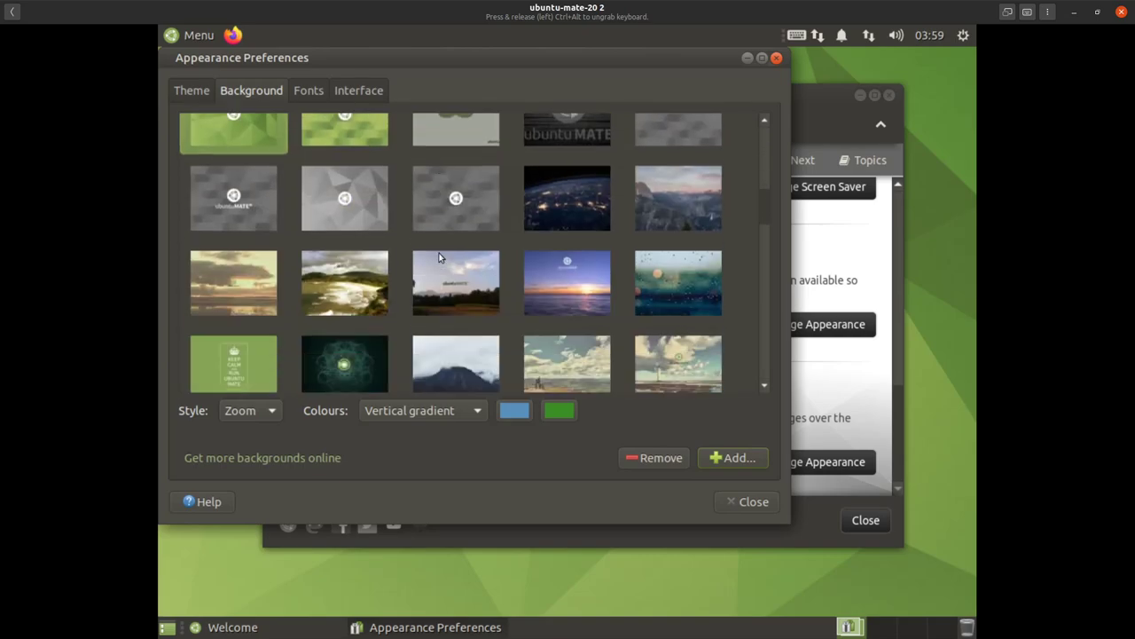
scroll(439, 254, down, 12)
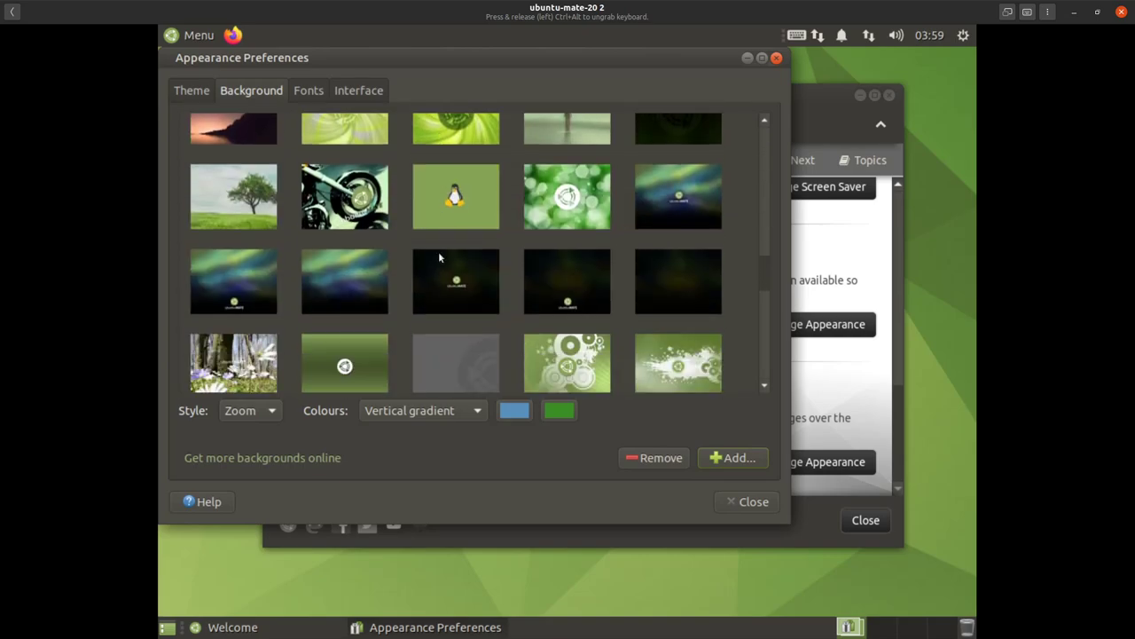
scroll(438, 253, down, 8)
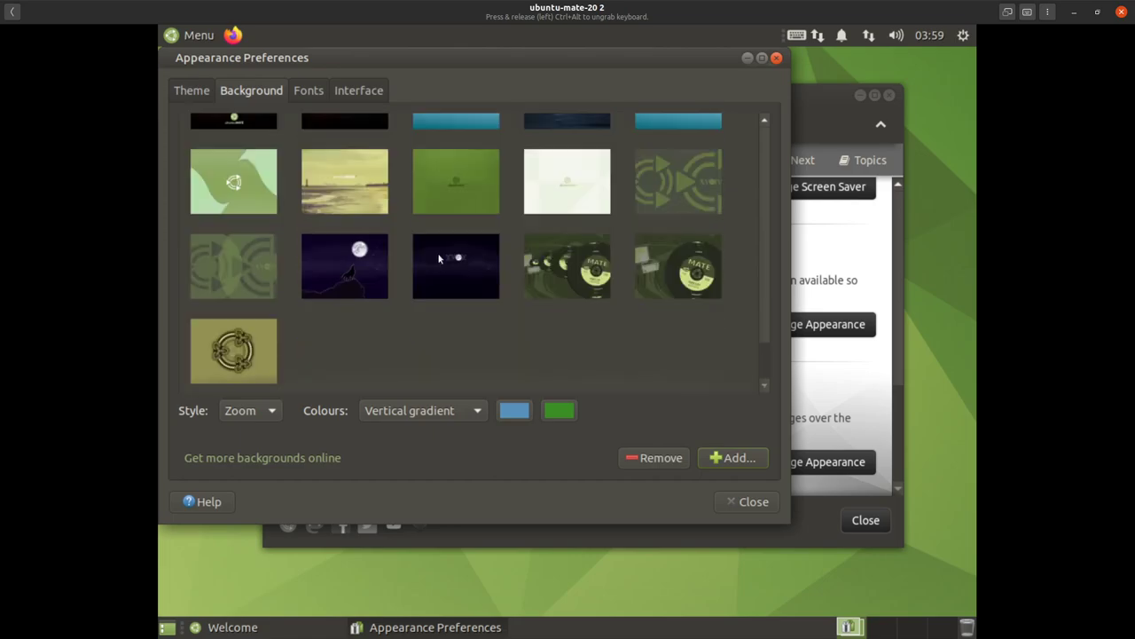
click(676, 259)
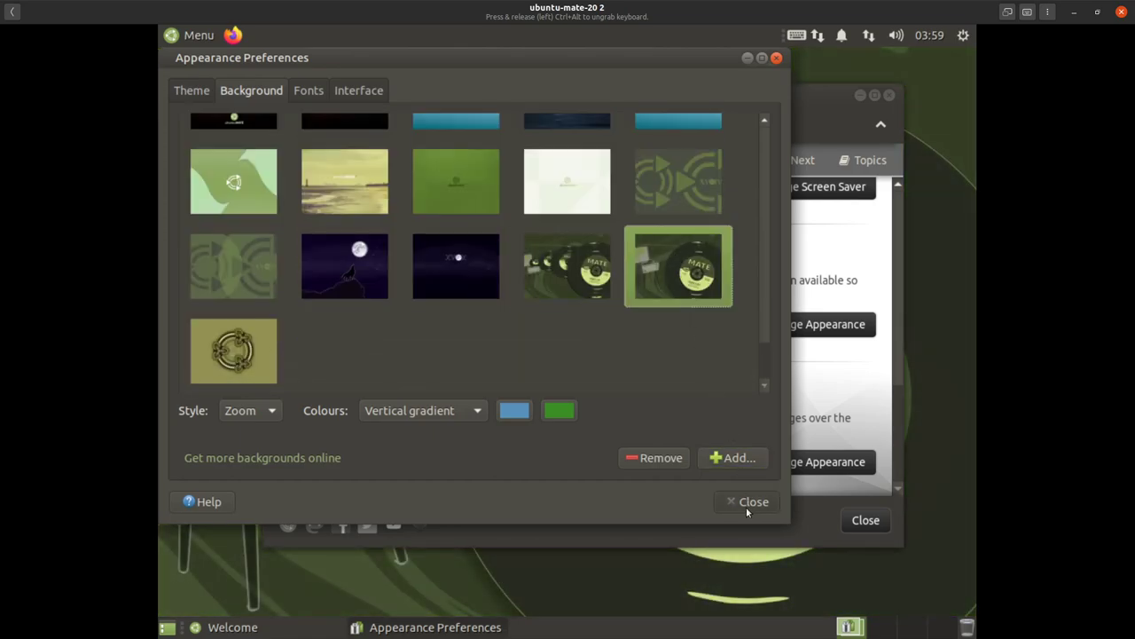
click(746, 504)
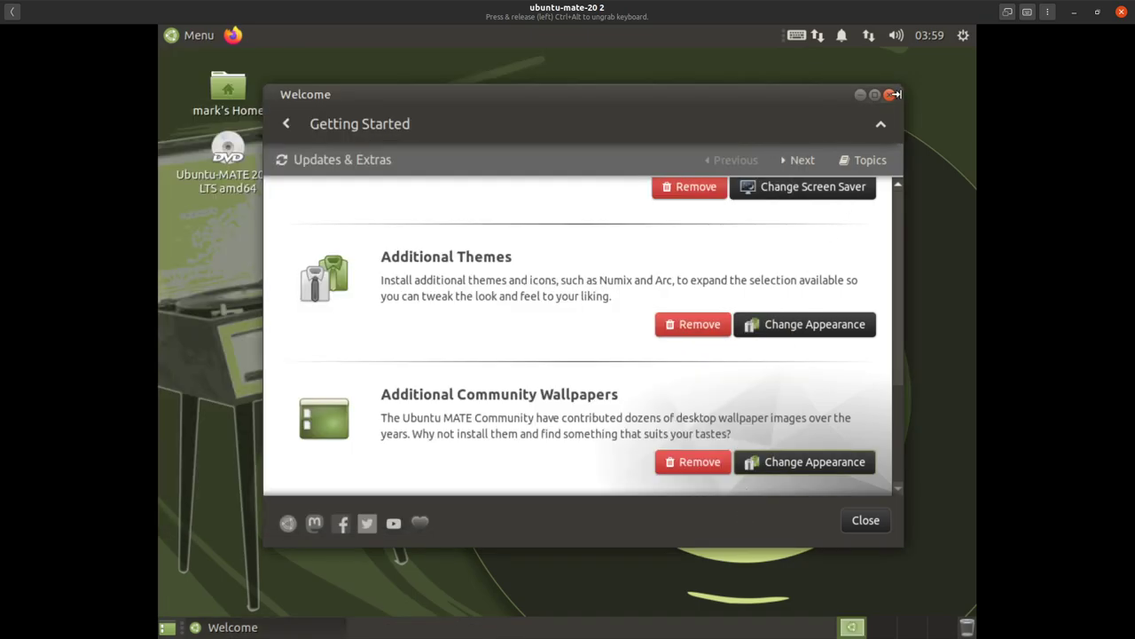
click(860, 94)
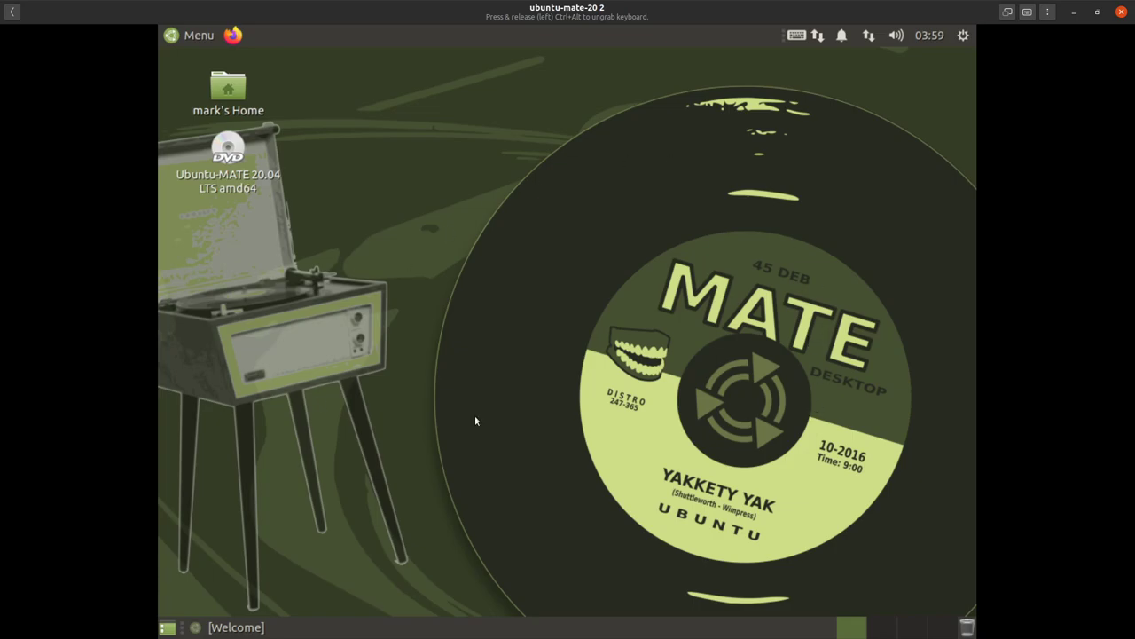
click(231, 633)
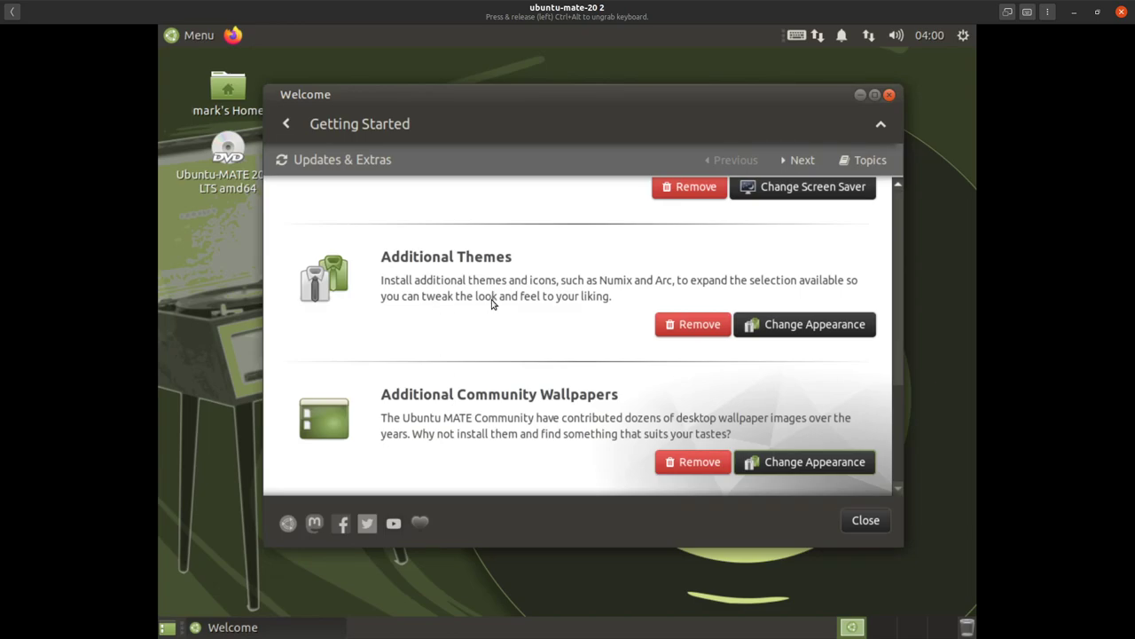
Go to the Drivers page, expand and read the Printers section, then continue to Language & Input
click(802, 161)
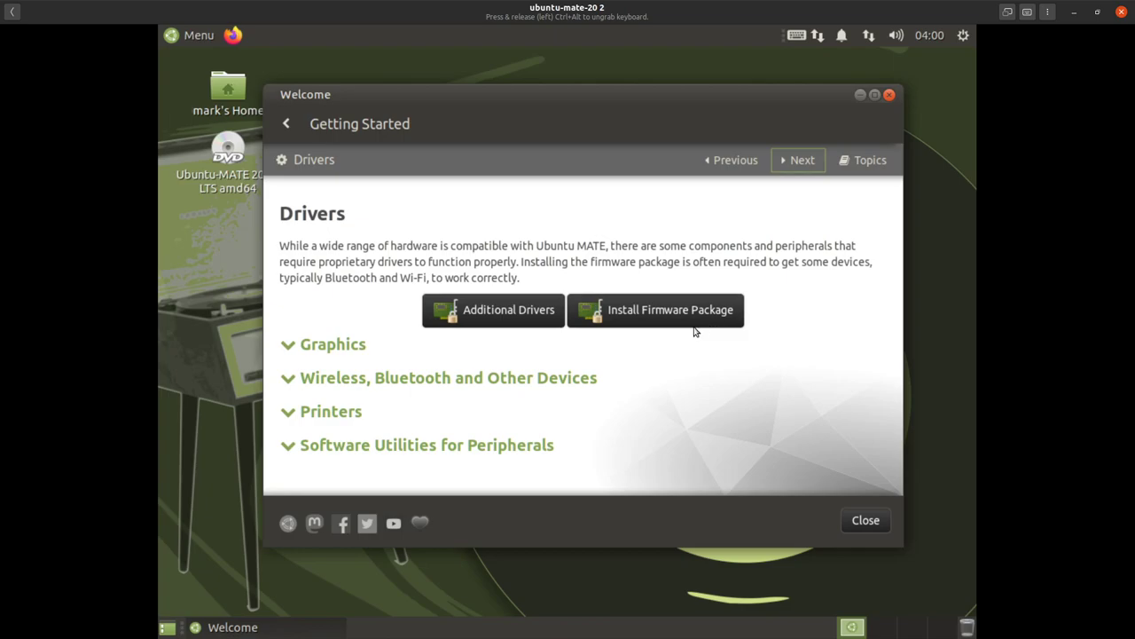
click(312, 412)
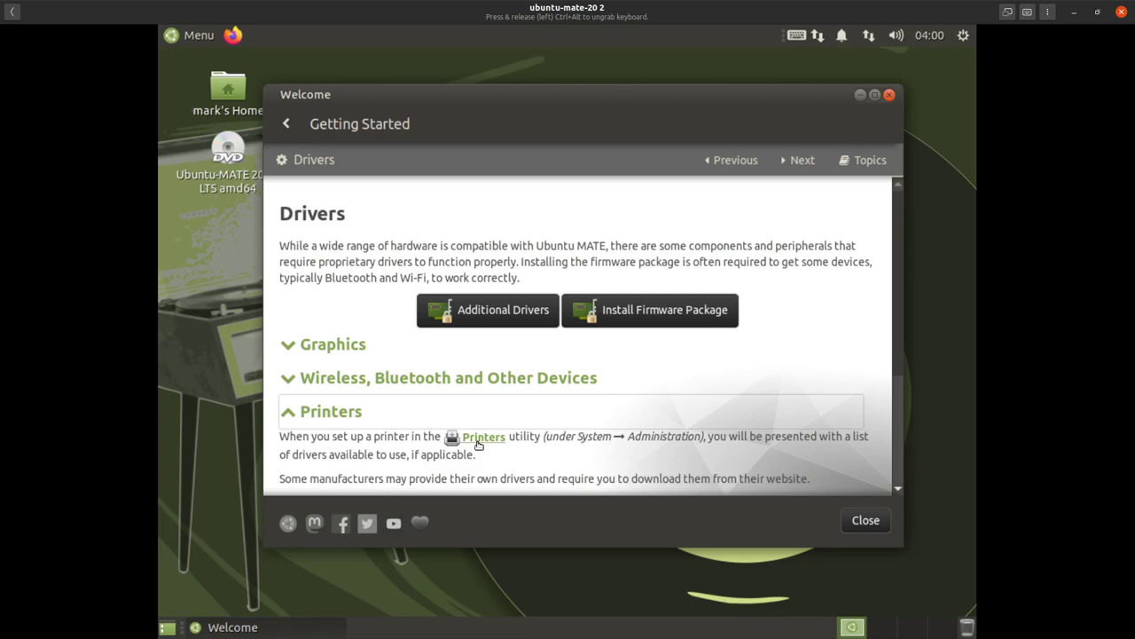
scroll(810, 448, down, 1)
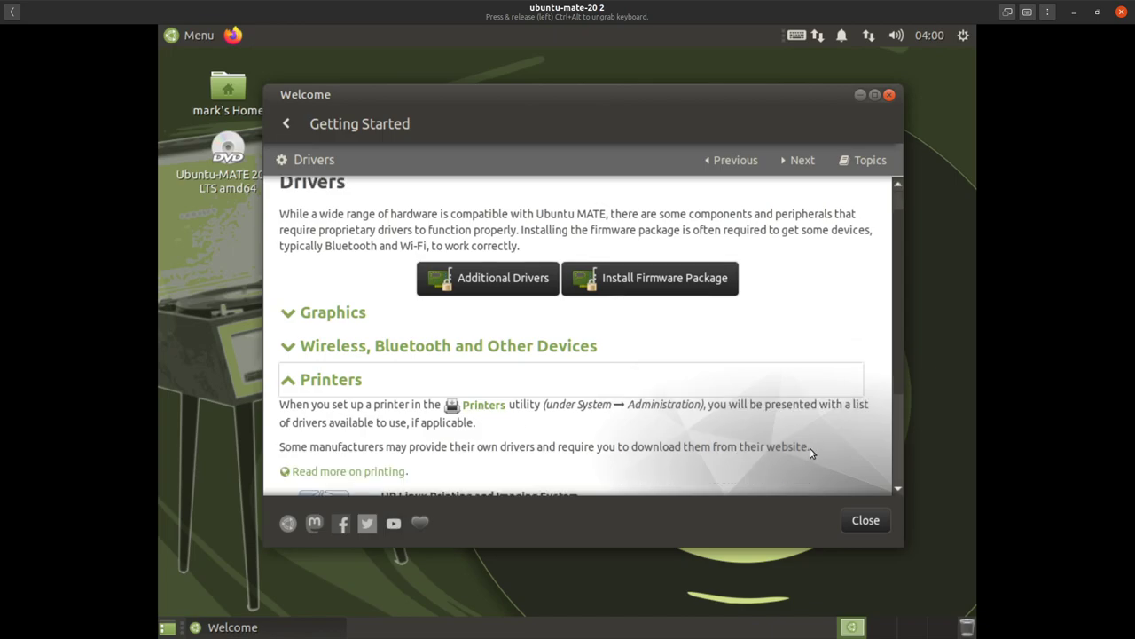
scroll(809, 448, down, 2)
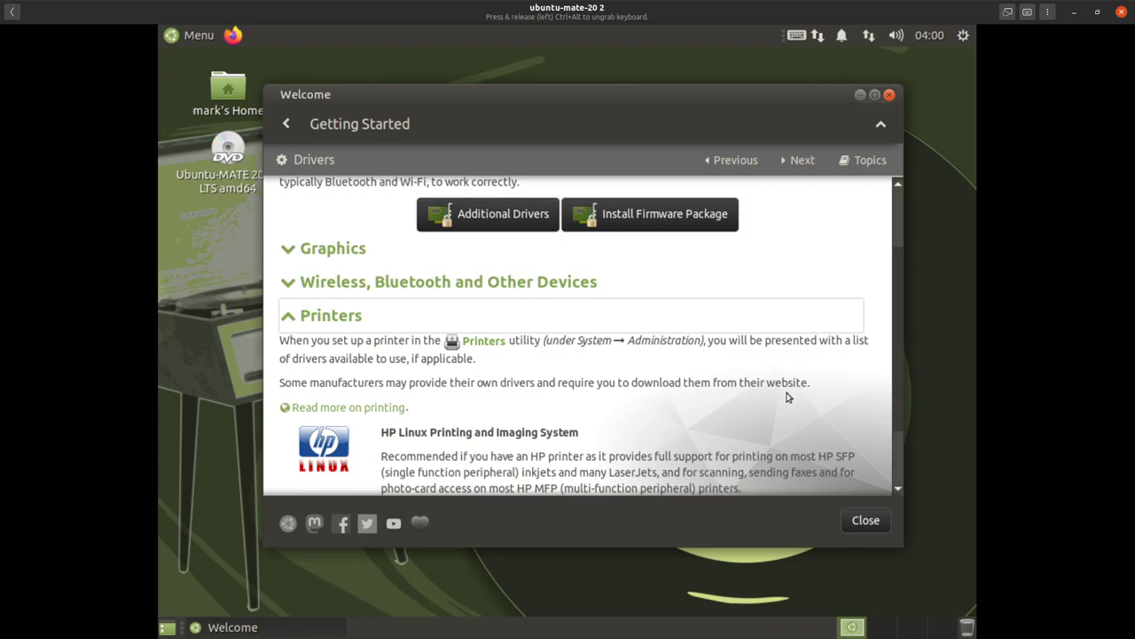
scroll(788, 391, down, 3)
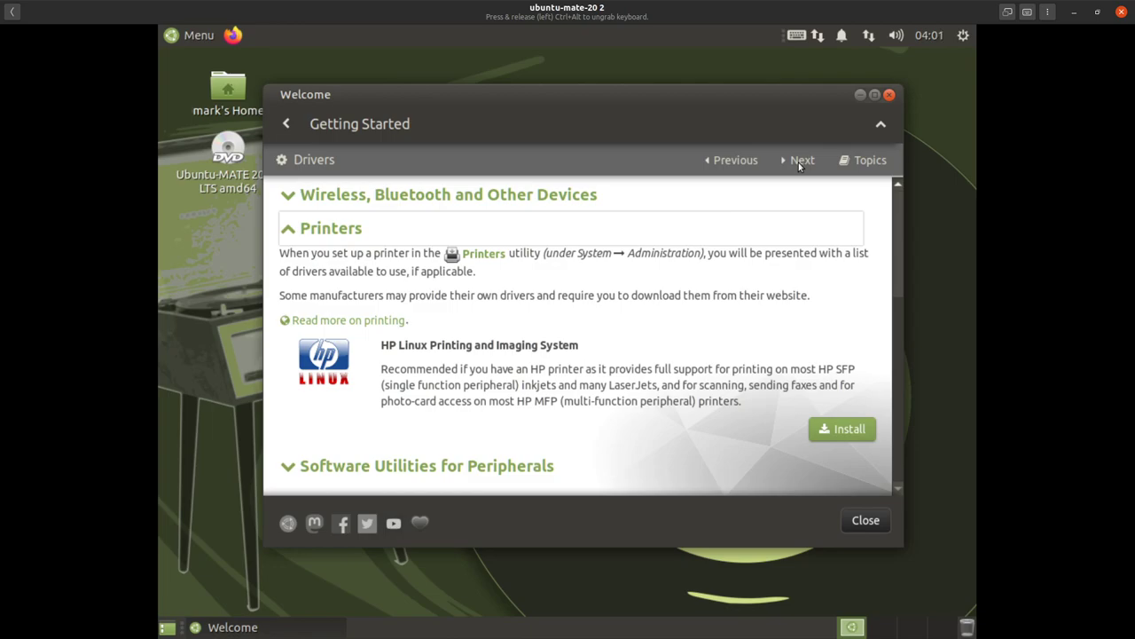
click(798, 163)
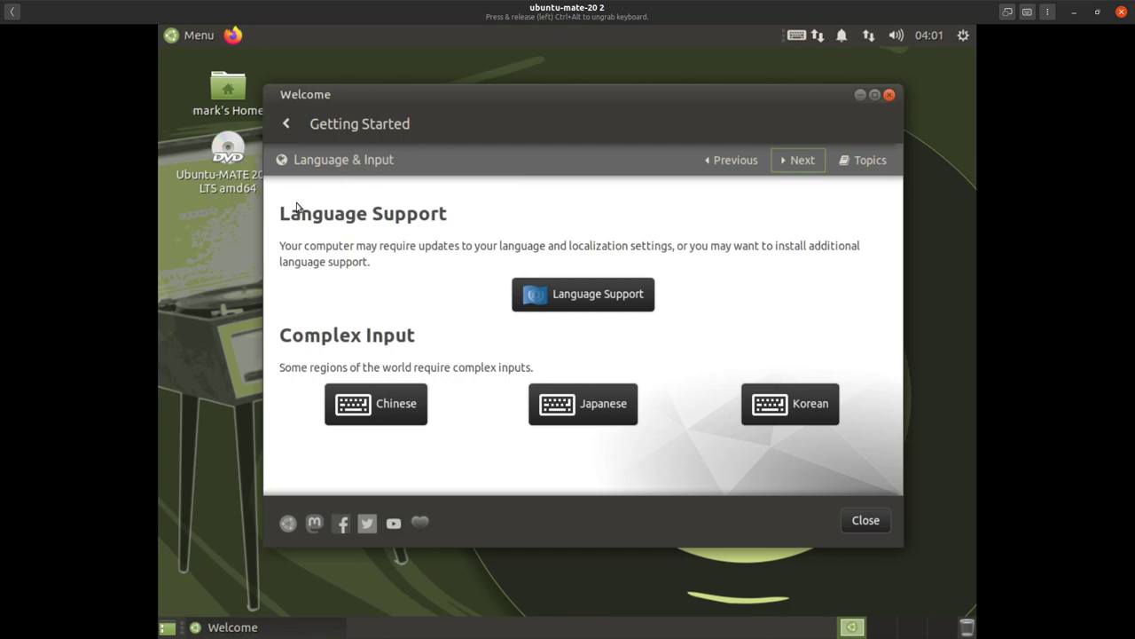
Open Language Support and drag English (Australia), then English (United States), to the top of the list
click(589, 297)
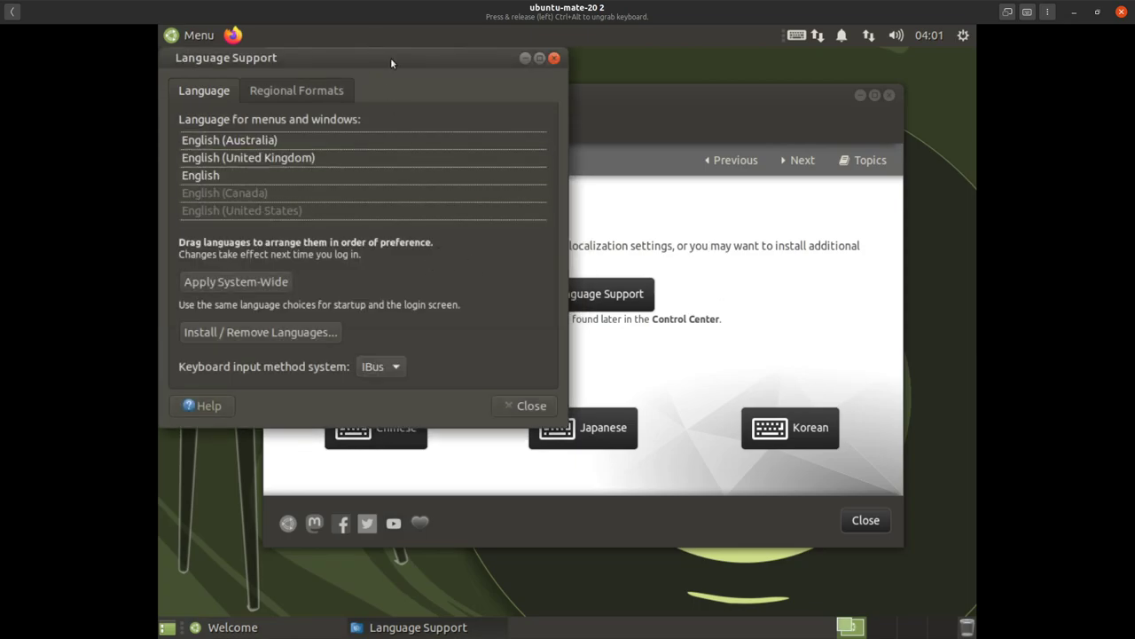
drag(391, 58, 623, 123)
click(531, 193)
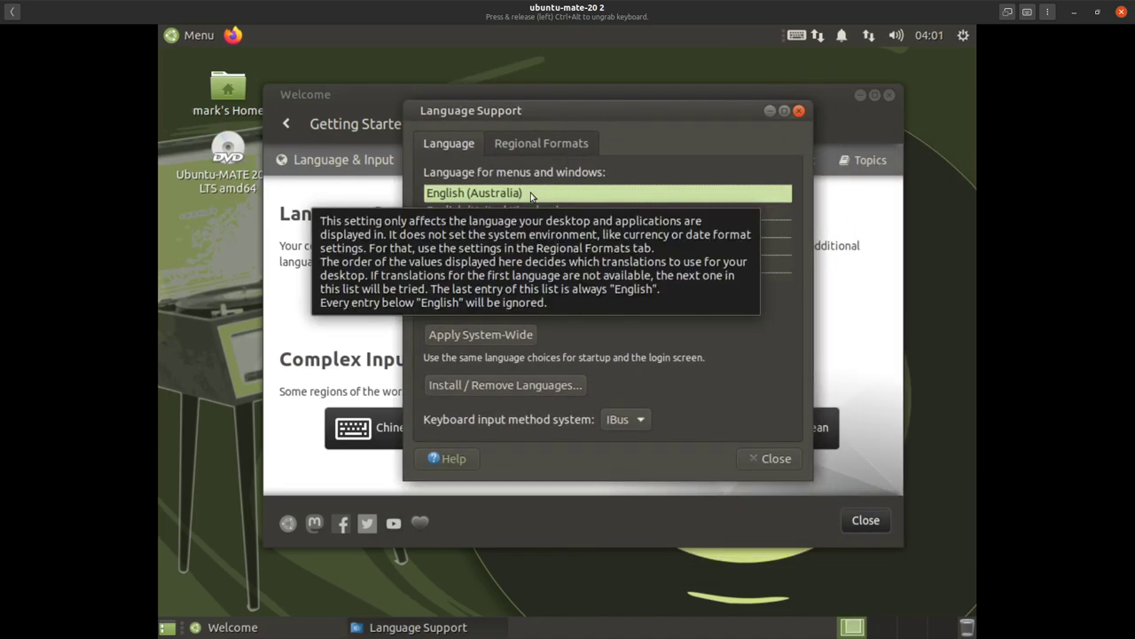
click(586, 254)
click(552, 264)
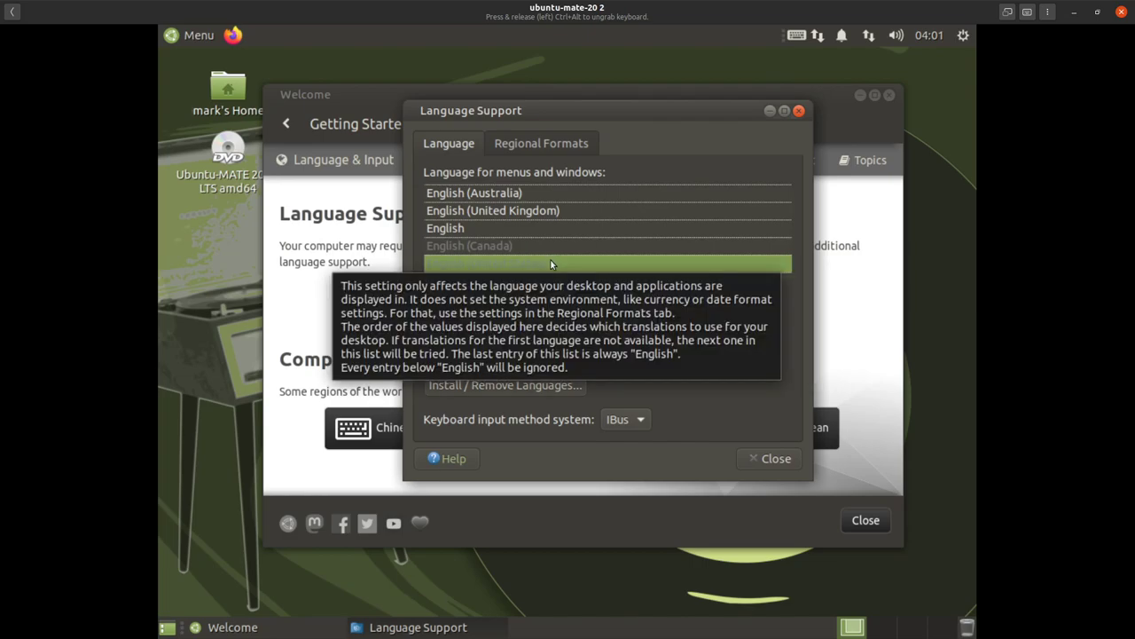
drag(550, 263, 564, 193)
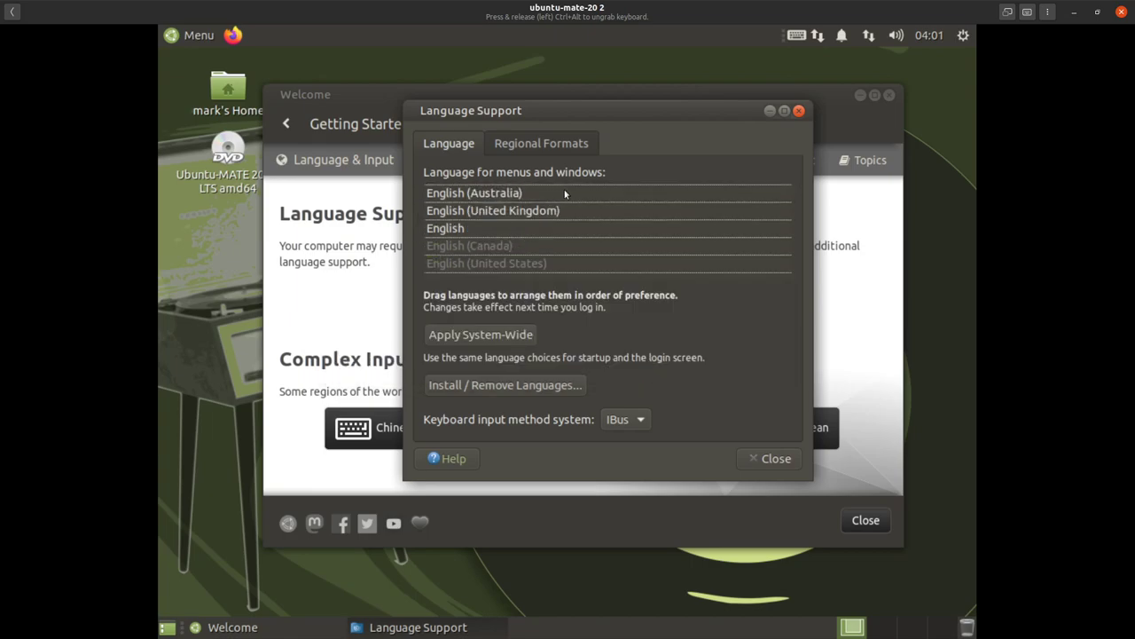
click(668, 264)
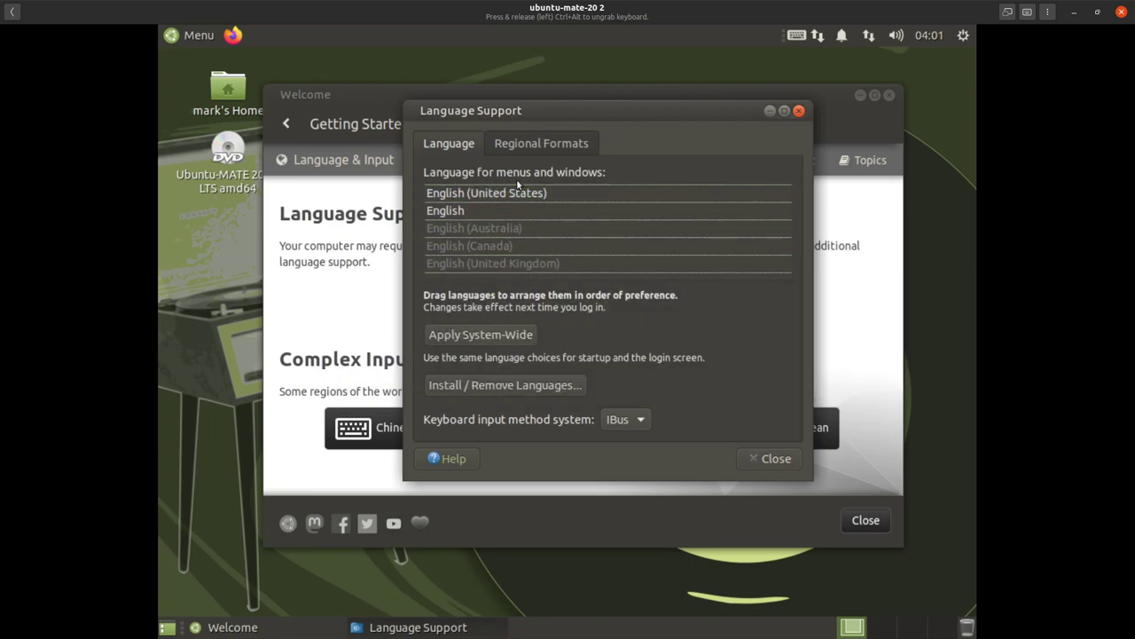
click(549, 229)
drag(549, 229, 553, 201)
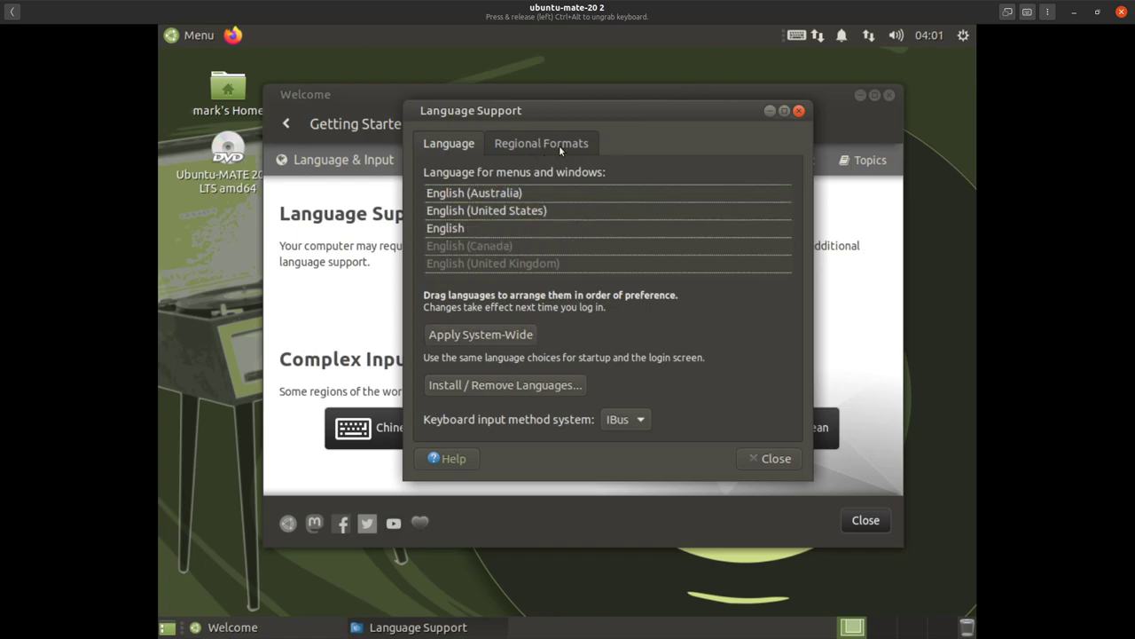
Keep English (Australia) as the regional format and close Language Support
click(558, 145)
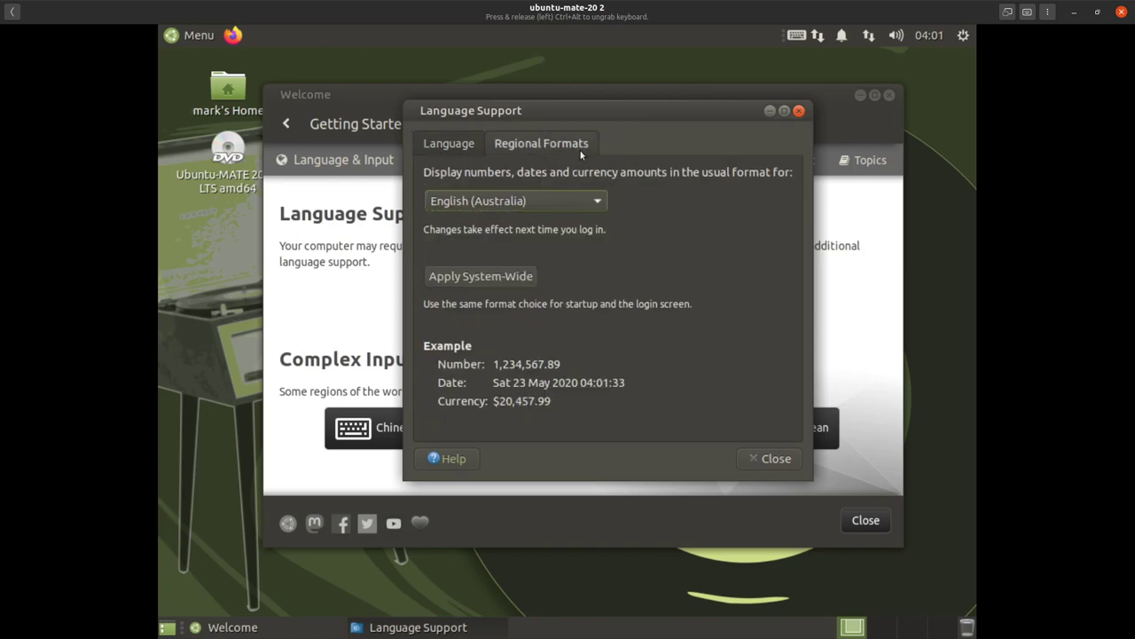
click(599, 202)
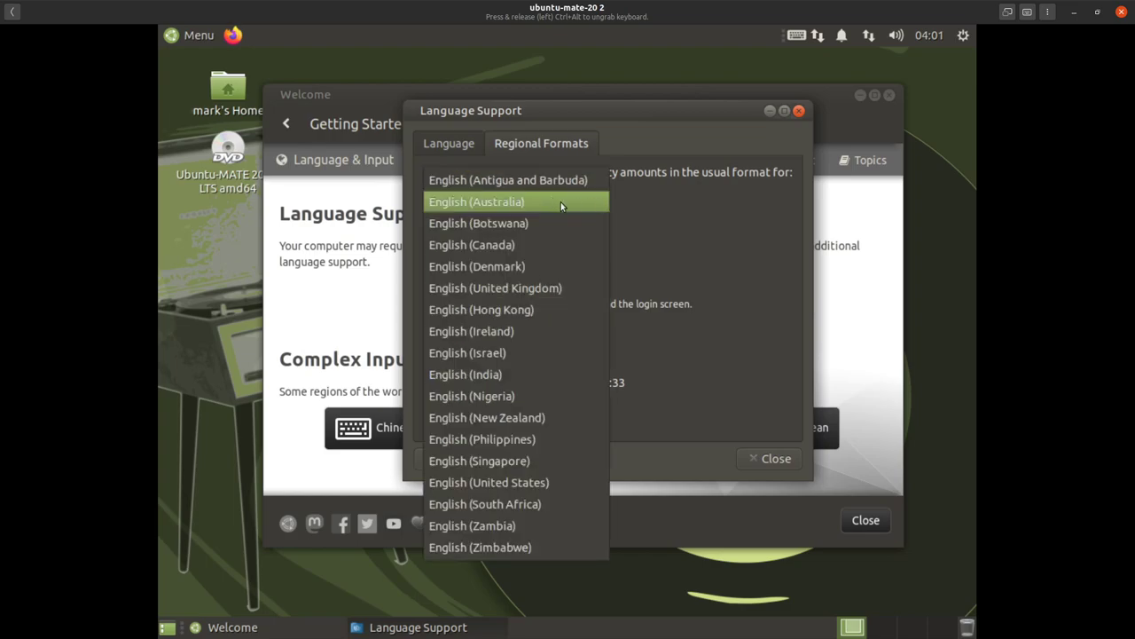
click(560, 202)
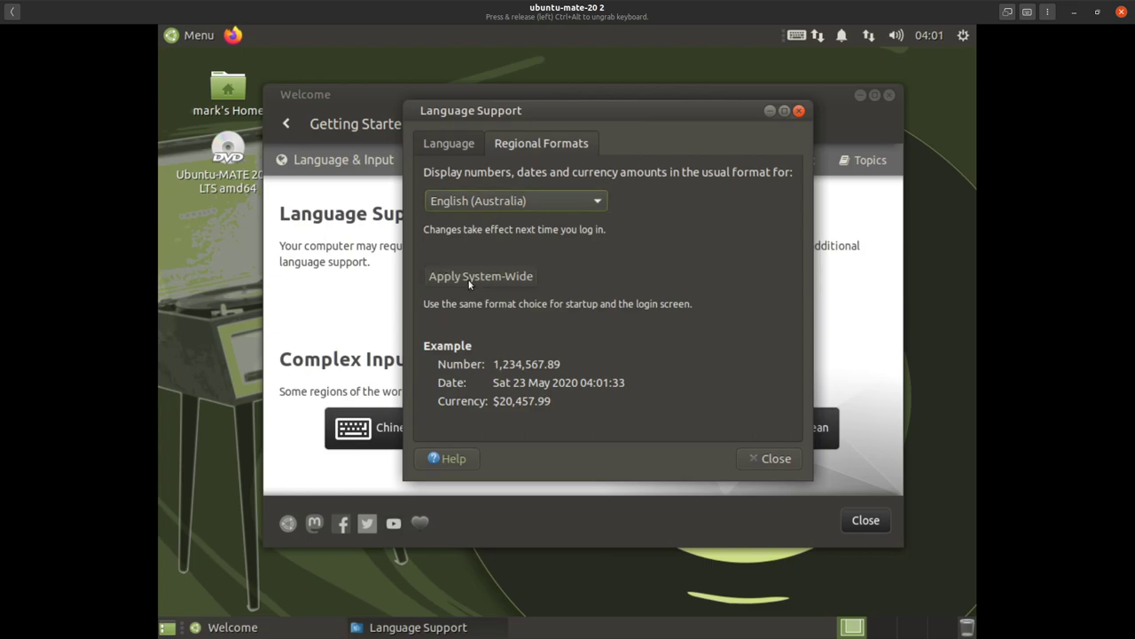
click(772, 461)
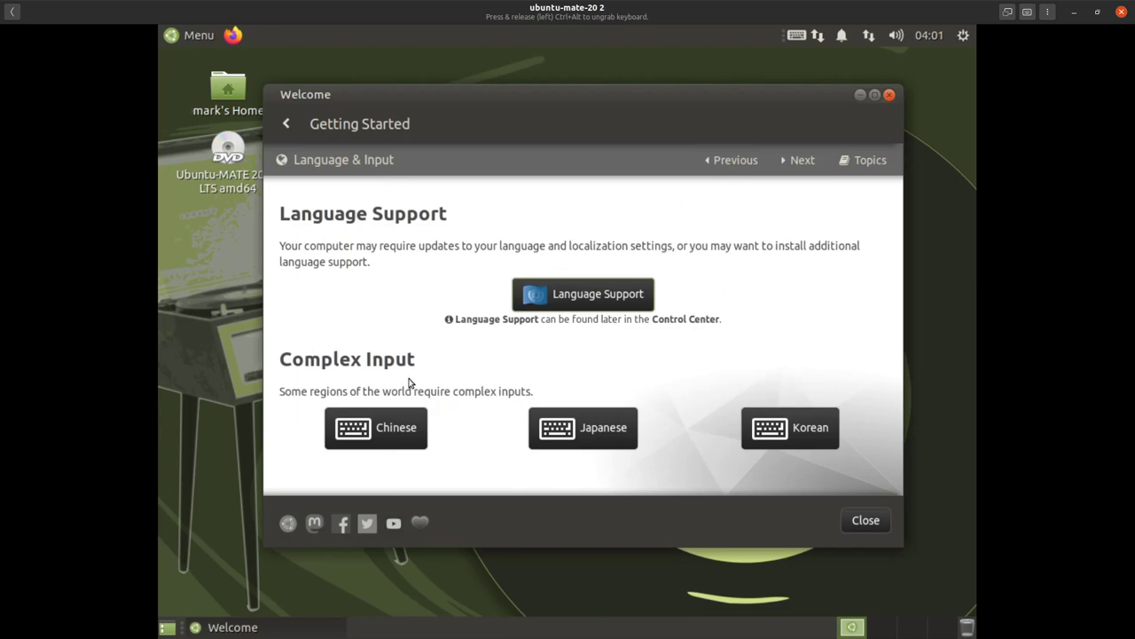
Advance to the Optional Tasks page and read down to its Firewall section about Gufw
click(802, 160)
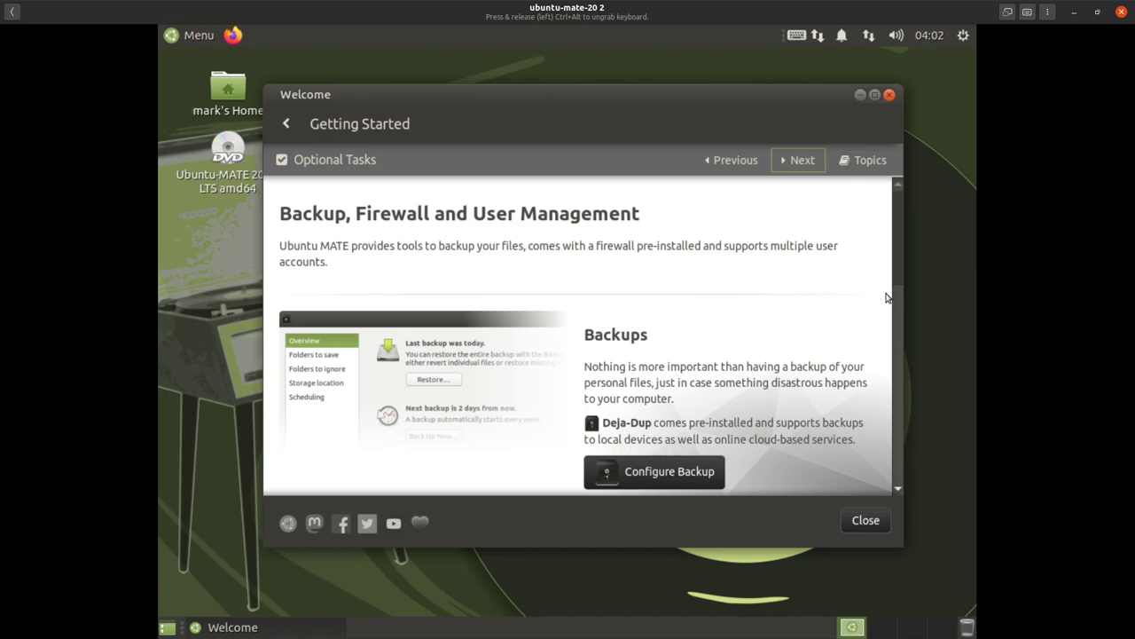
scroll(896, 302, down, 5)
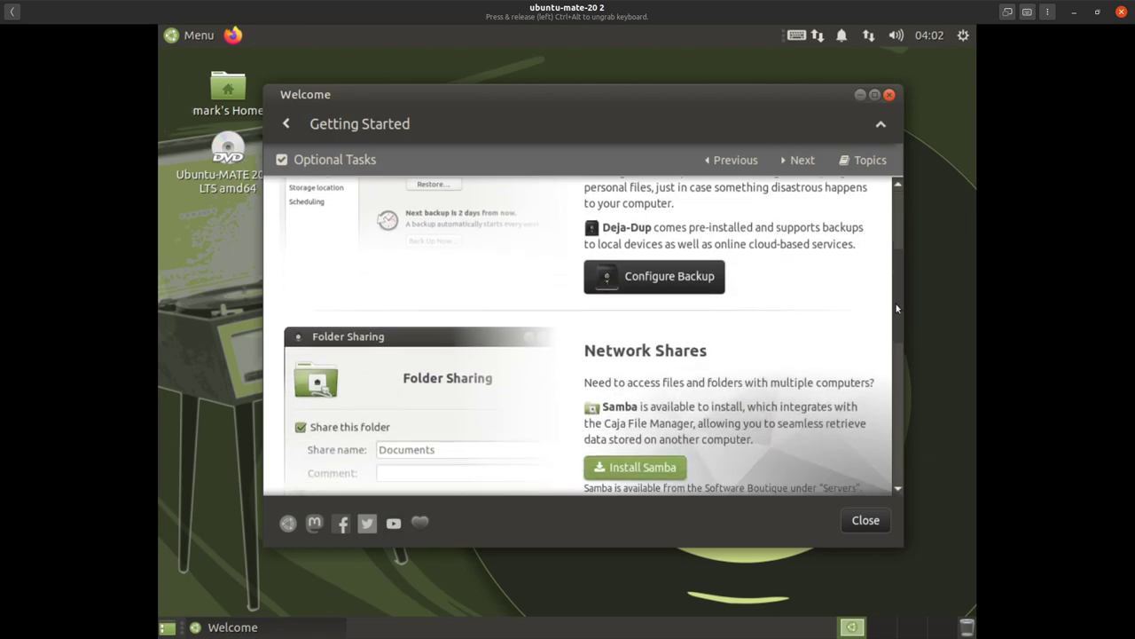
scroll(896, 317, down, 2)
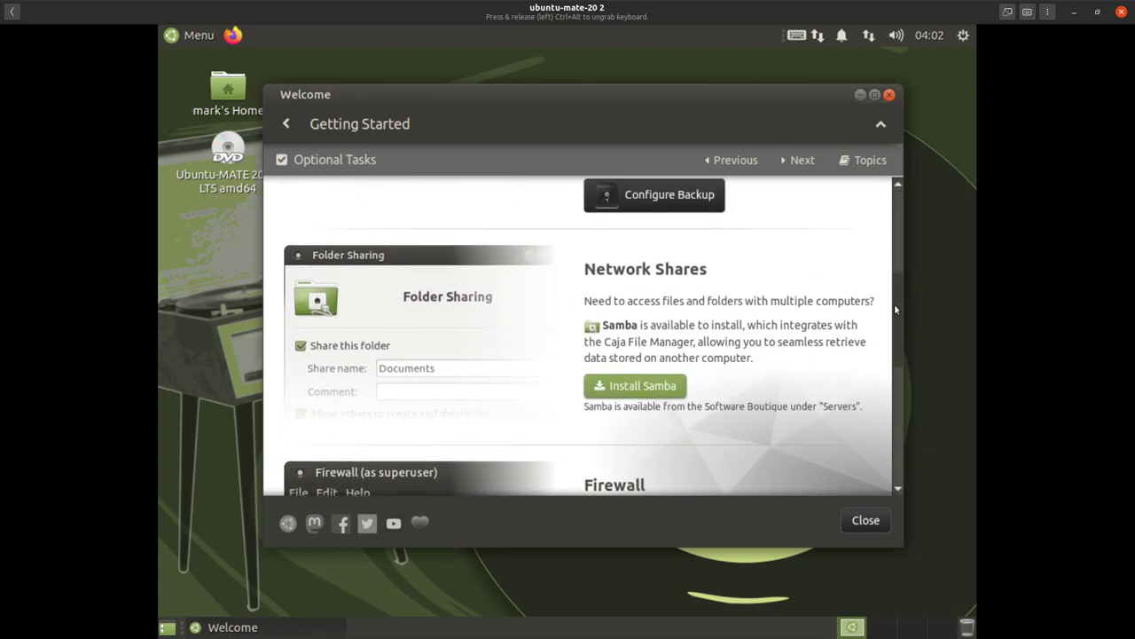
scroll(896, 318, down, 1)
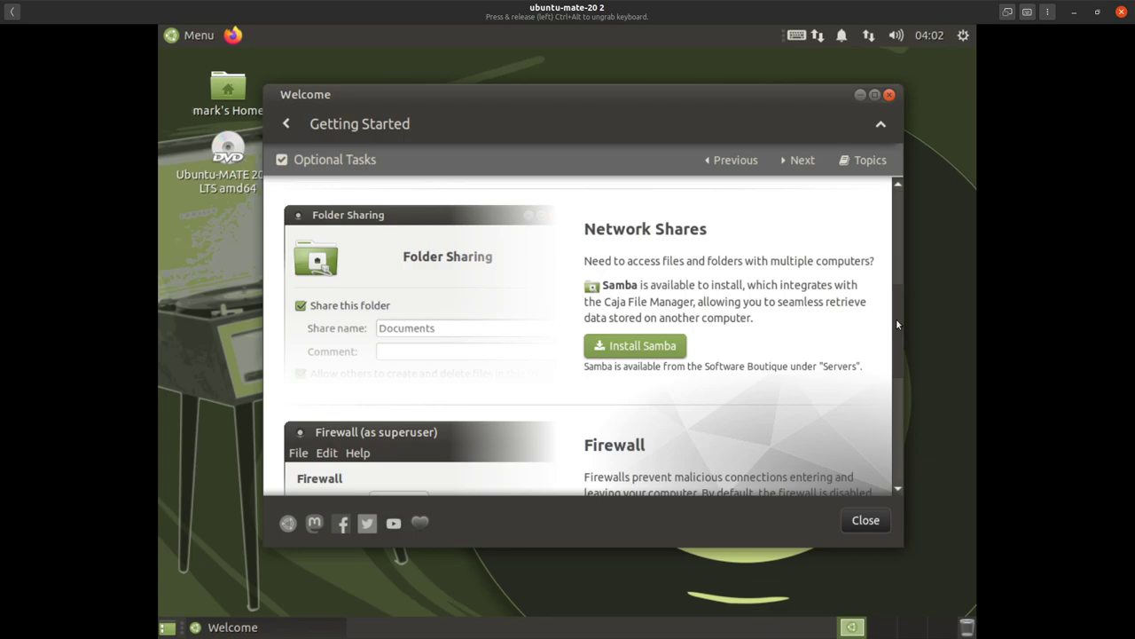
scroll(896, 321, down, 5)
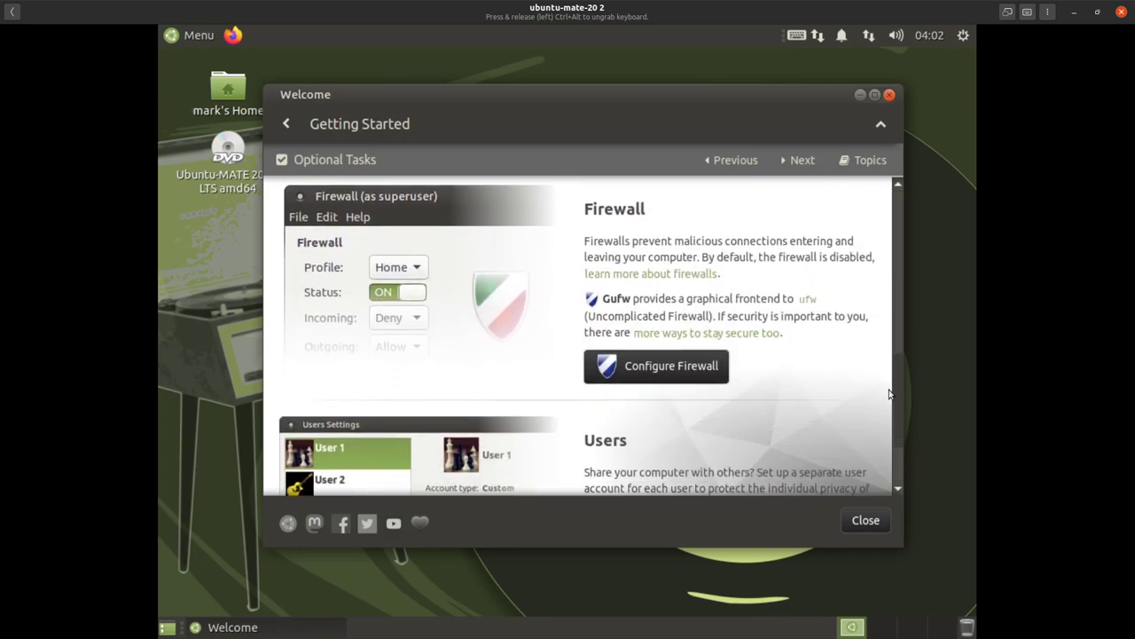
scroll(889, 394, down, 2)
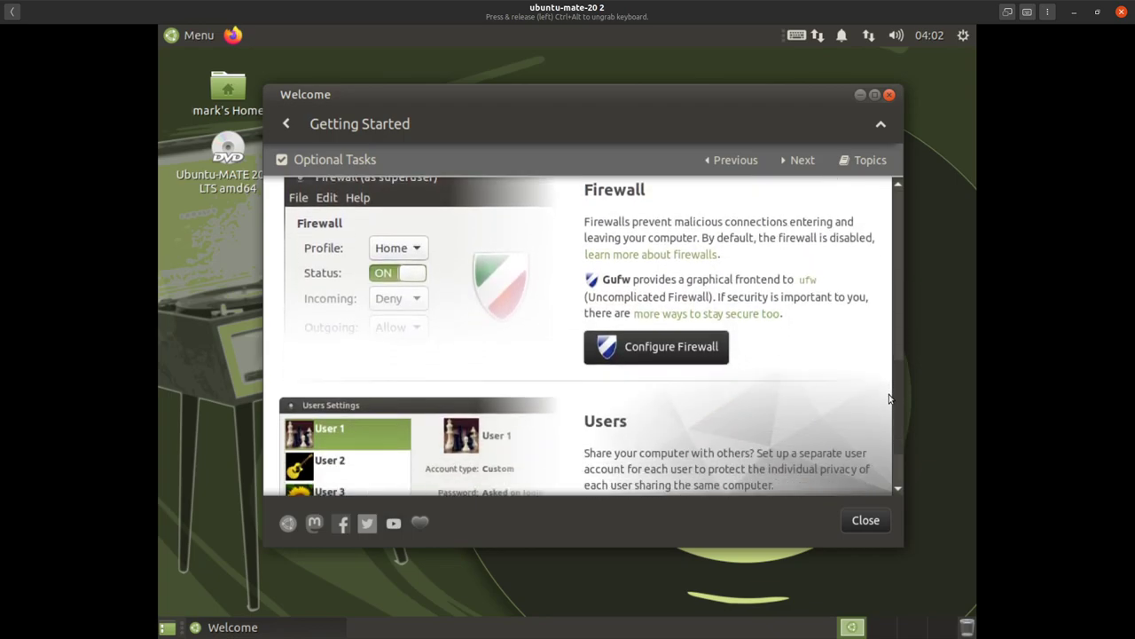
scroll(898, 419, up, 2)
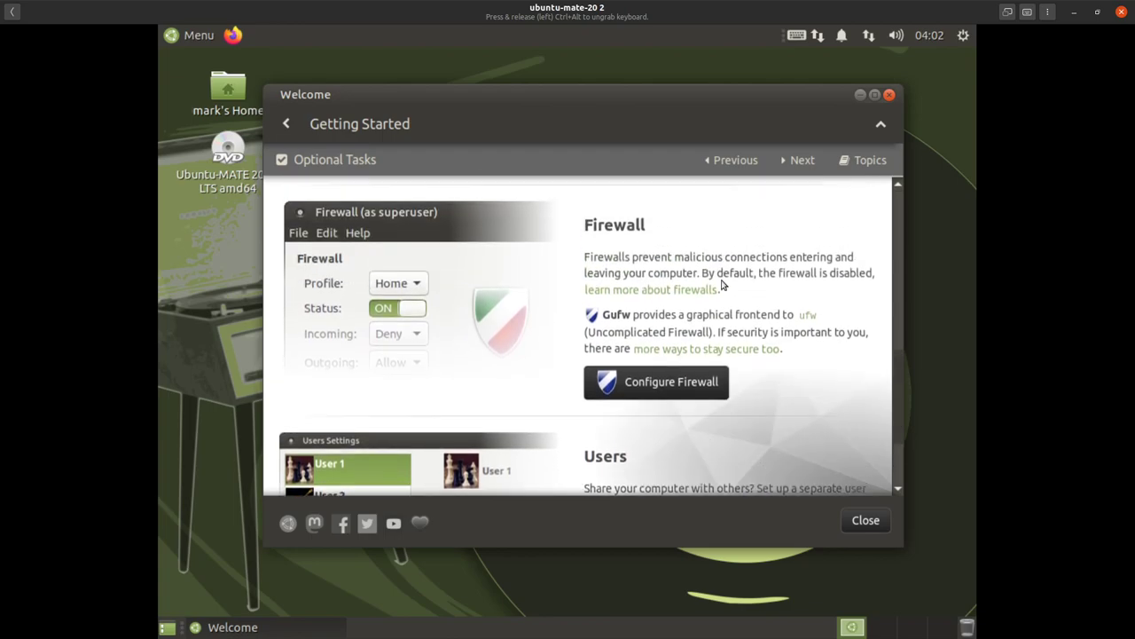
Launch Gufw with the account password and turn on the firewall (Home profile, deny incoming, allow outgoing)
click(693, 384)
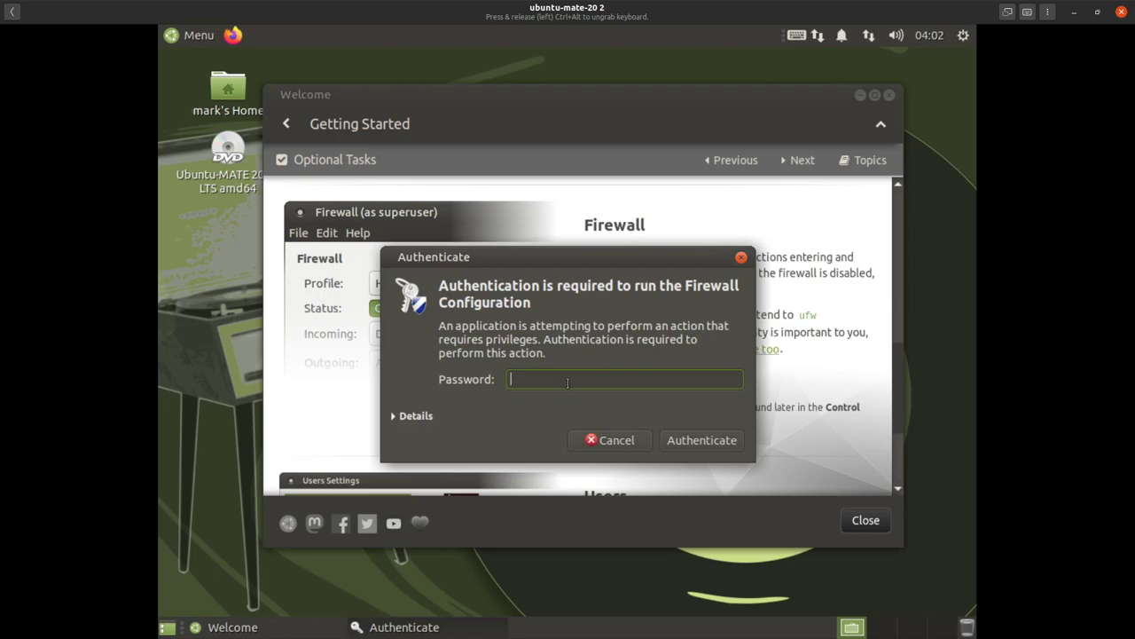
text(m*******)
click(682, 440)
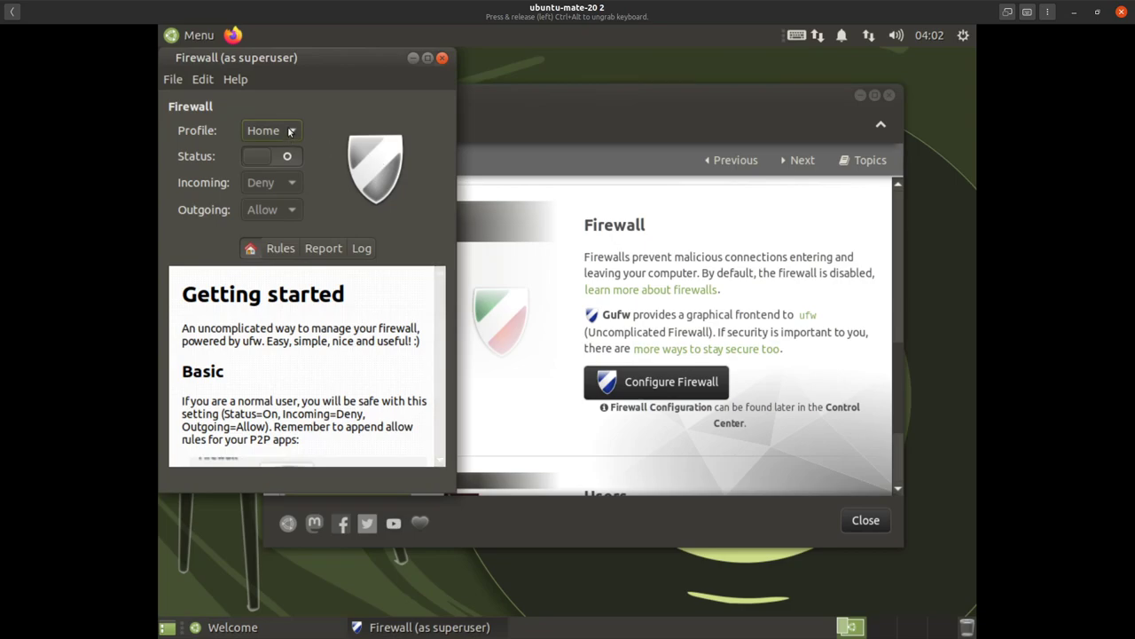
click(288, 155)
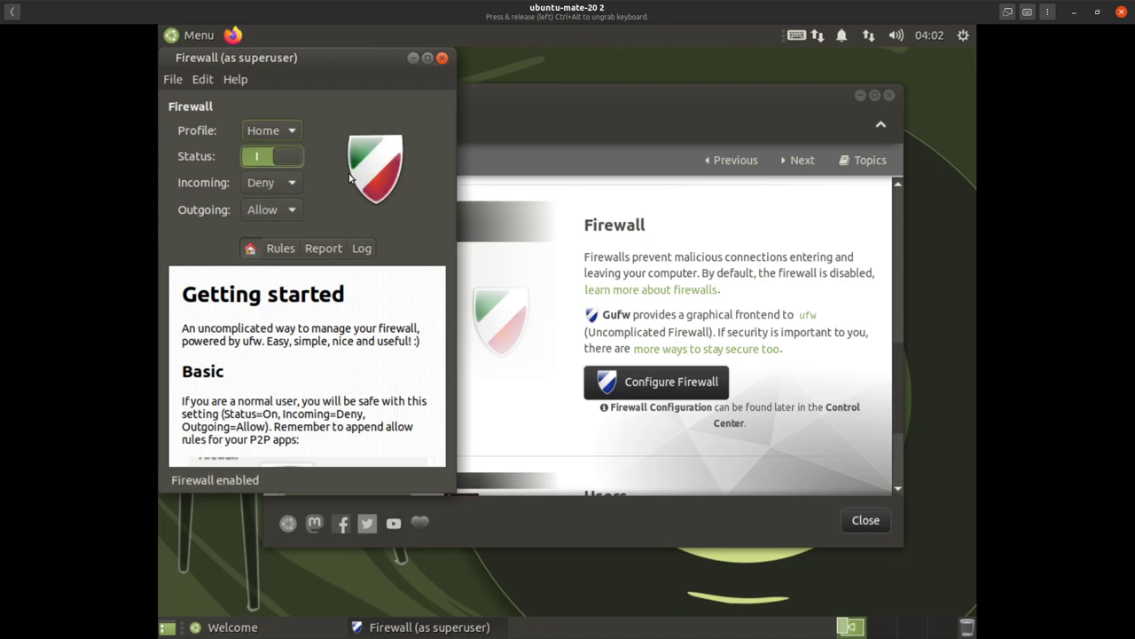
Move the Firewall window to the centre and scroll through its Getting started help pane
drag(353, 60, 665, 71)
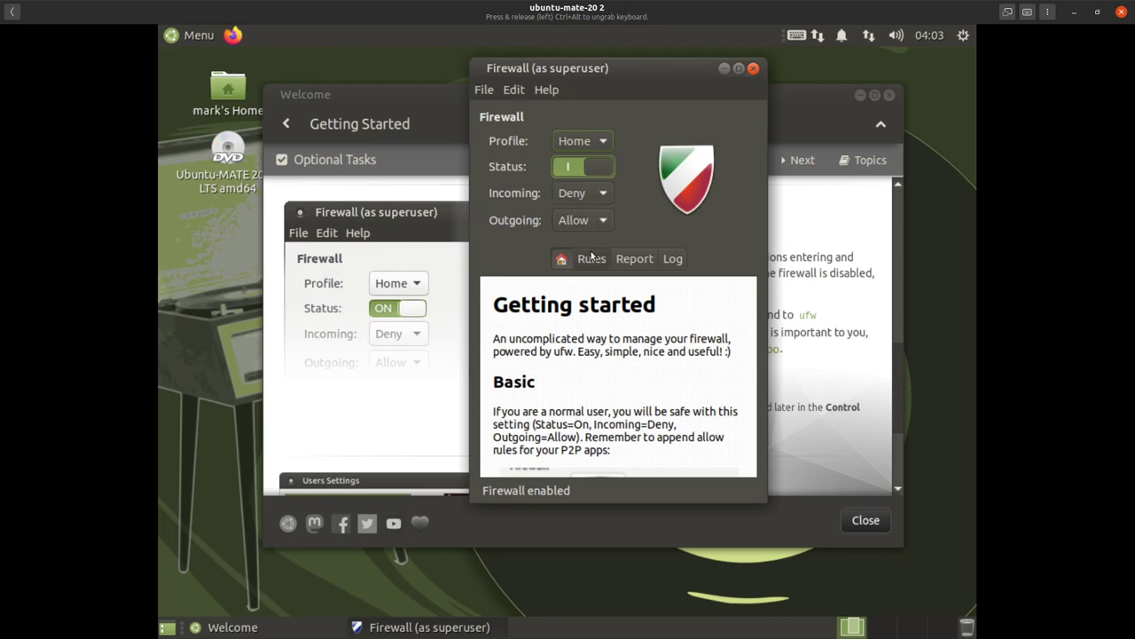
scroll(590, 379, down, 2)
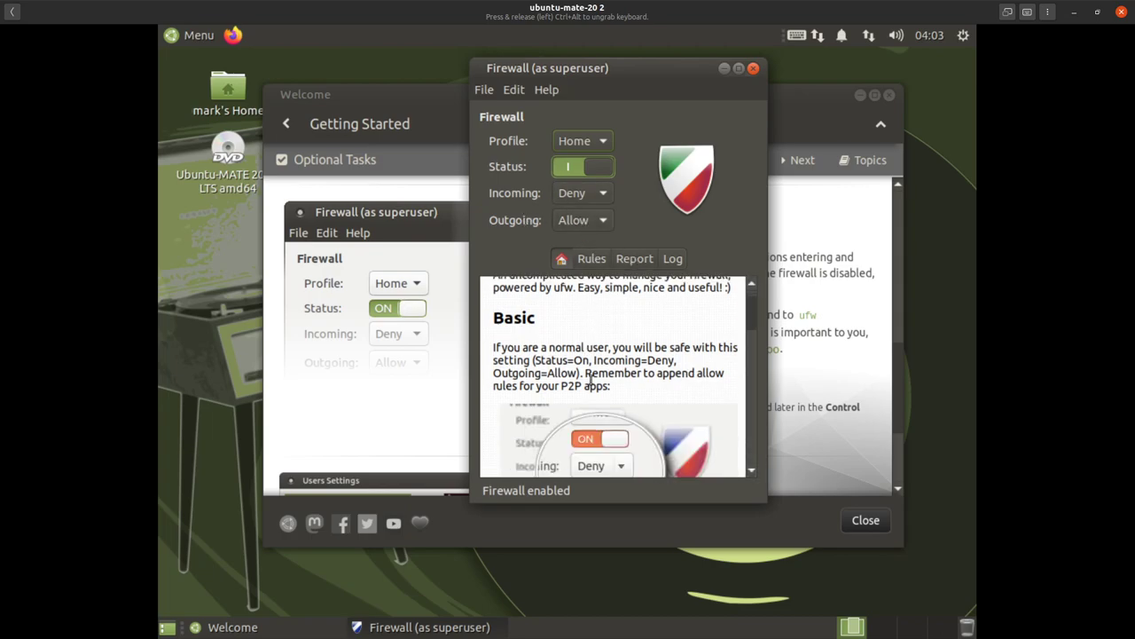
scroll(590, 380, down, 8)
scroll(636, 371, up, 5)
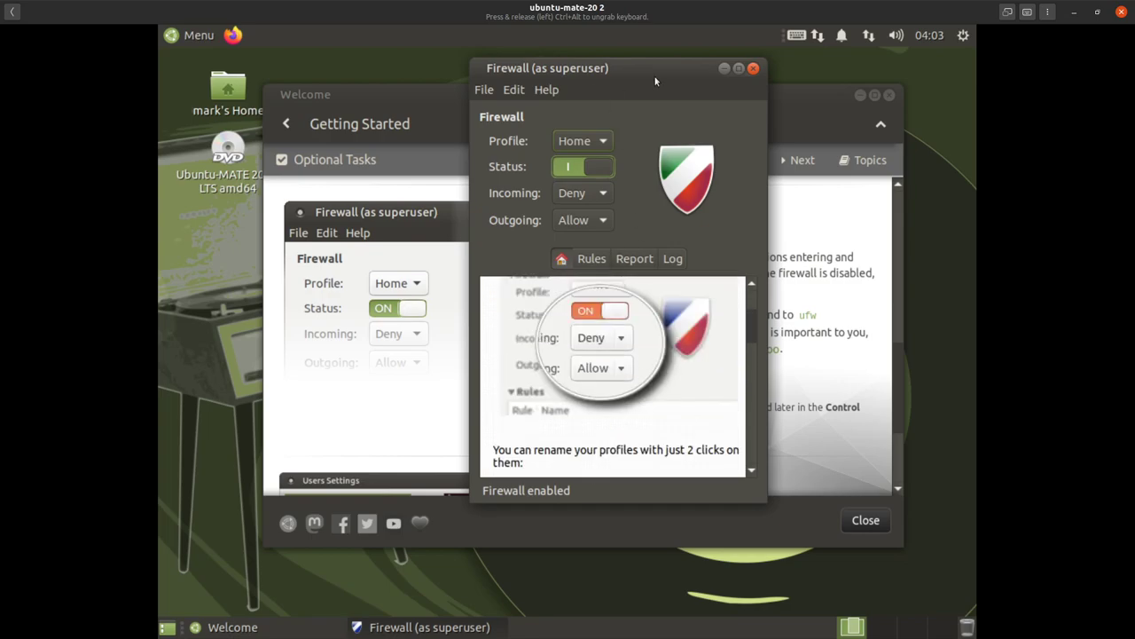
Close the Firewall window and scroll the Welcome page down to its Users section
click(754, 68)
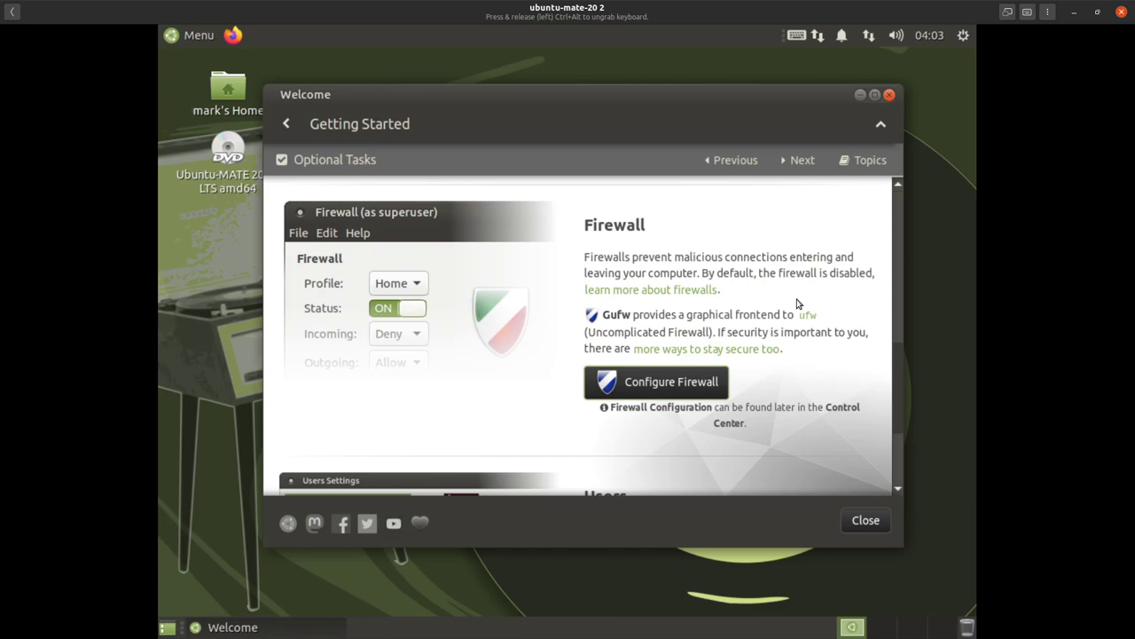
scroll(899, 358, down, 4)
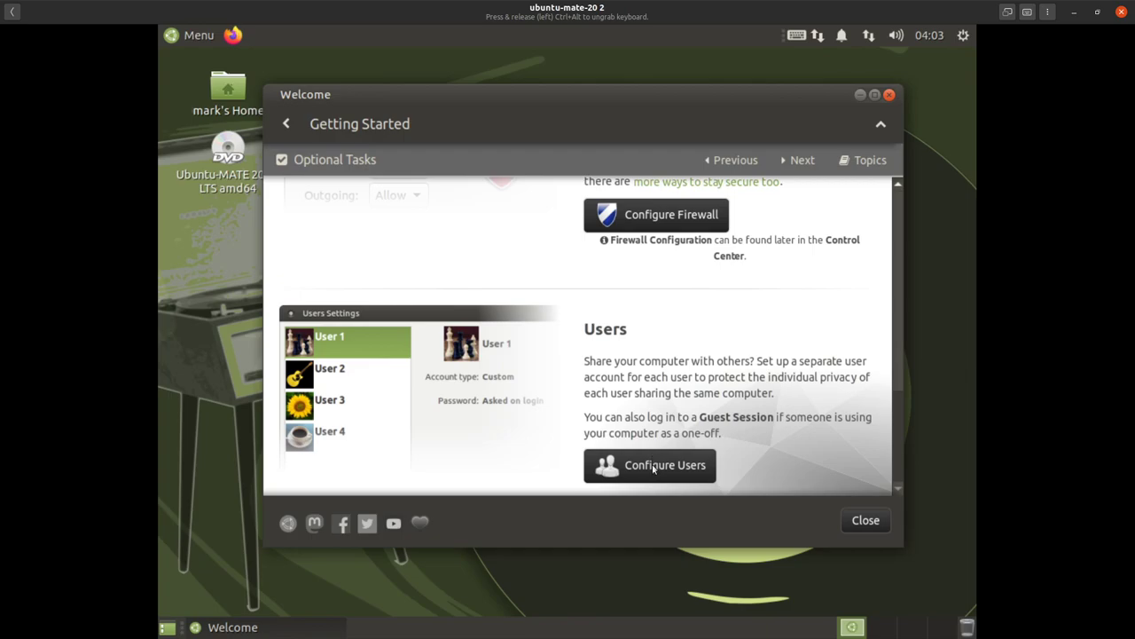
In Configure Users, authenticate as administrator and add a new user named joe
click(656, 467)
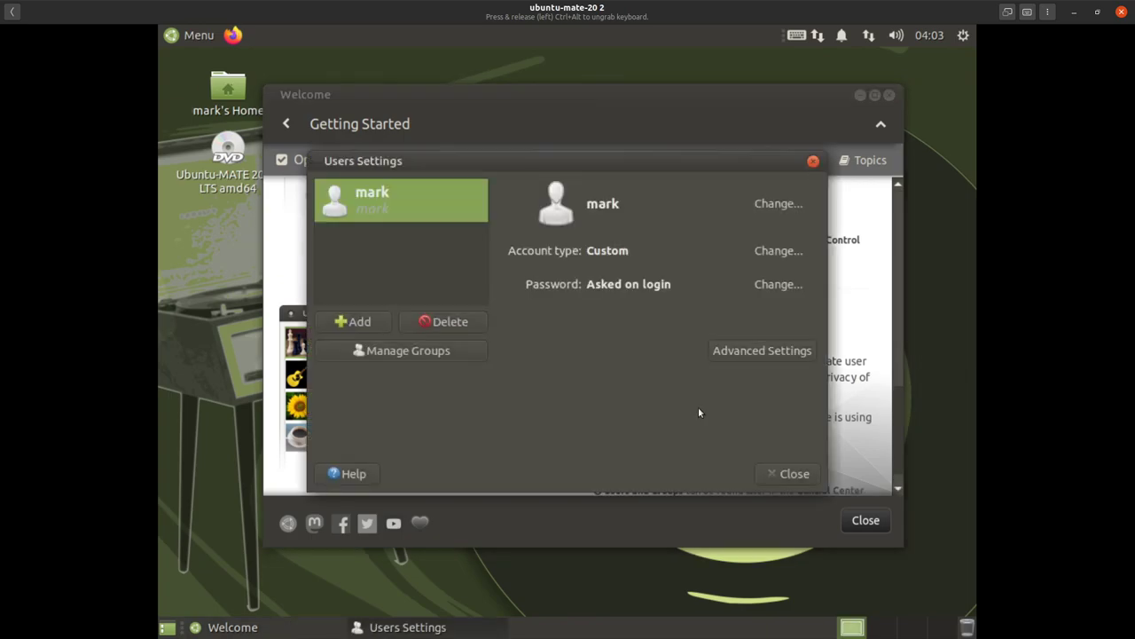
click(354, 322)
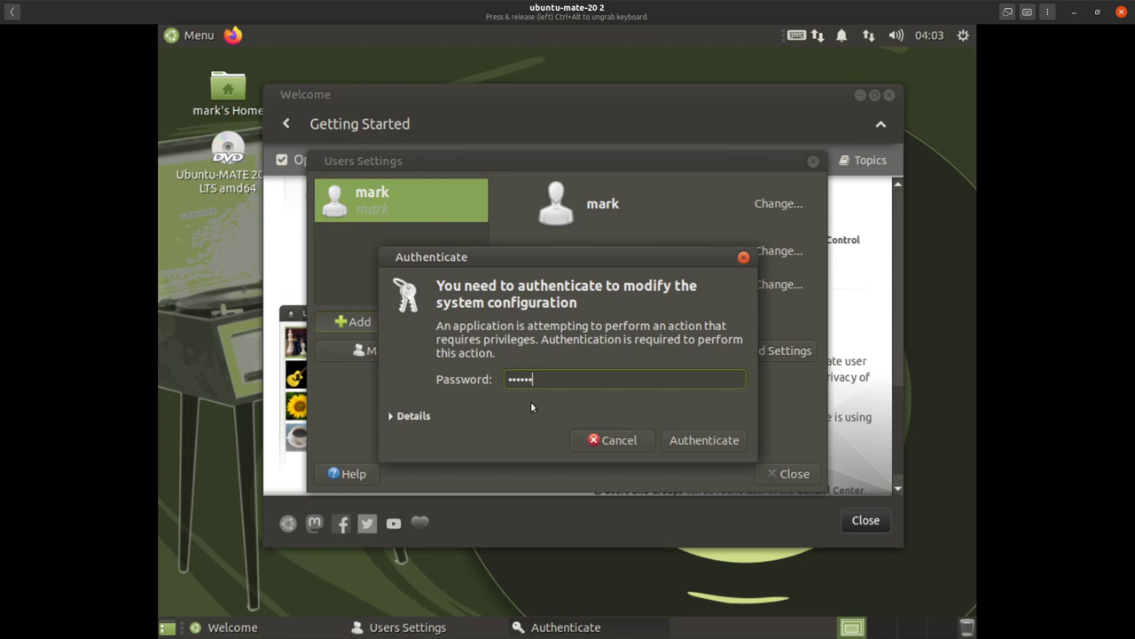
key(Return)
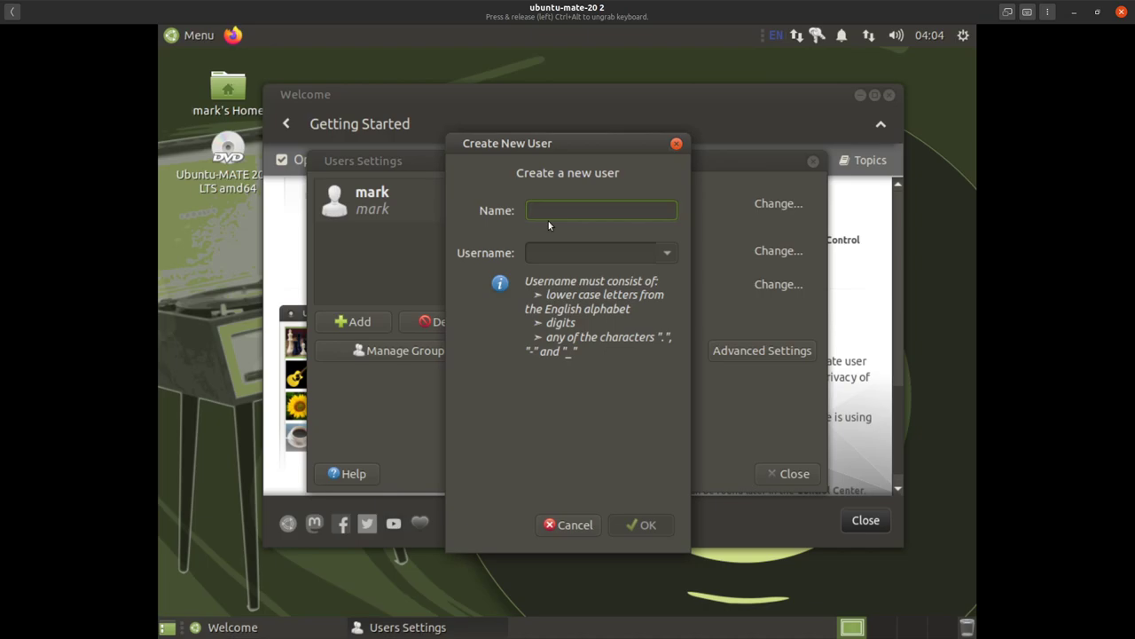
text(joe)
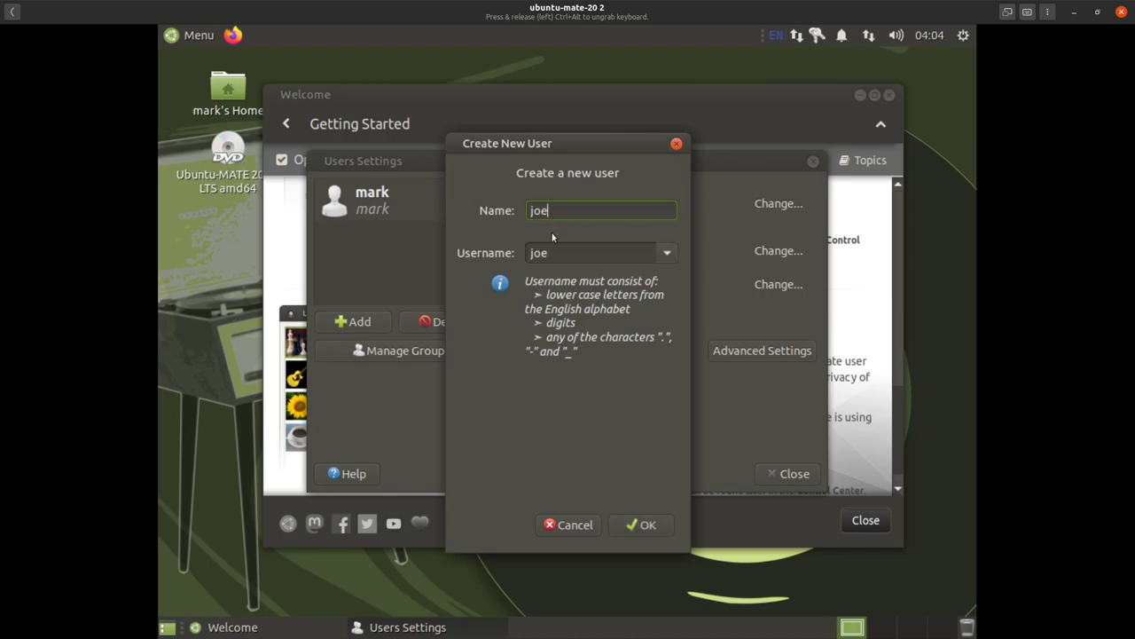
click(647, 524)
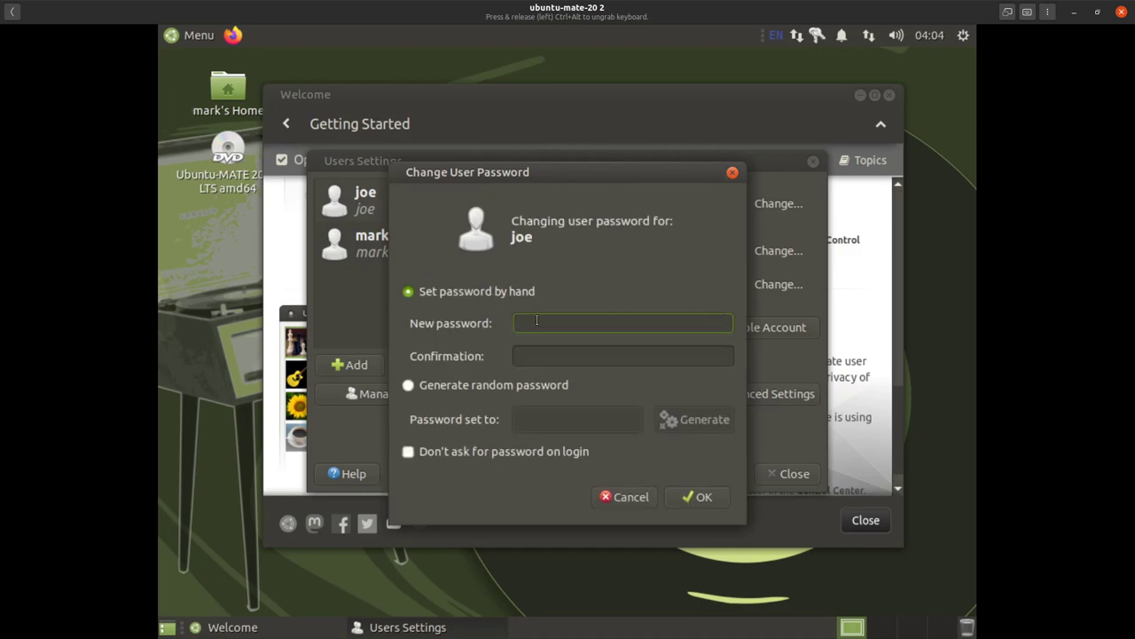
Set joe's password by hand, enter and confirm it, and accept it
text(•••••••)
click(539, 356)
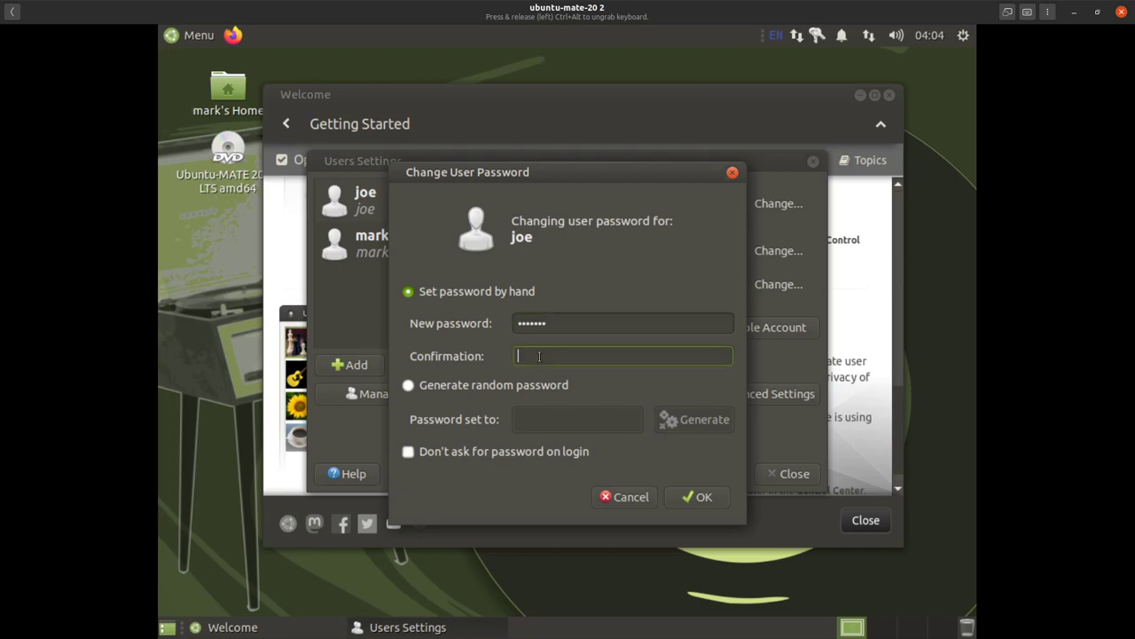
text(•••••••)
click(408, 390)
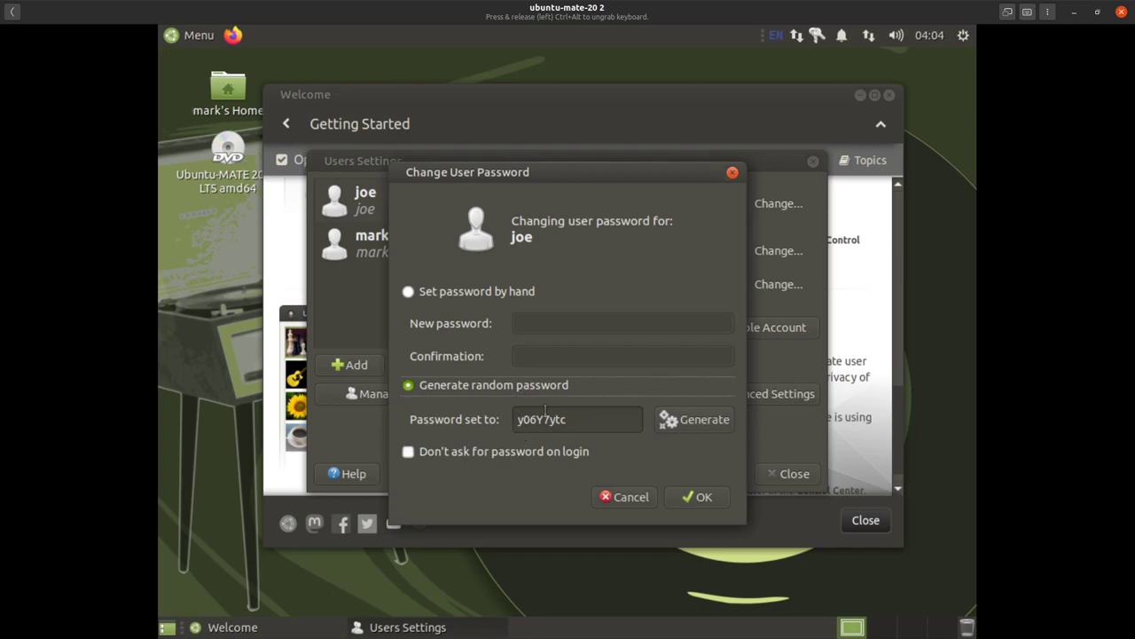
click(412, 292)
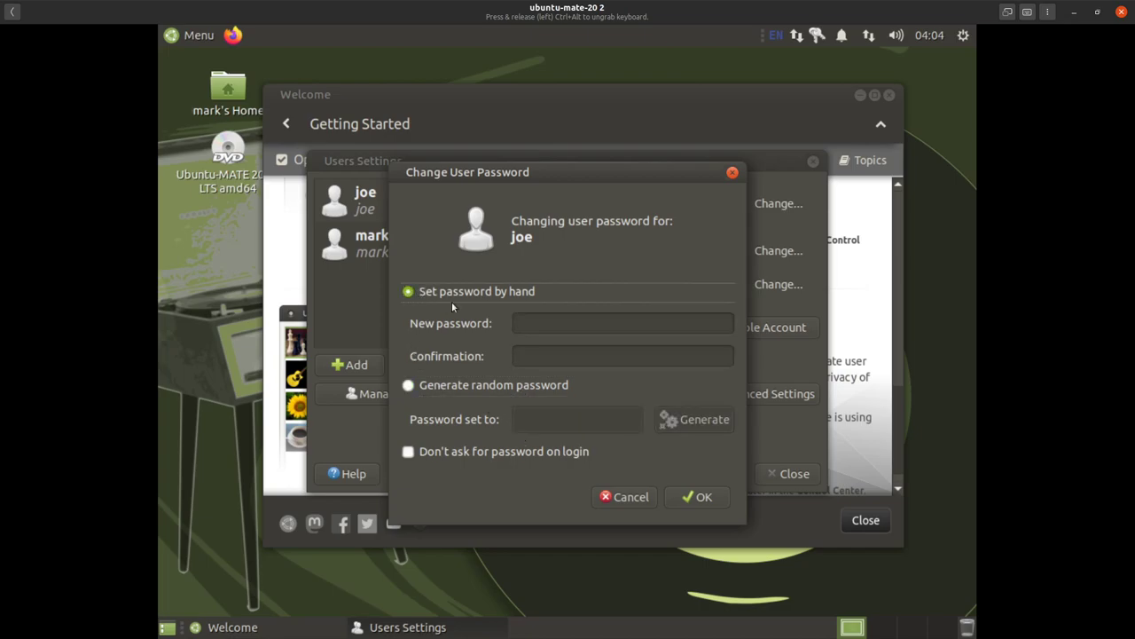
click(546, 321)
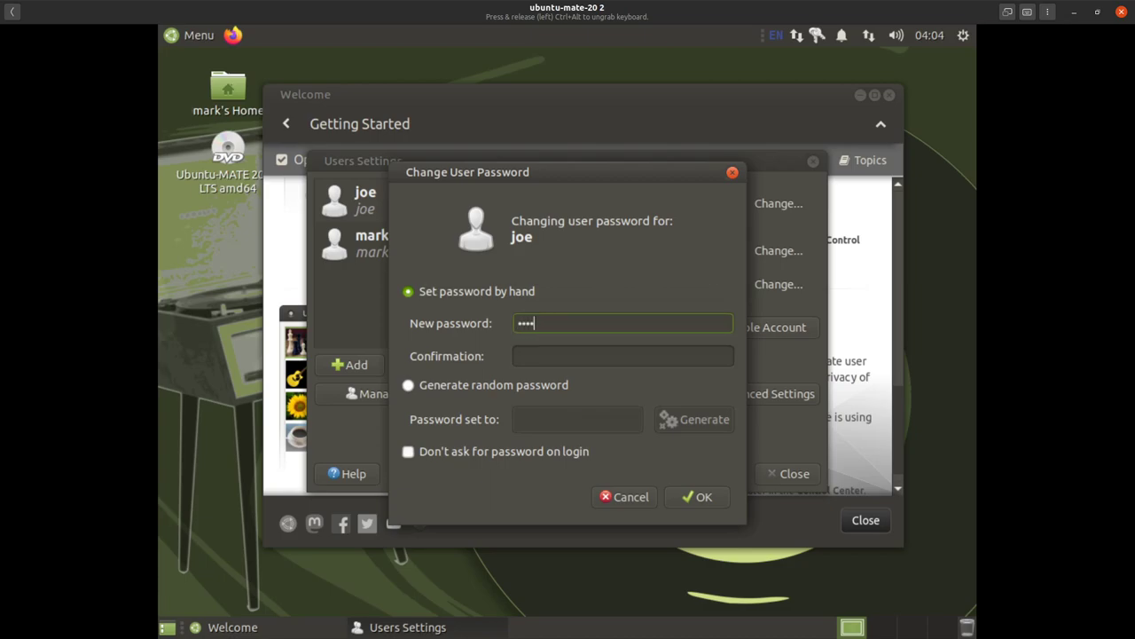
click(532, 357)
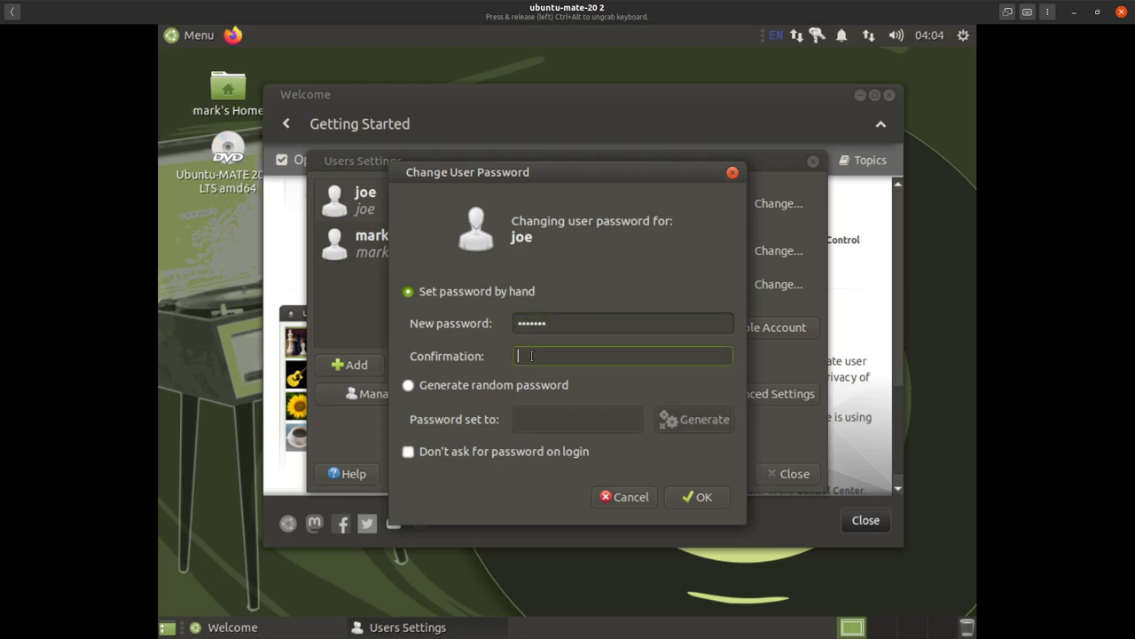
click(701, 501)
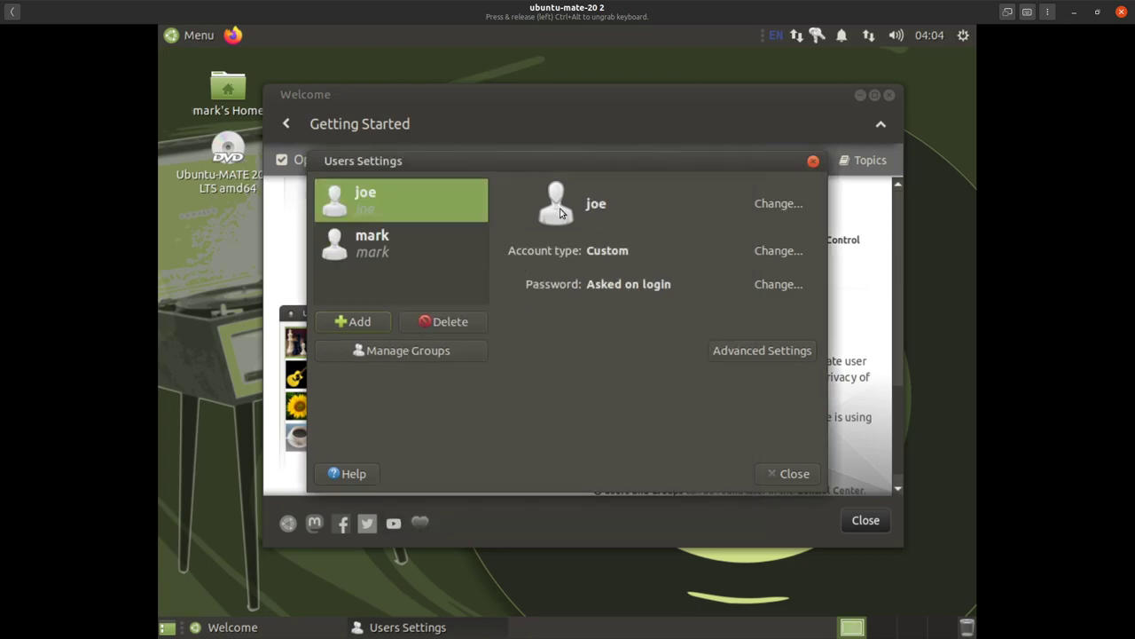
click(788, 207)
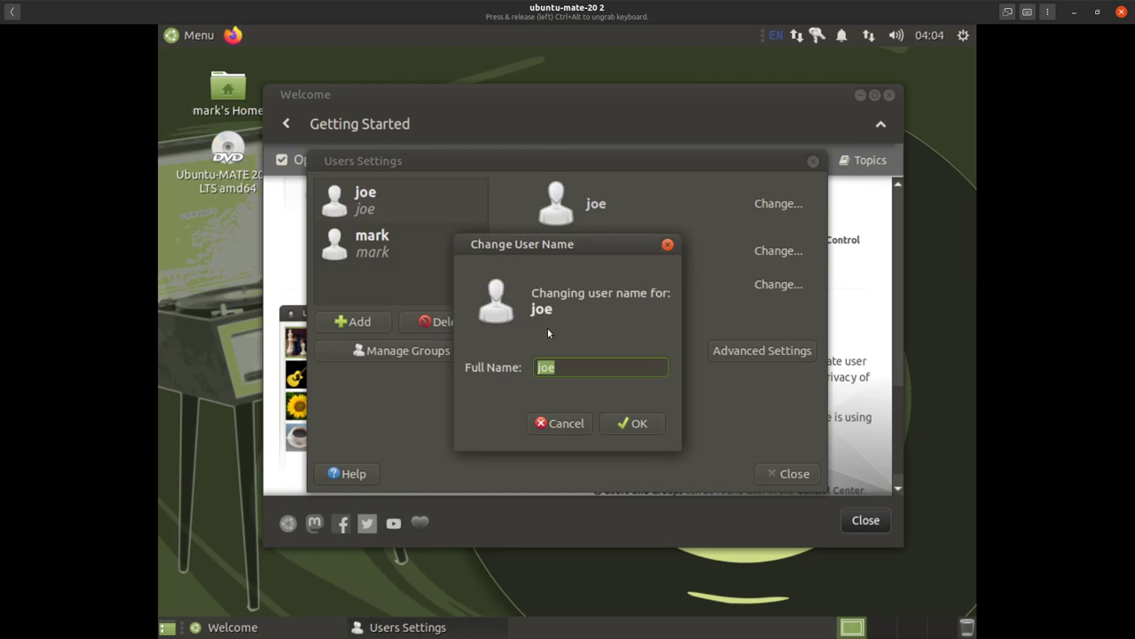
click(566, 425)
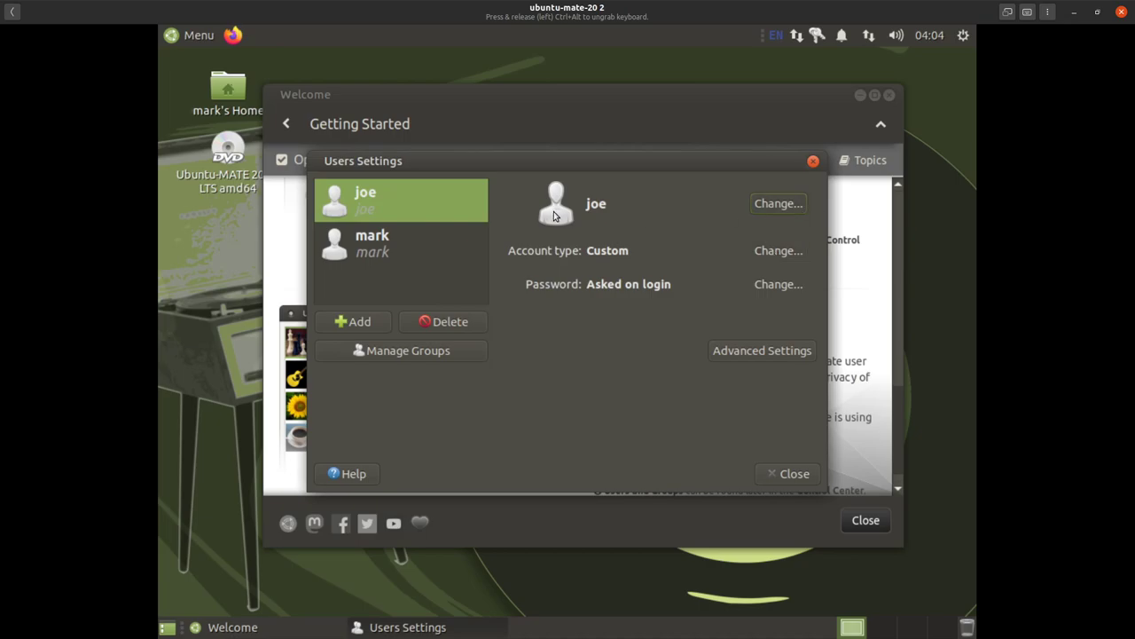
click(770, 204)
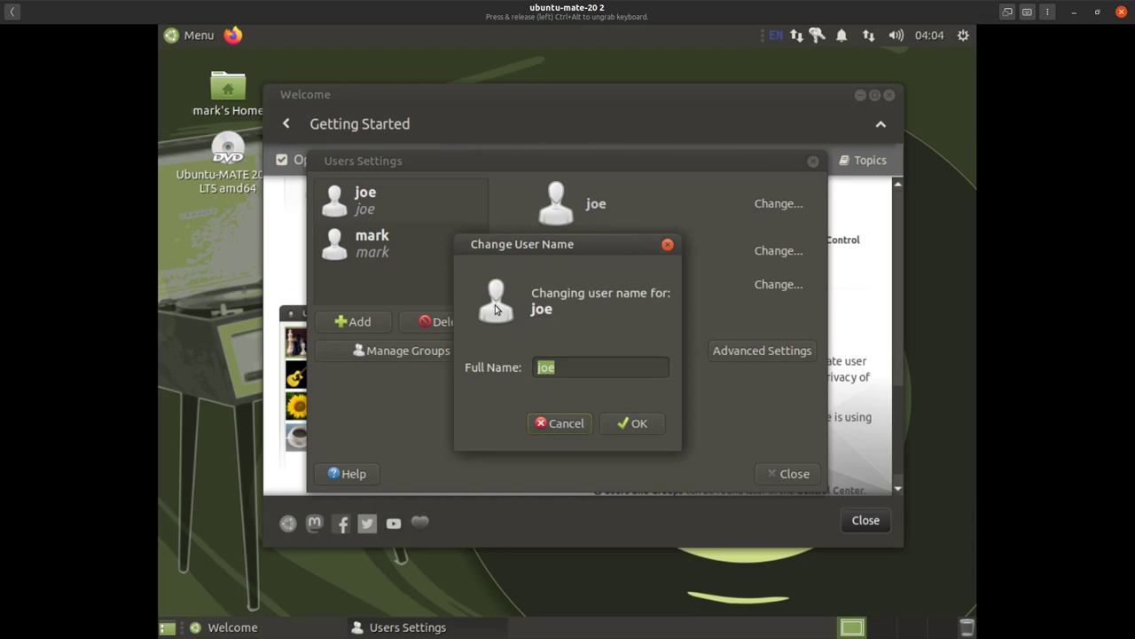
click(565, 424)
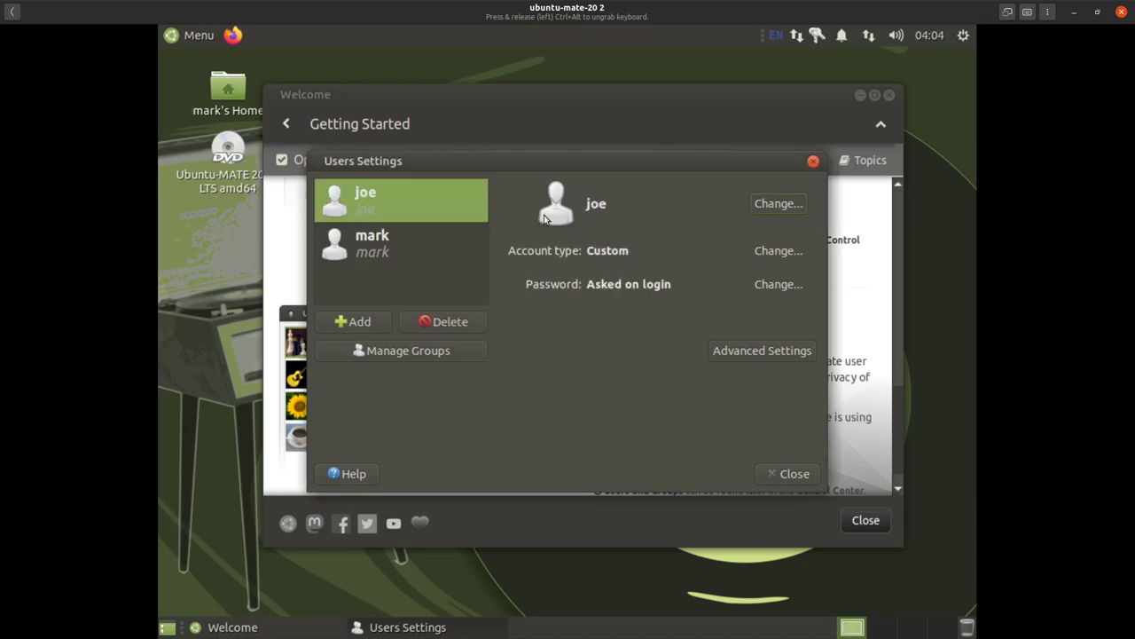
Close Users Settings and advance the Welcome tour to the Control Center Customisation page
click(783, 479)
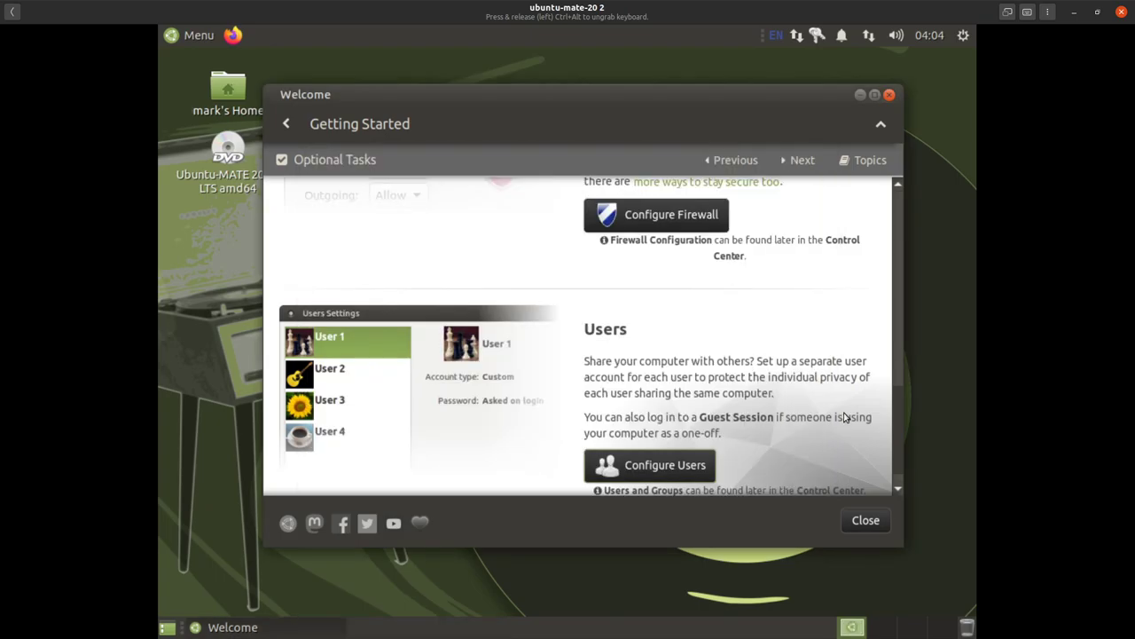
scroll(788, 417, down, 1)
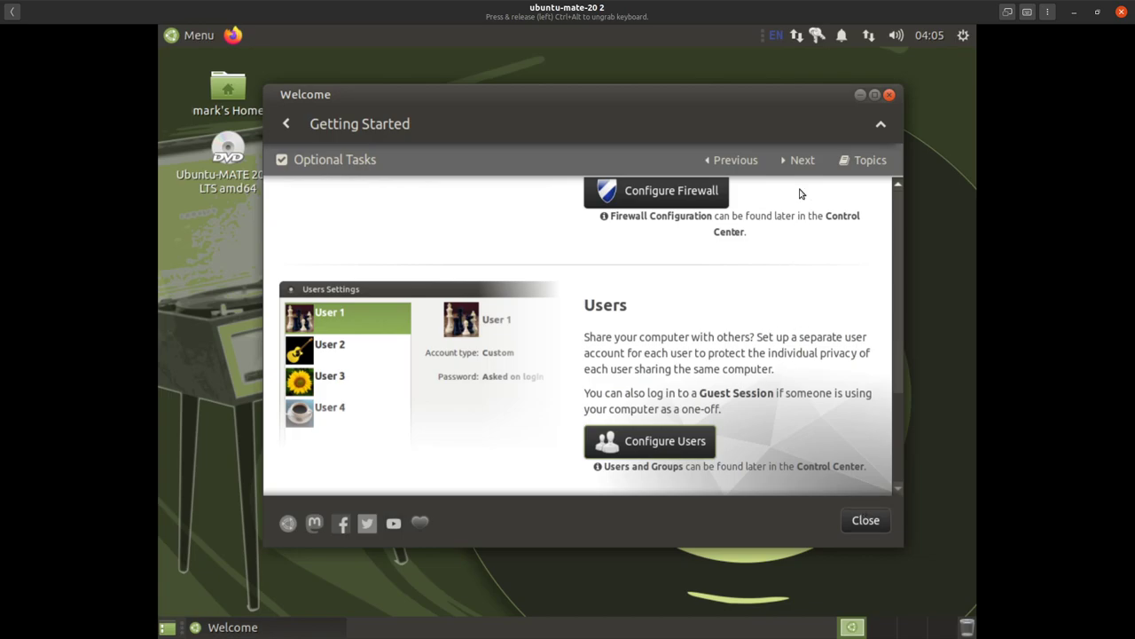
click(800, 161)
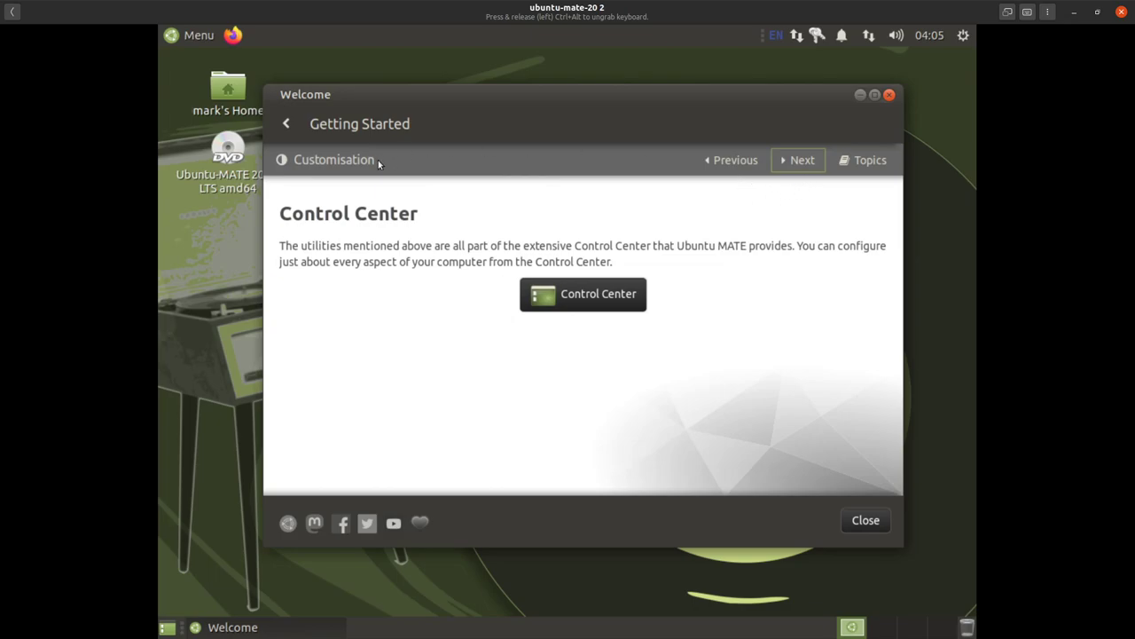
Open the Control Centre and browse its Hardware, Internet and Network, Look and Feel and Personal groups
click(609, 304)
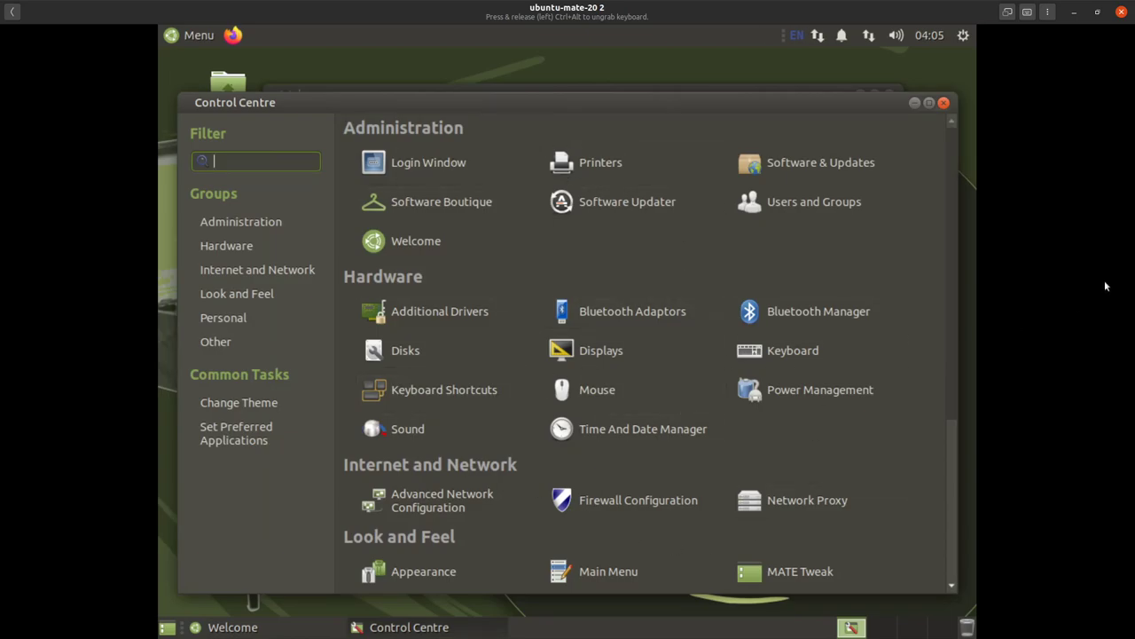
scroll(950, 431, down, 5)
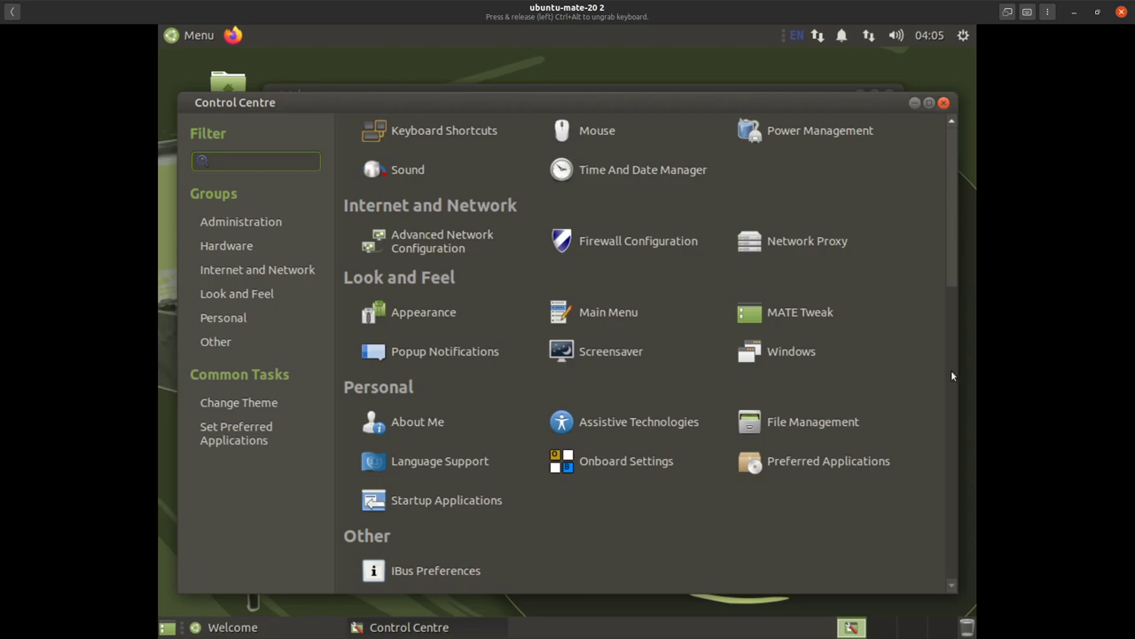
drag(951, 370, 973, 71)
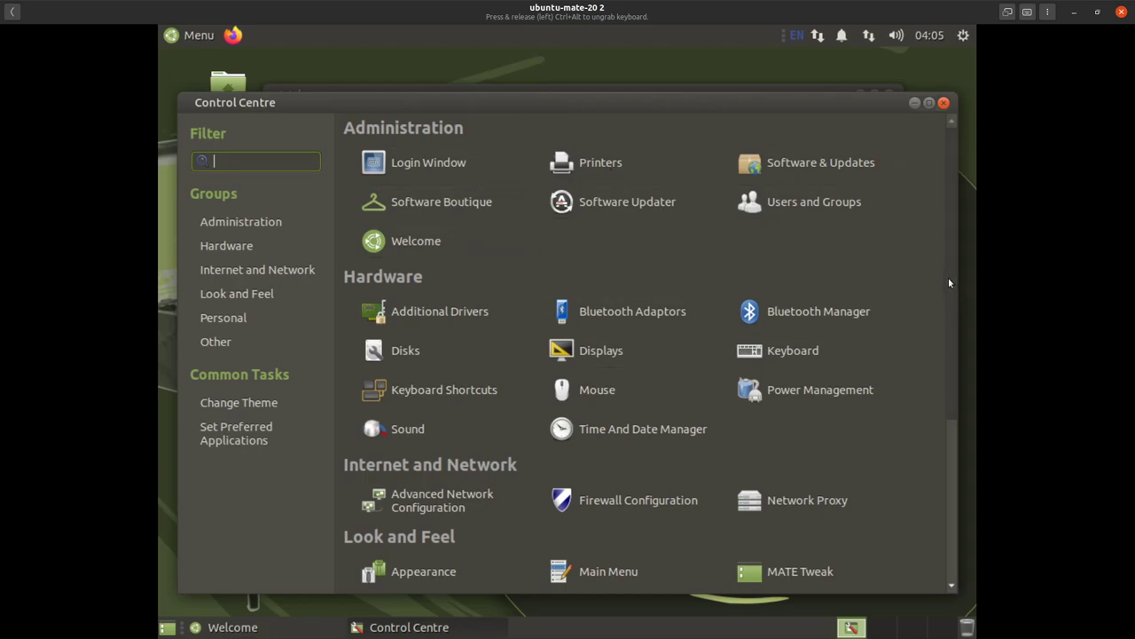
scroll(946, 306, down, 1)
scroll(946, 307, down, 5)
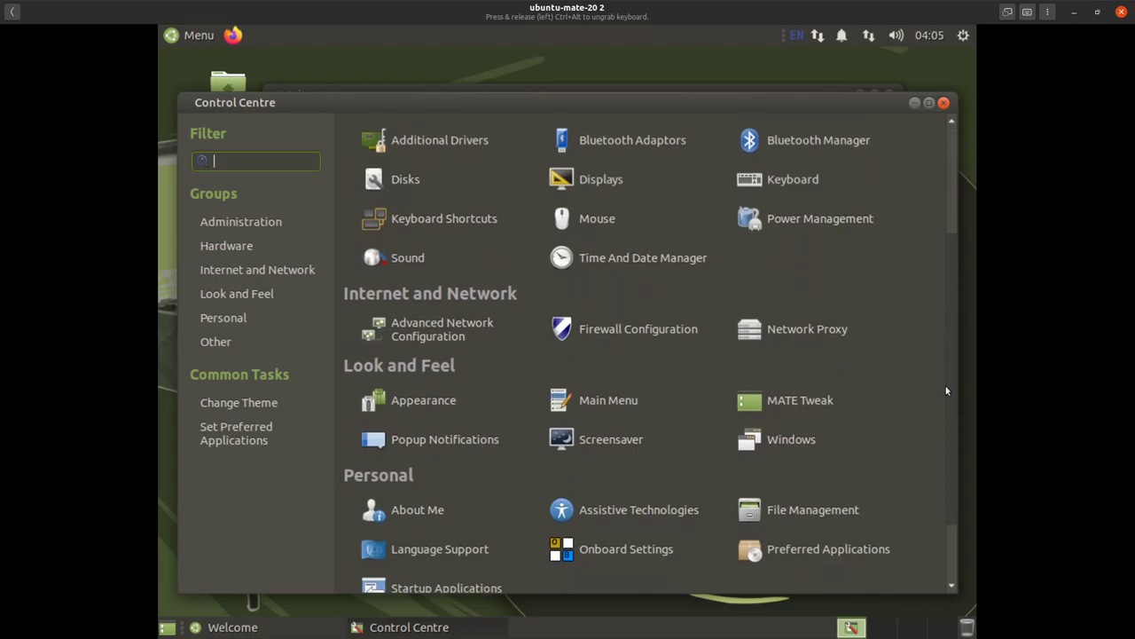
scroll(943, 429, up, 1)
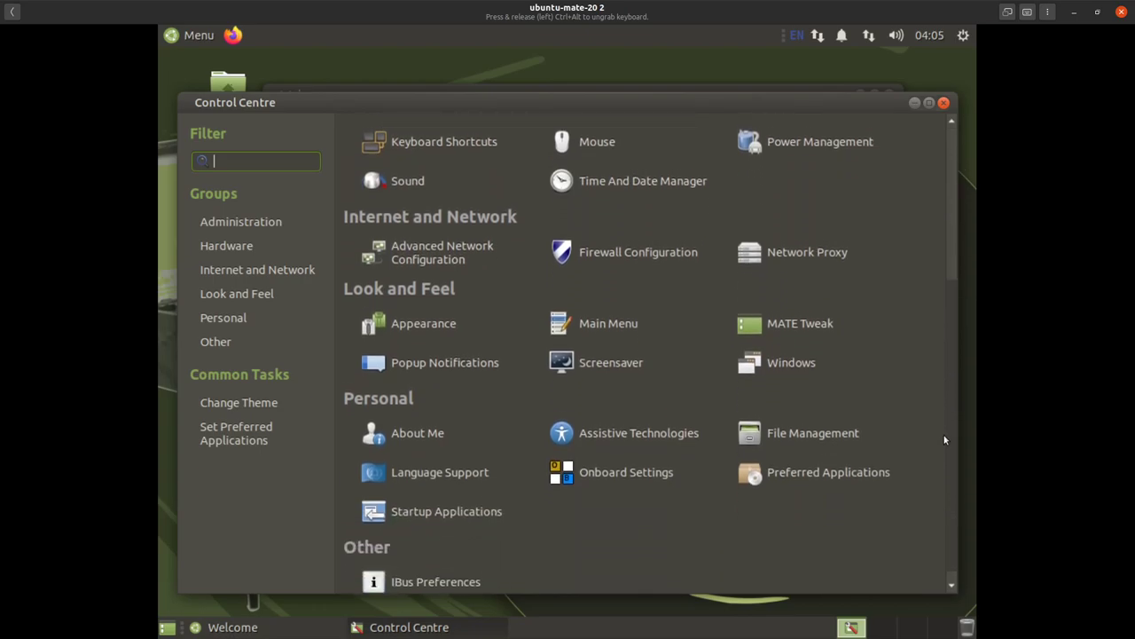
scroll(944, 434, down, 1)
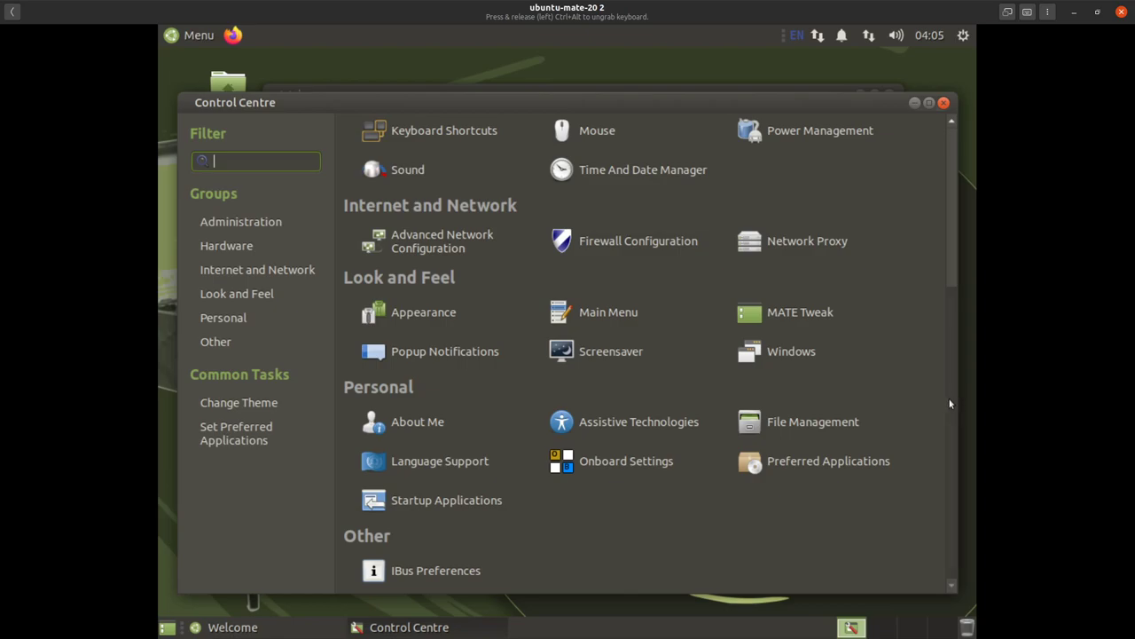
scroll(946, 381, up, 4)
scroll(945, 319, down, 1)
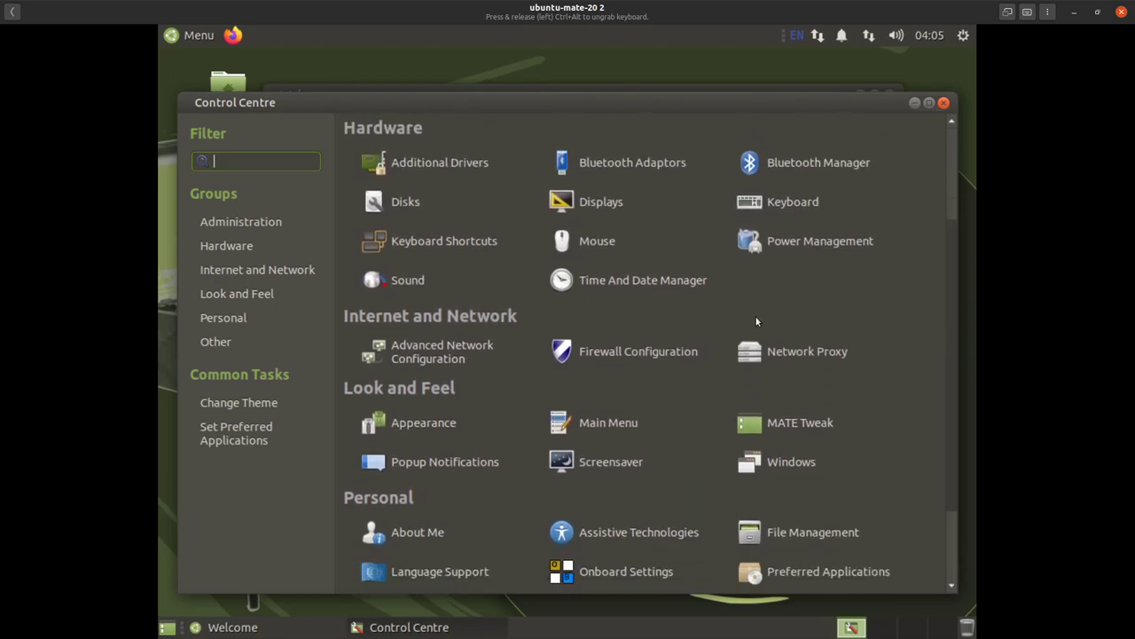
In MATE Tweak, enable the Computer and Rubbish desktop icons, then go to the Panel page
click(815, 422)
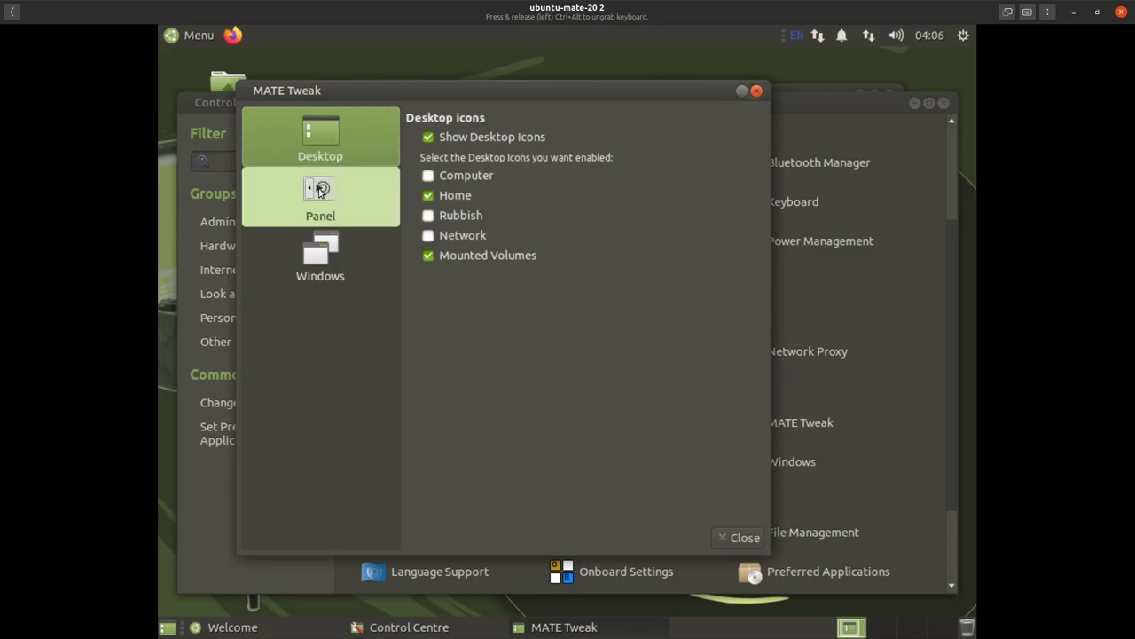
click(320, 190)
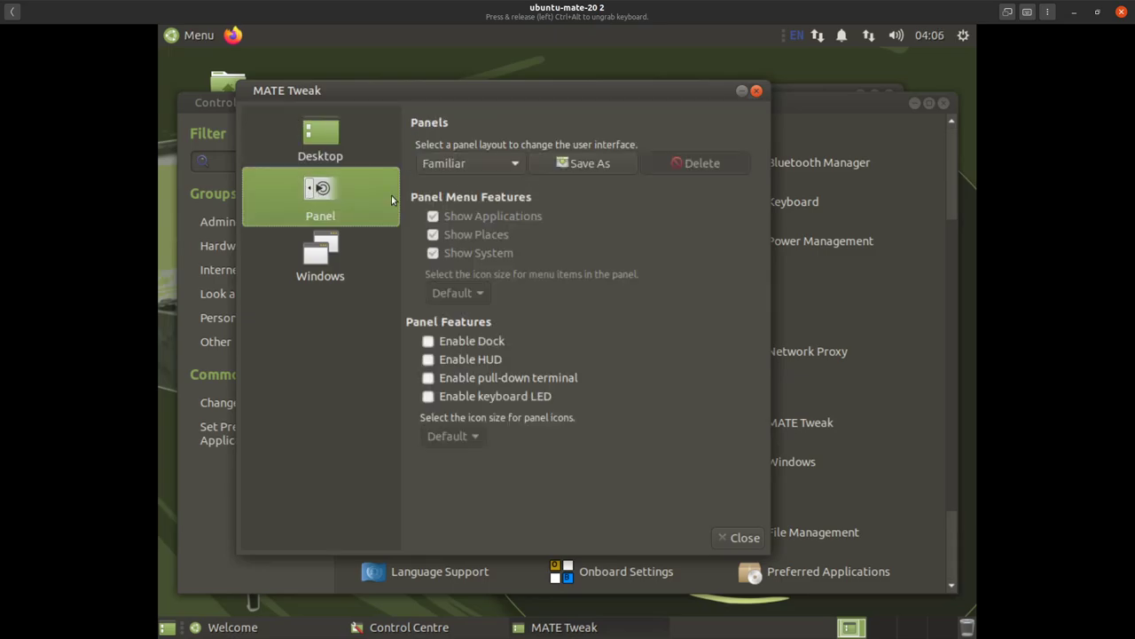
click(395, 158)
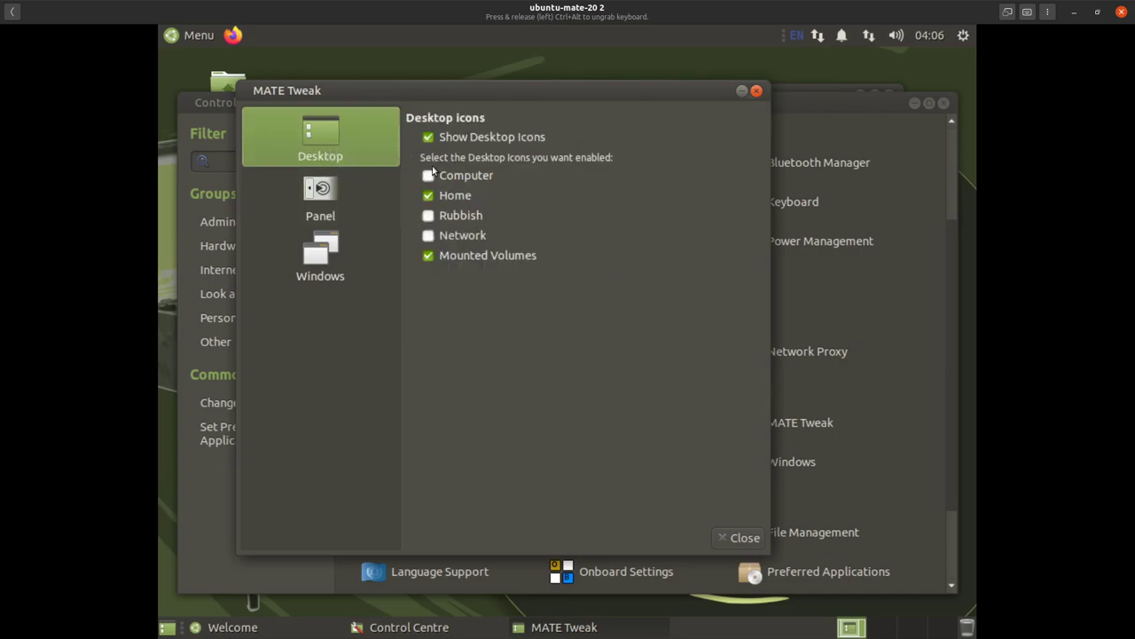
click(430, 175)
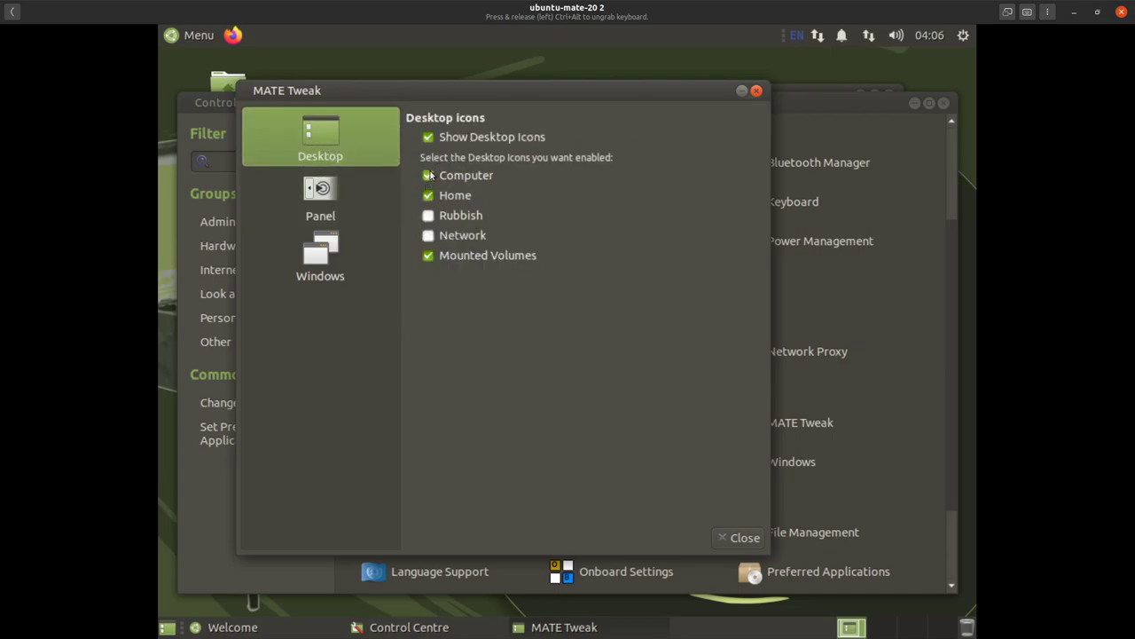
click(428, 216)
click(428, 235)
click(428, 235)
click(321, 197)
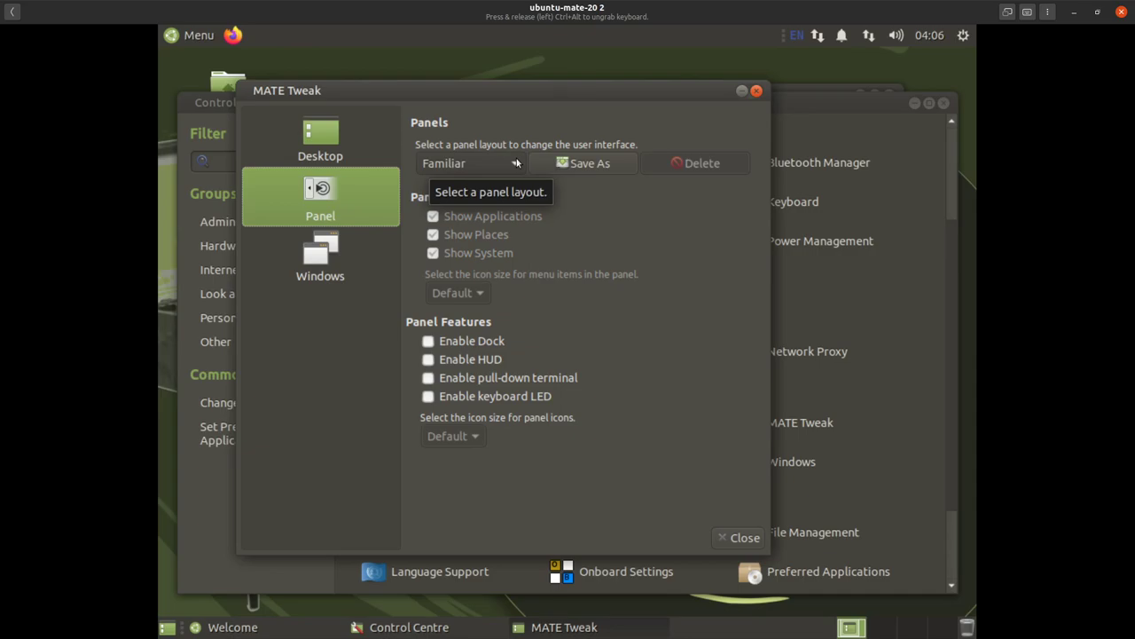
Apply the Cupertino panel layout, confirm the replacement, and close MATE Tweak and the Control Centre
click(517, 163)
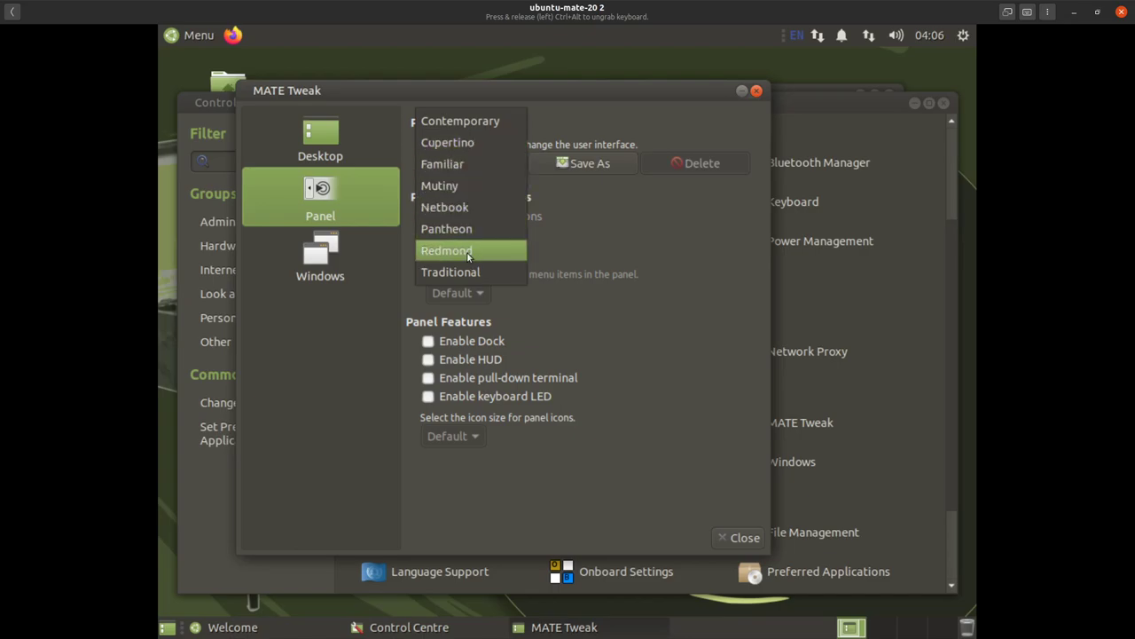
click(481, 143)
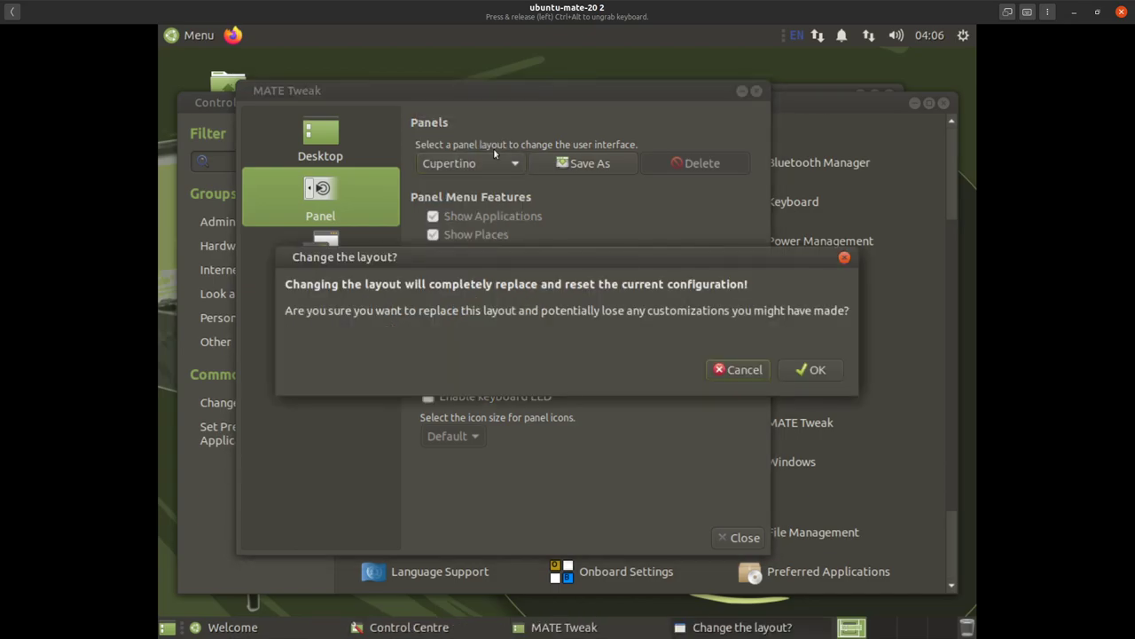
click(818, 373)
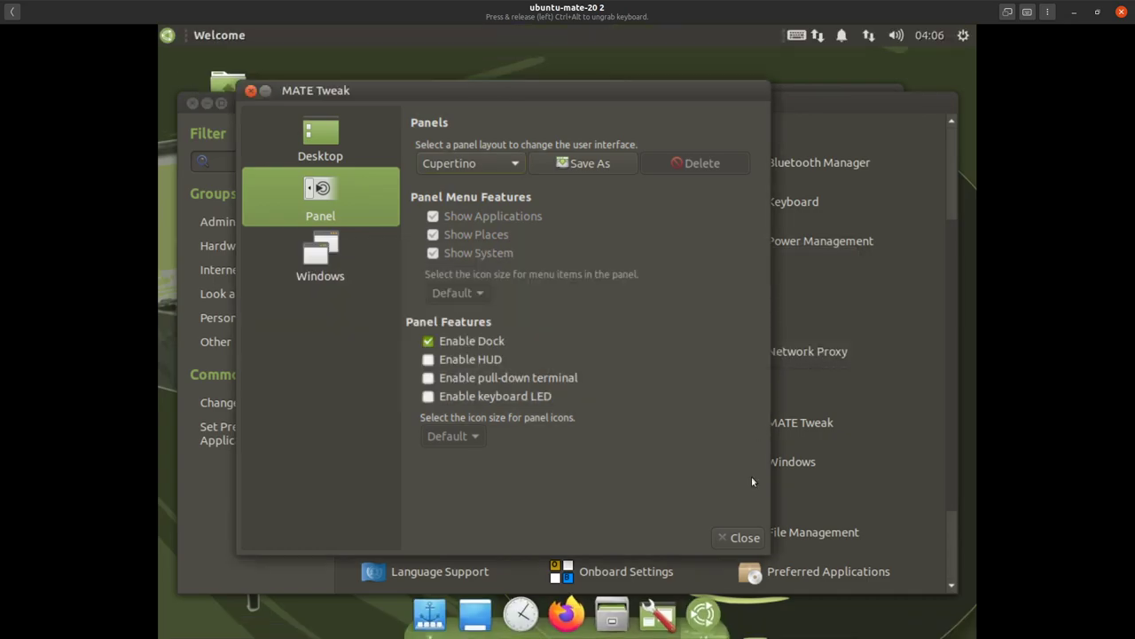
click(739, 537)
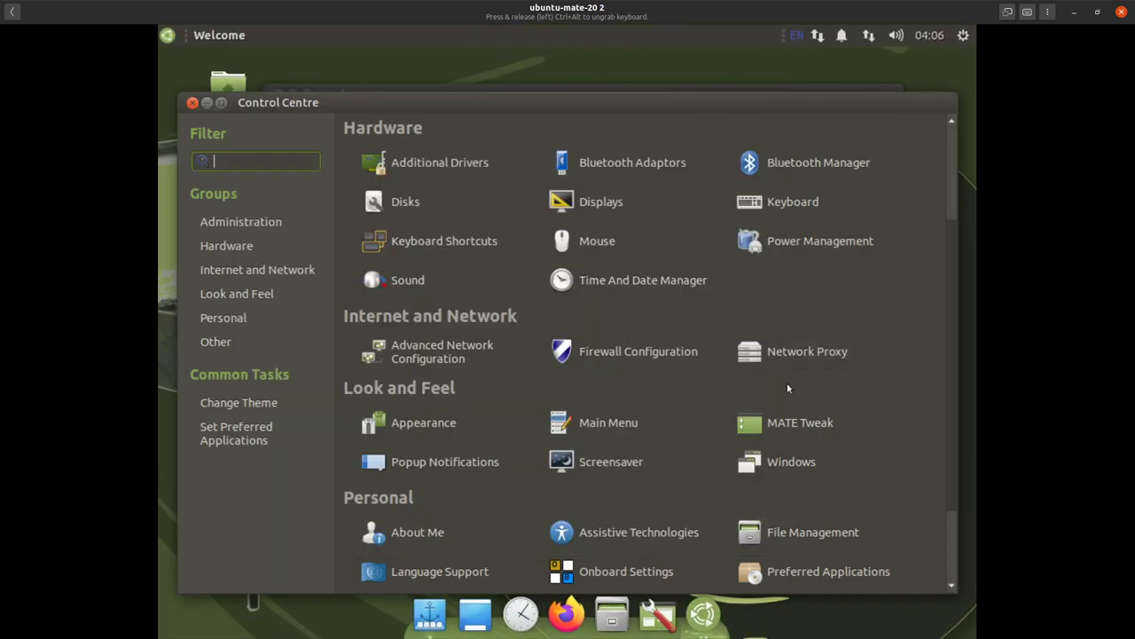
click(193, 102)
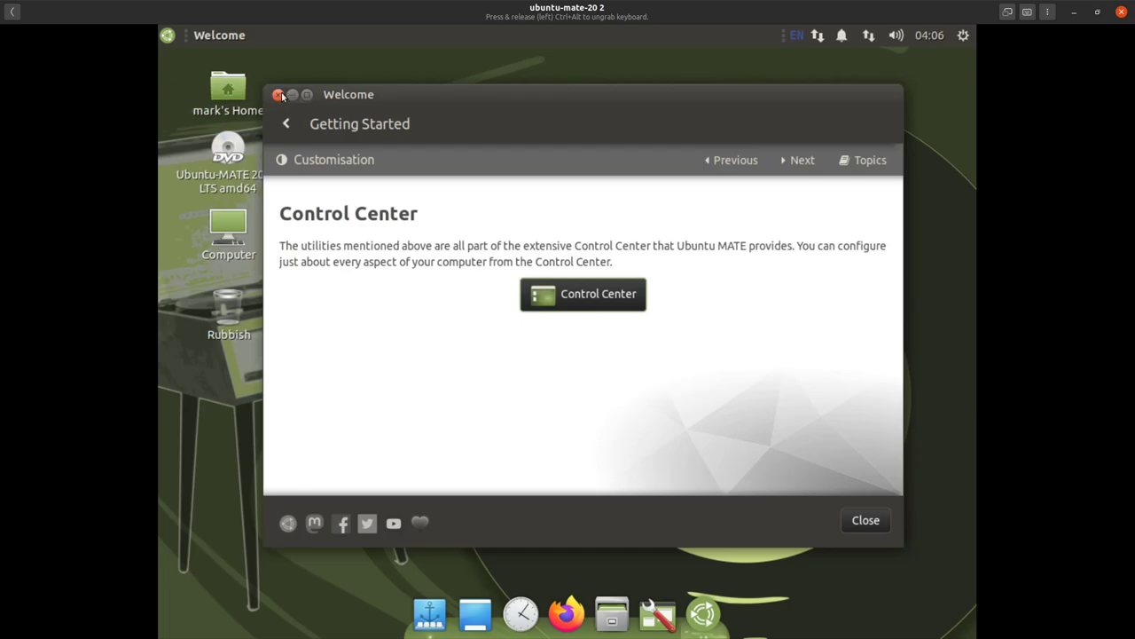
Close the Ubuntu MATE Welcome window to reveal the desktop and dock
click(279, 94)
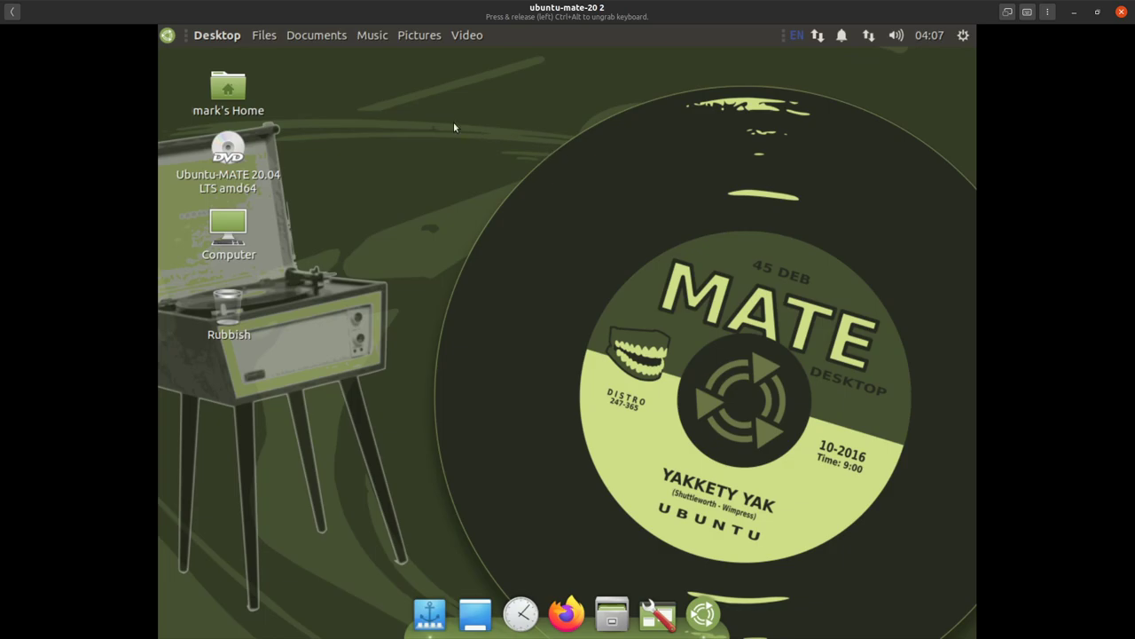
Launch Zoom by searching 'zoom' in the application menu
click(162, 33)
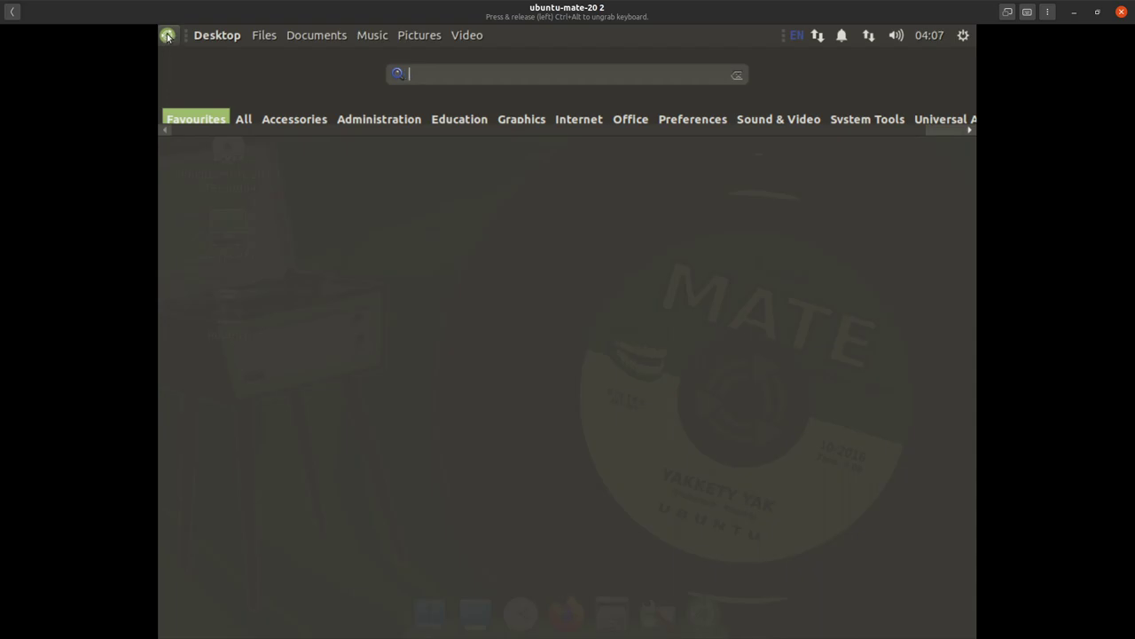
text(zoom)
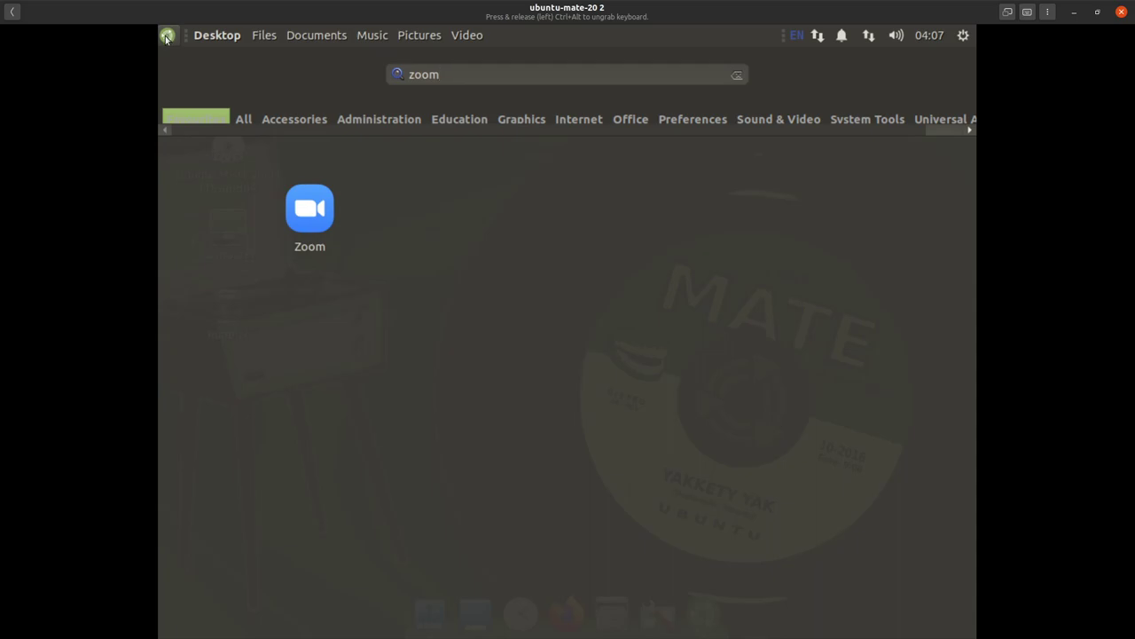
key(Return)
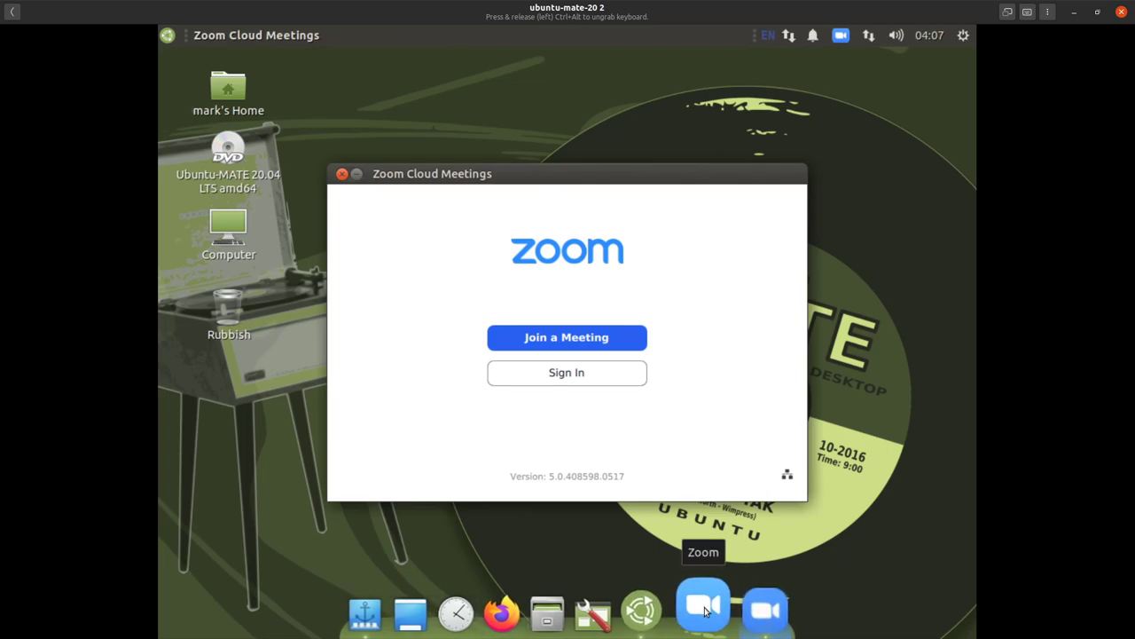
Pin Zoom to the dock with Keep in Dock and close the Zoom window
right_click(706, 610)
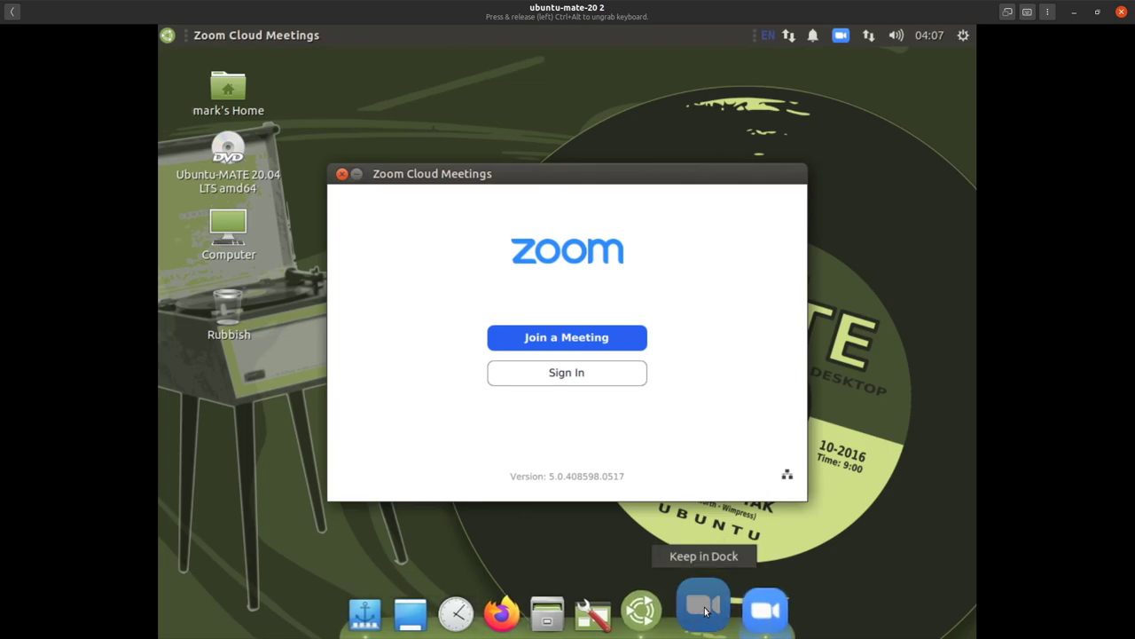
click(701, 557)
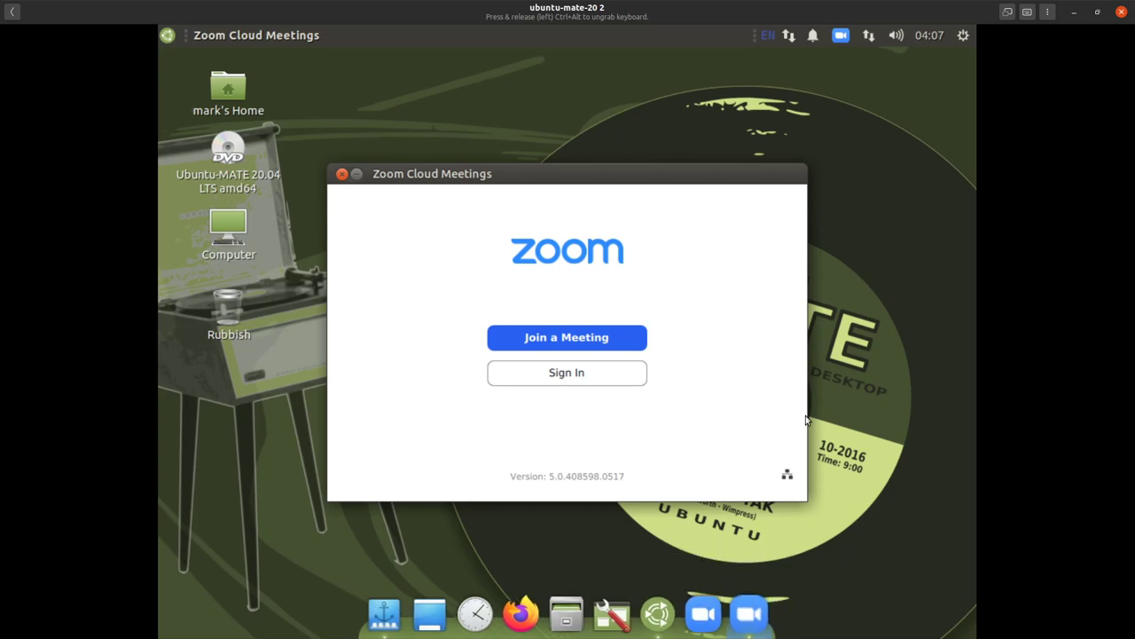
click(341, 173)
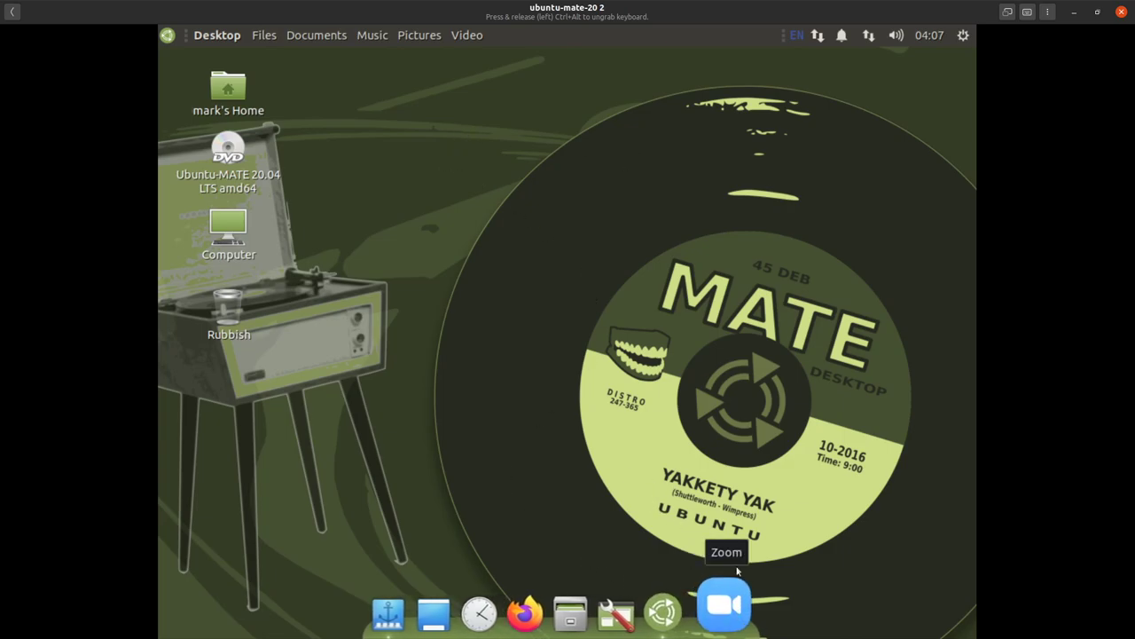
Launch Skype from the menu's Internet category and pin it to the dock with Keep in Dock
click(166, 35)
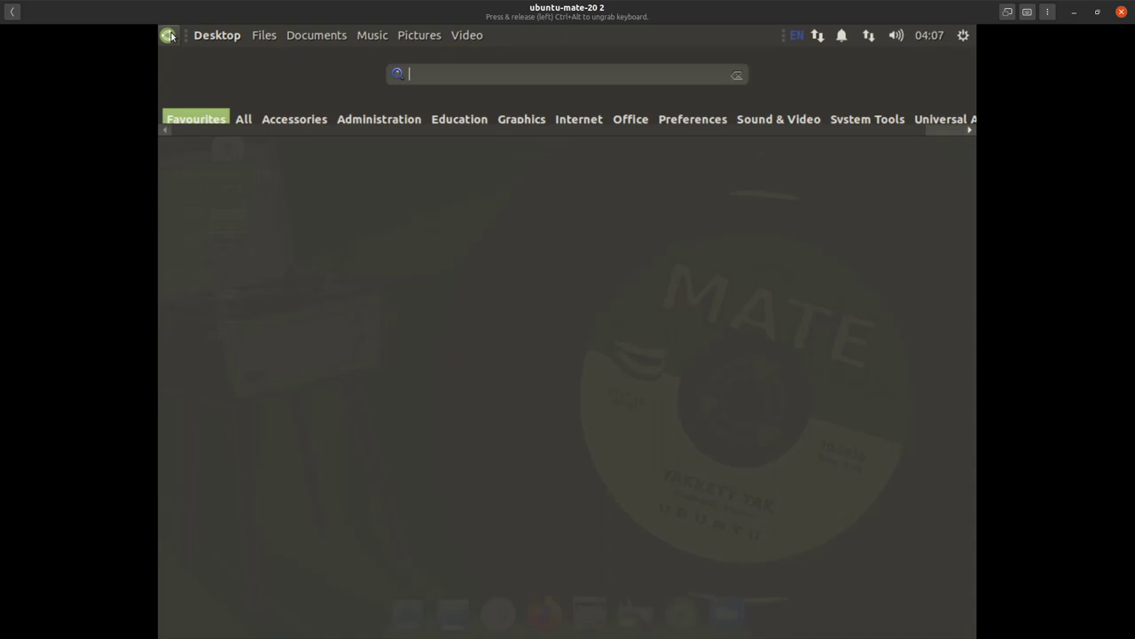
text(skype)
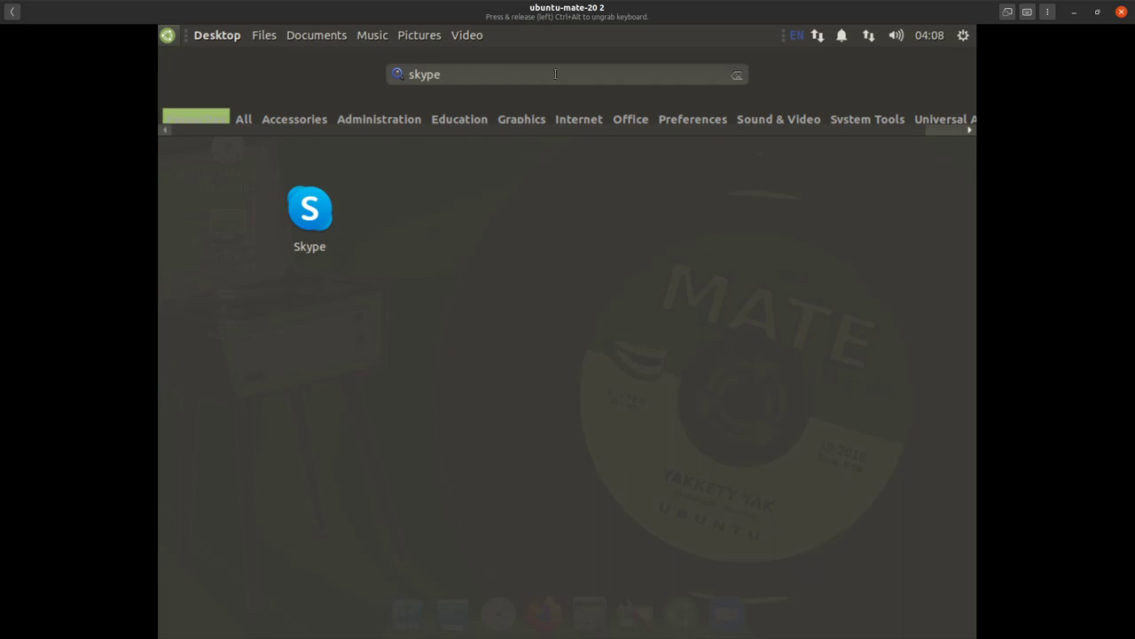
key(BackSpace)
key(BackSpace)
key(BackSpace)
key(BackSpace)
key(BackSpace)
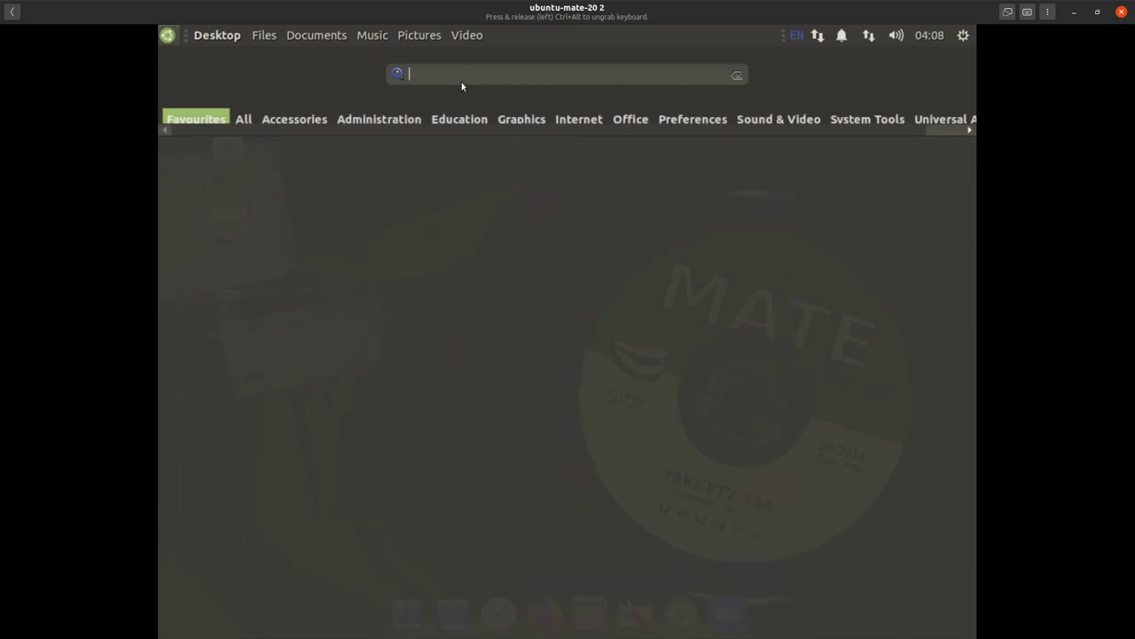
mouse_move(401, 113)
mouse_move(575, 119)
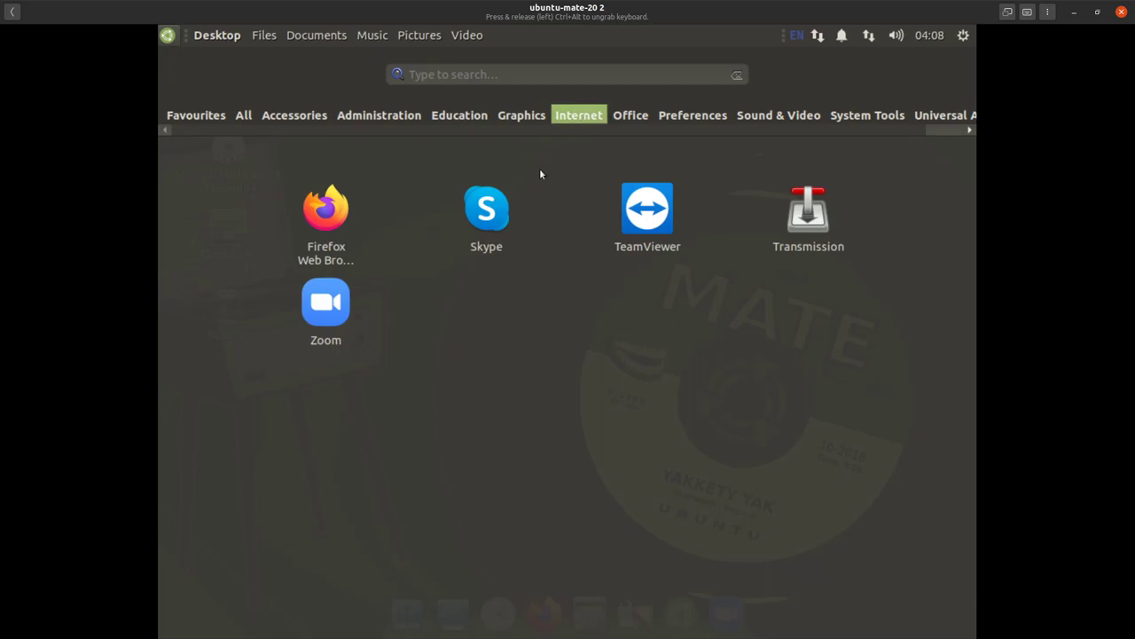
click(487, 213)
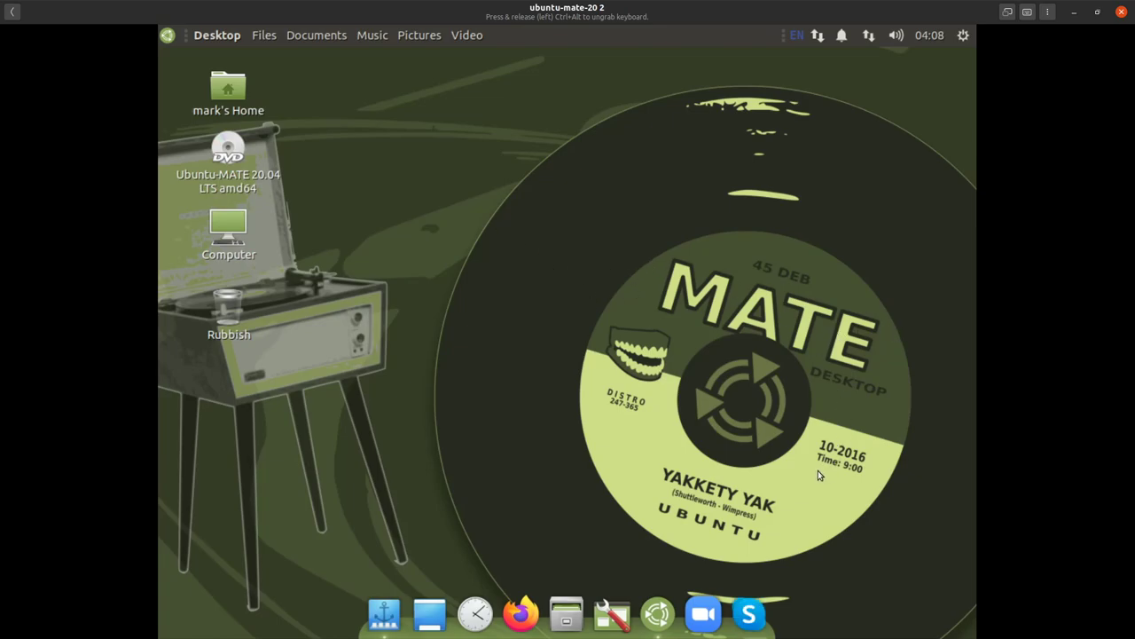
right_click(751, 614)
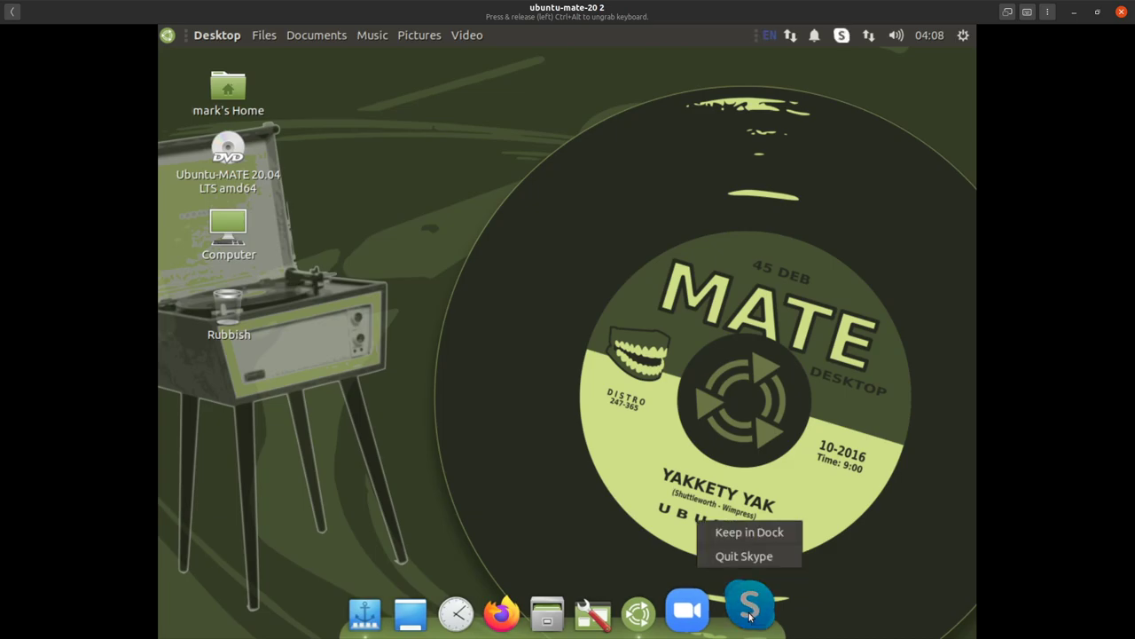
click(763, 532)
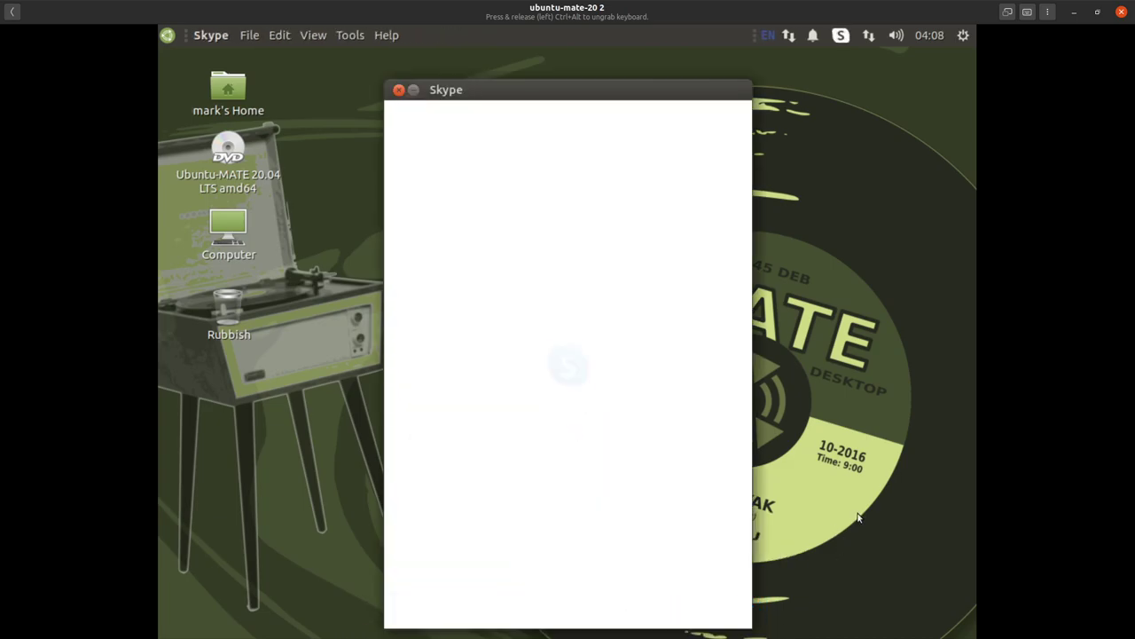
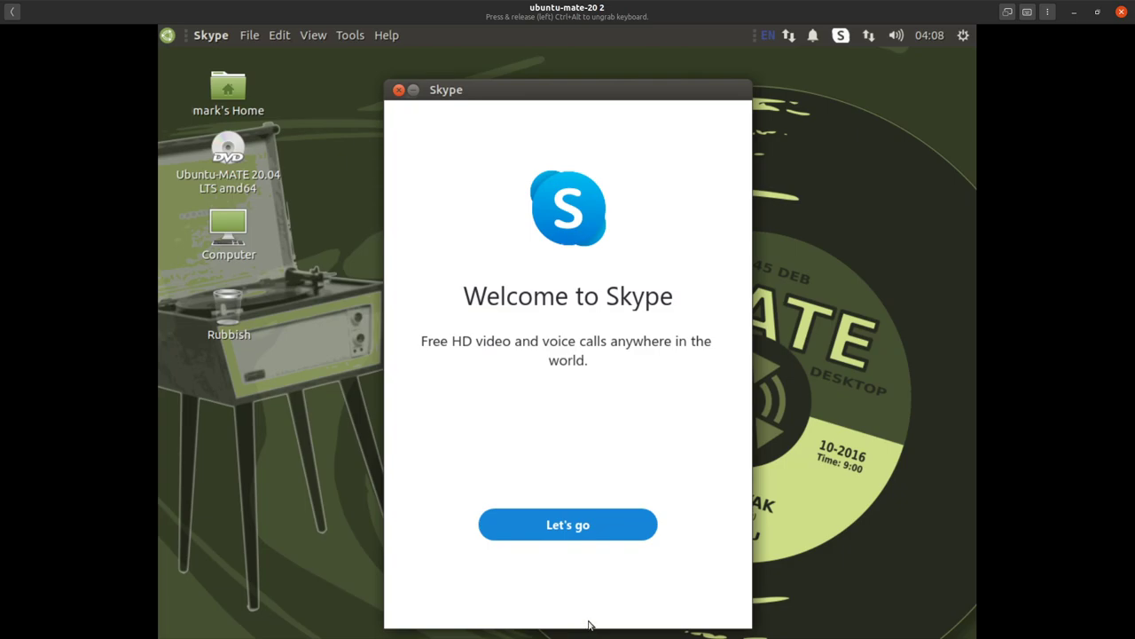
Move the Skype welcome window up slightly and close it
drag(565, 89, 564, 37)
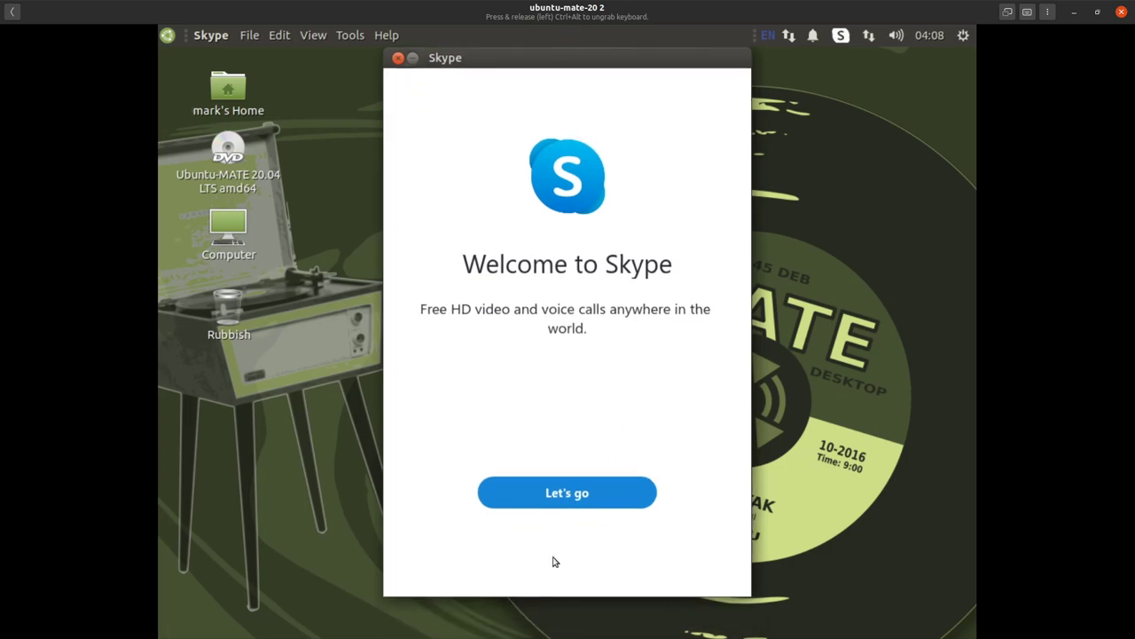
click(398, 58)
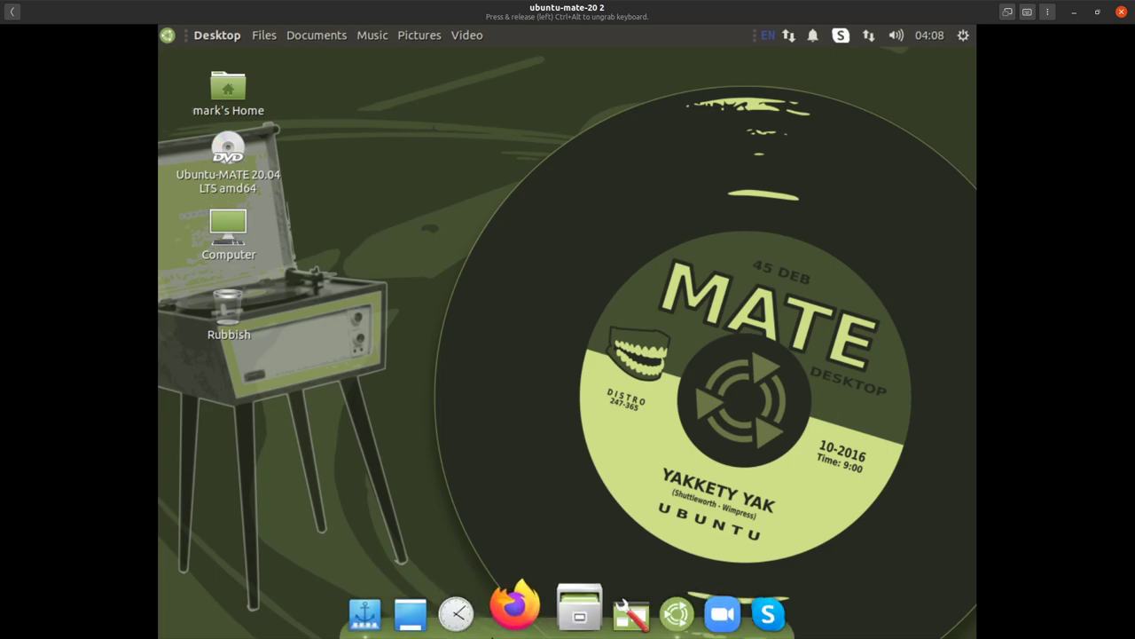
View the dock clock's and Firefox launcher's context menus, then dismiss them
click(434, 619)
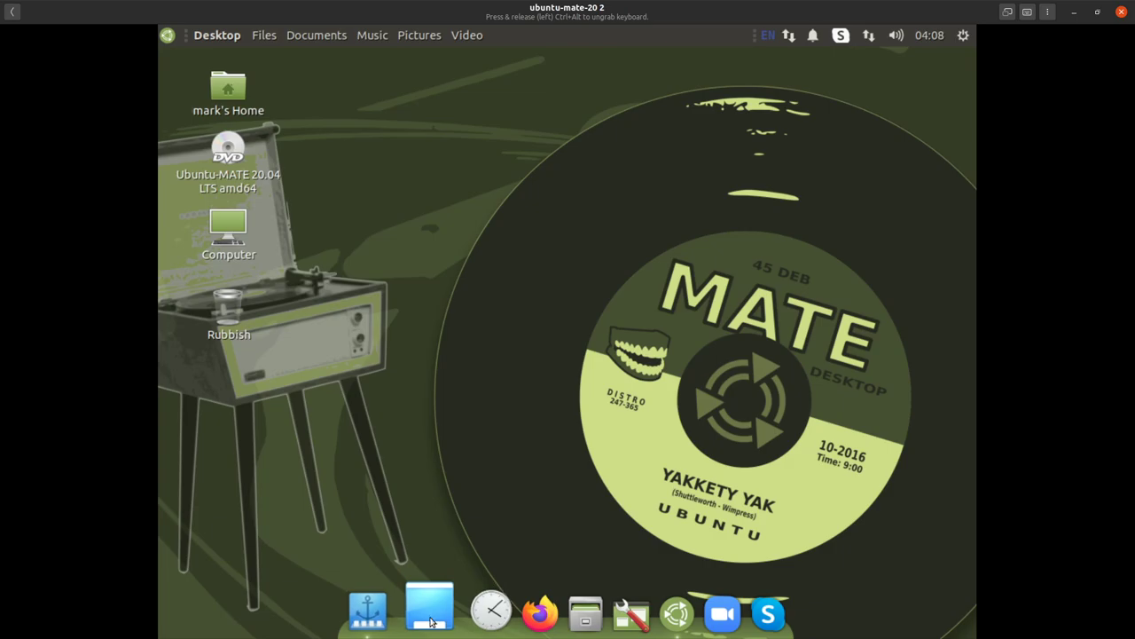
right_click(480, 624)
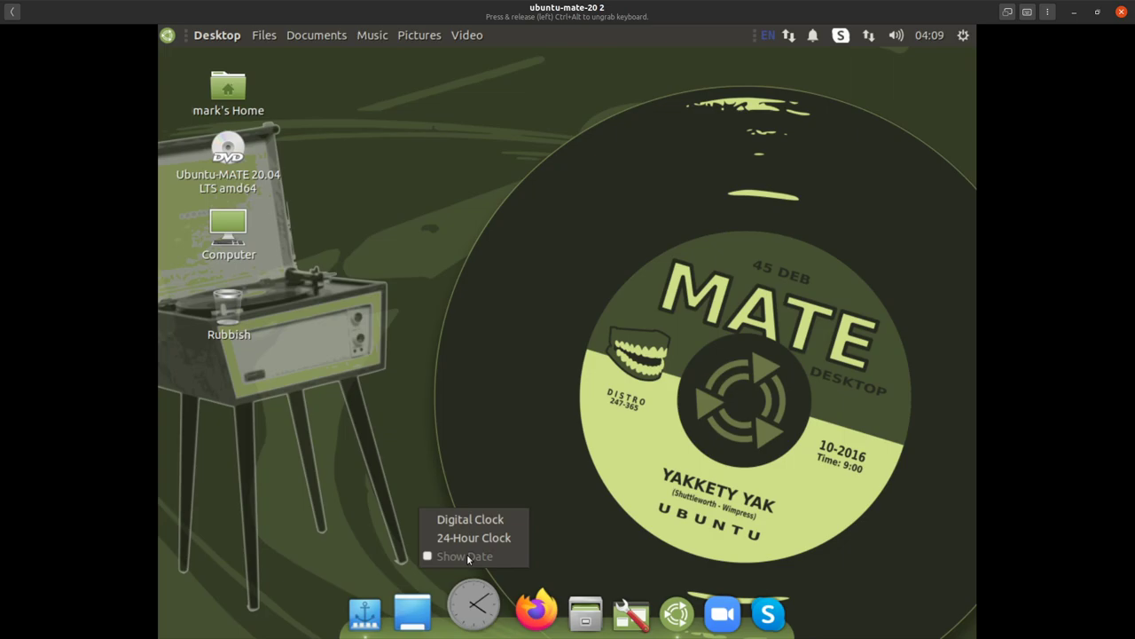
click(523, 605)
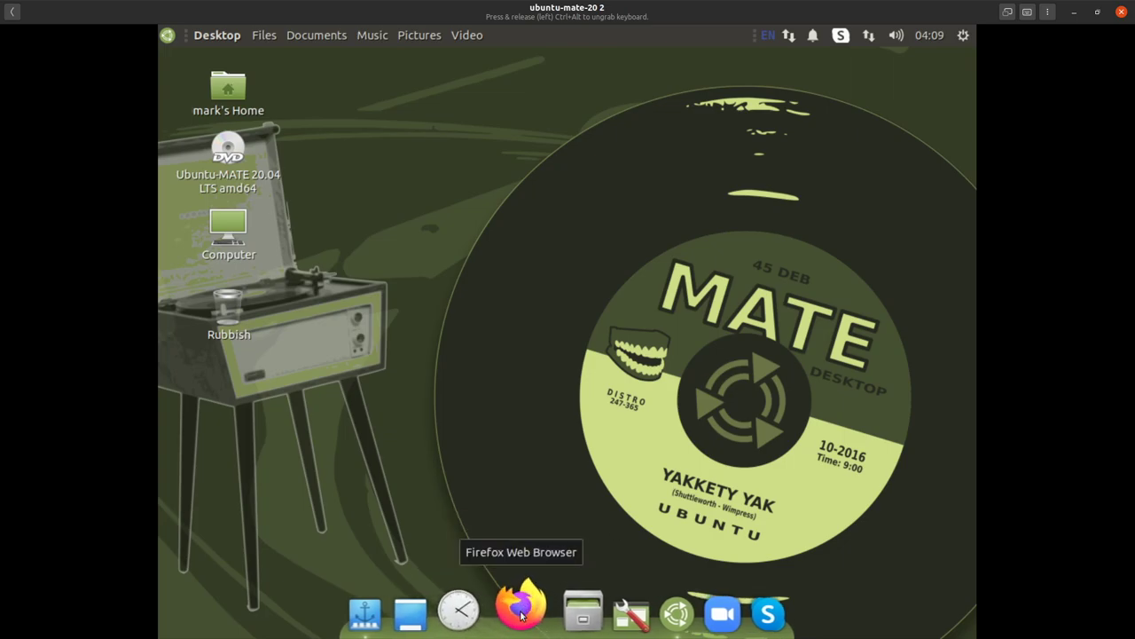
right_click(523, 610)
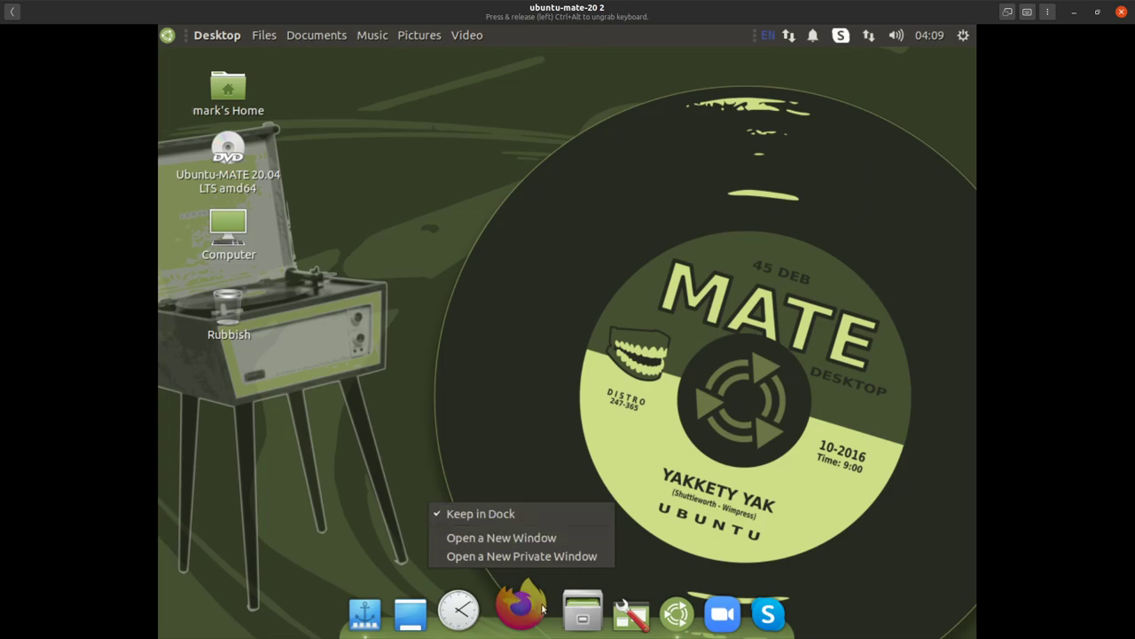
click(719, 535)
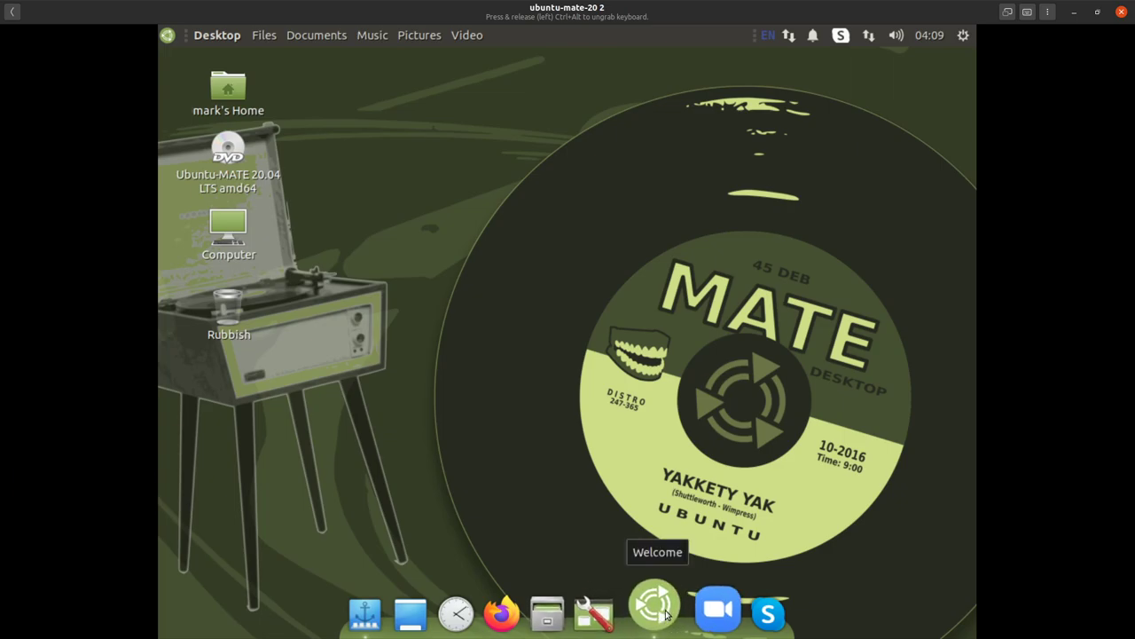
Launch the Welcome app from the dock and set it to Keep in Dock
click(659, 613)
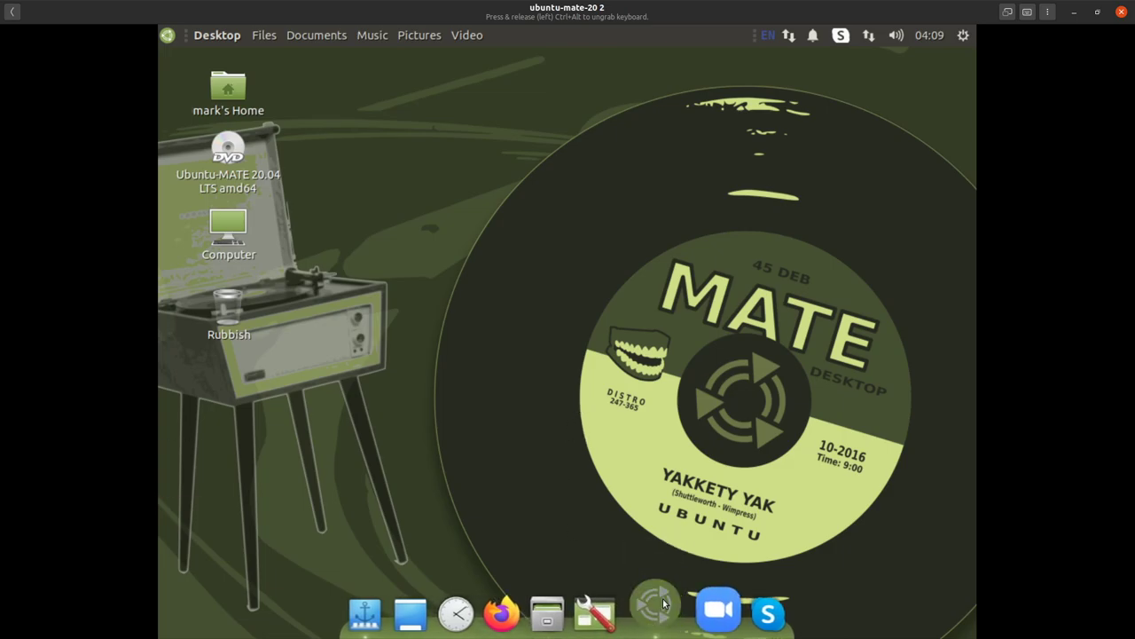
right_click(652, 614)
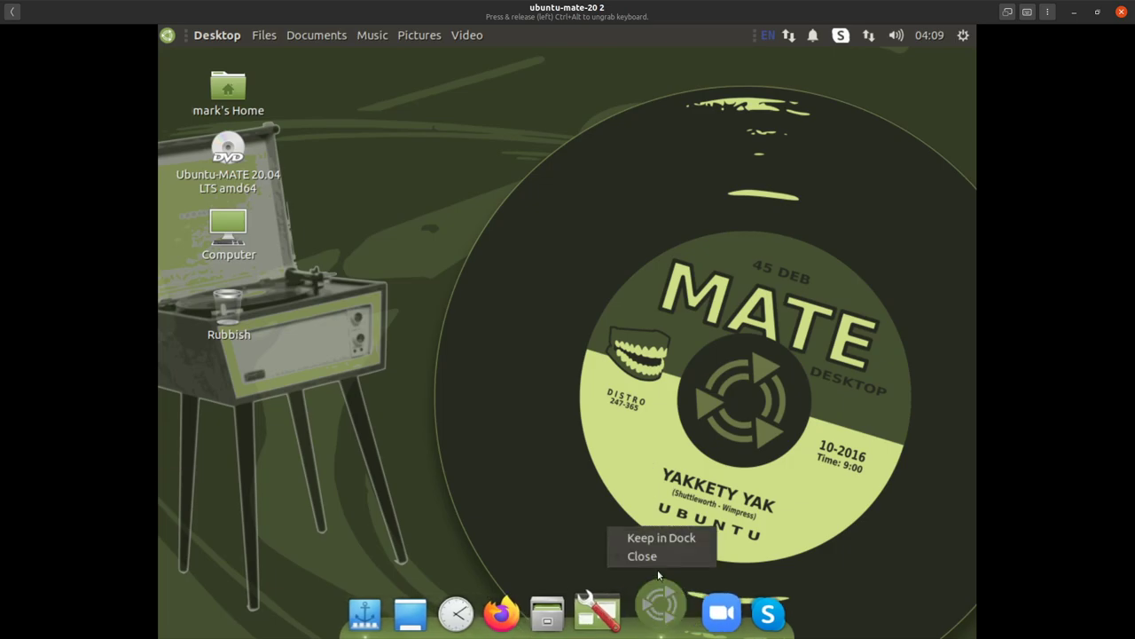
click(667, 540)
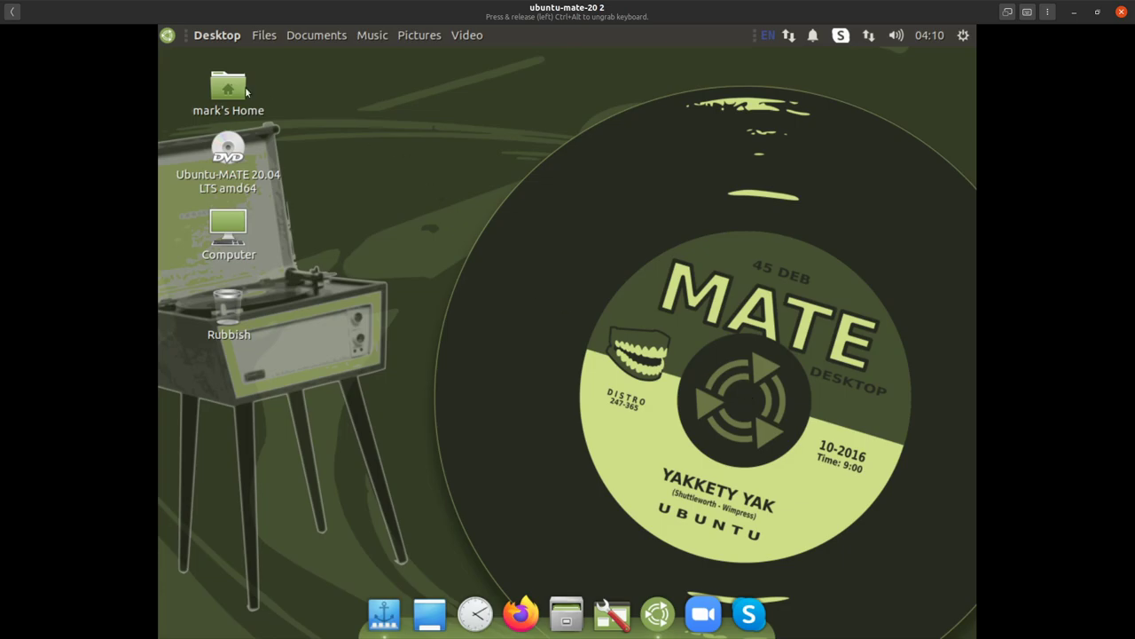
Browse the application menu's All and Internet categories
click(227, 37)
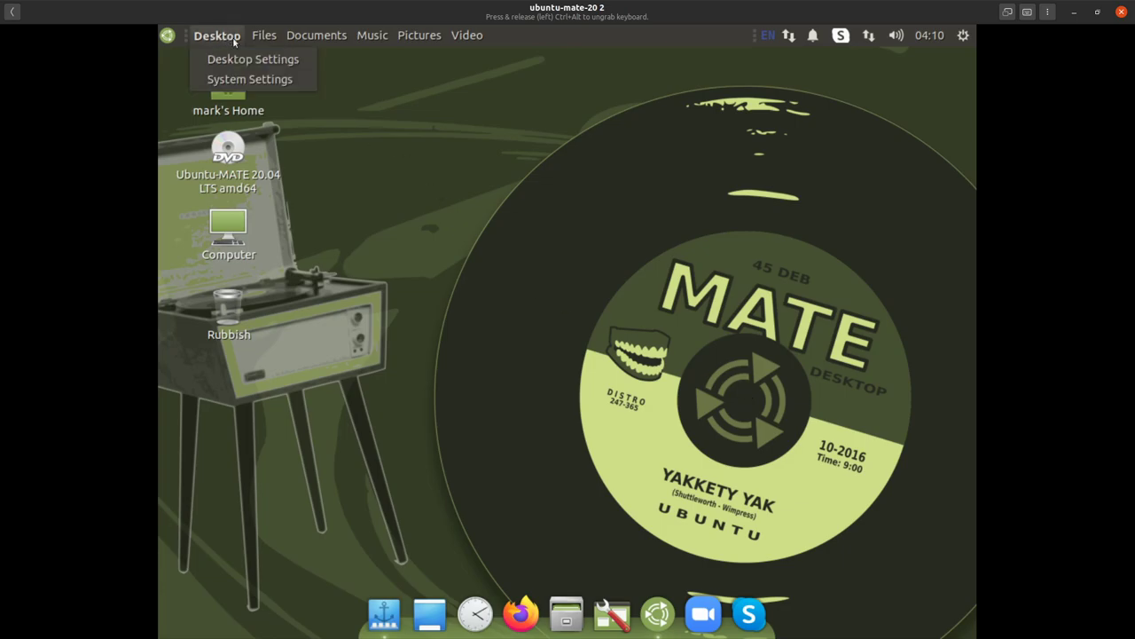
click(432, 115)
click(167, 36)
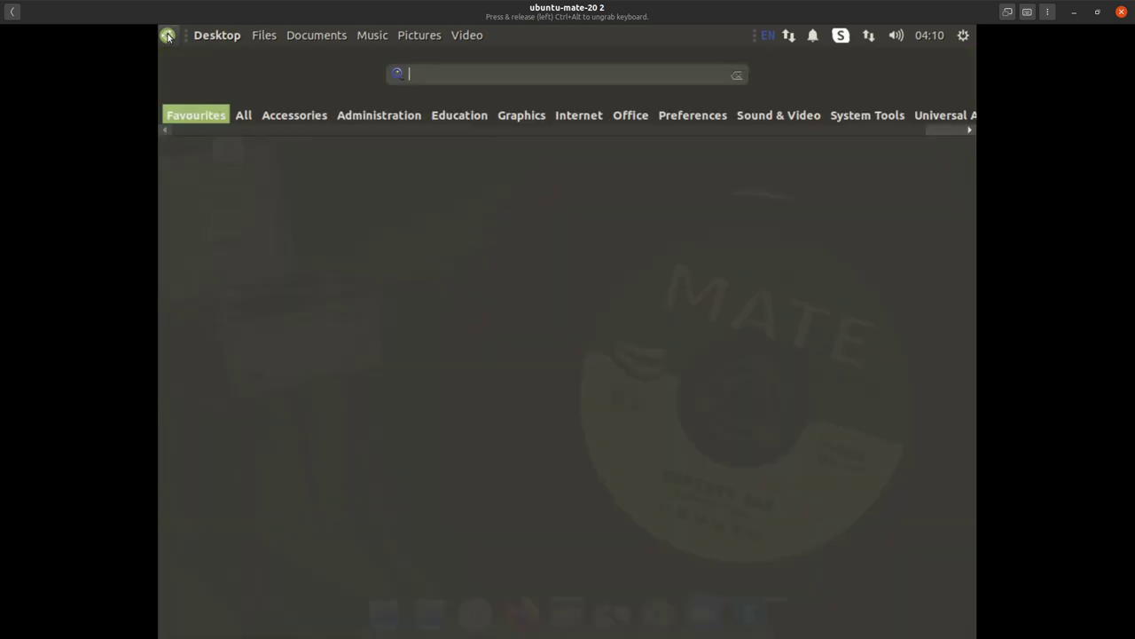
click(243, 115)
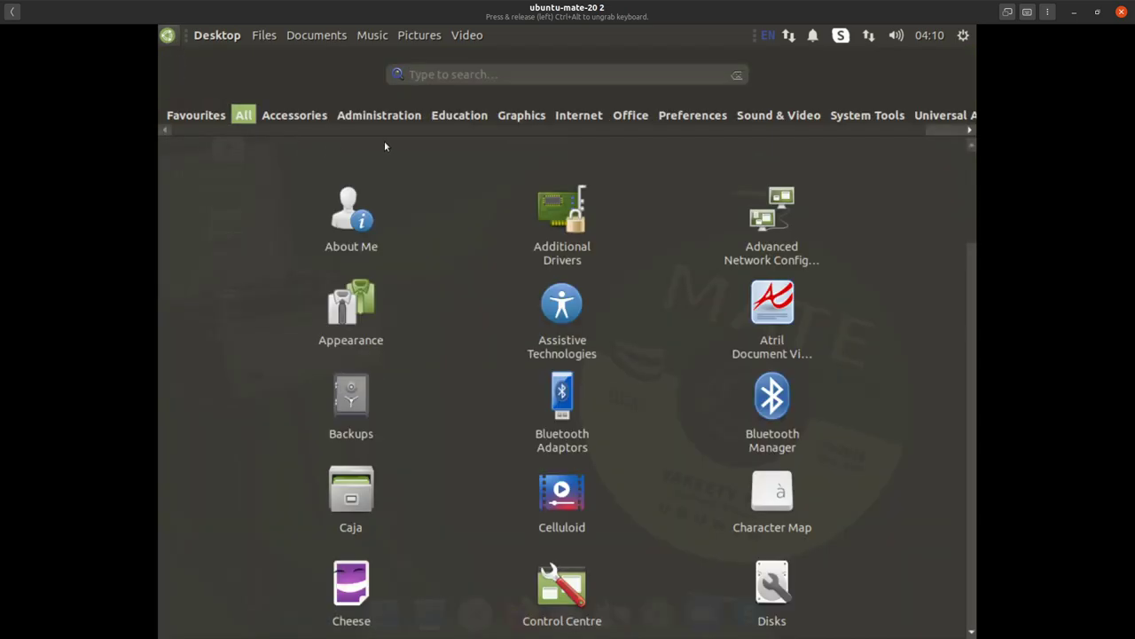
click(576, 124)
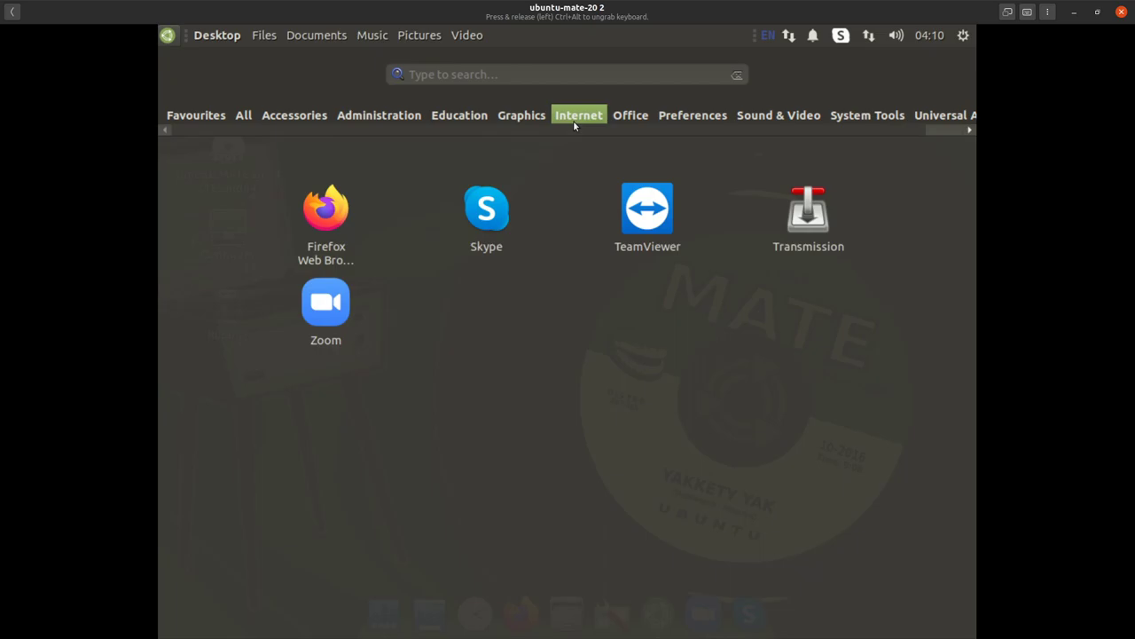
Search the application menu for "email" and launch Evolution
click(427, 78)
text(evolu)
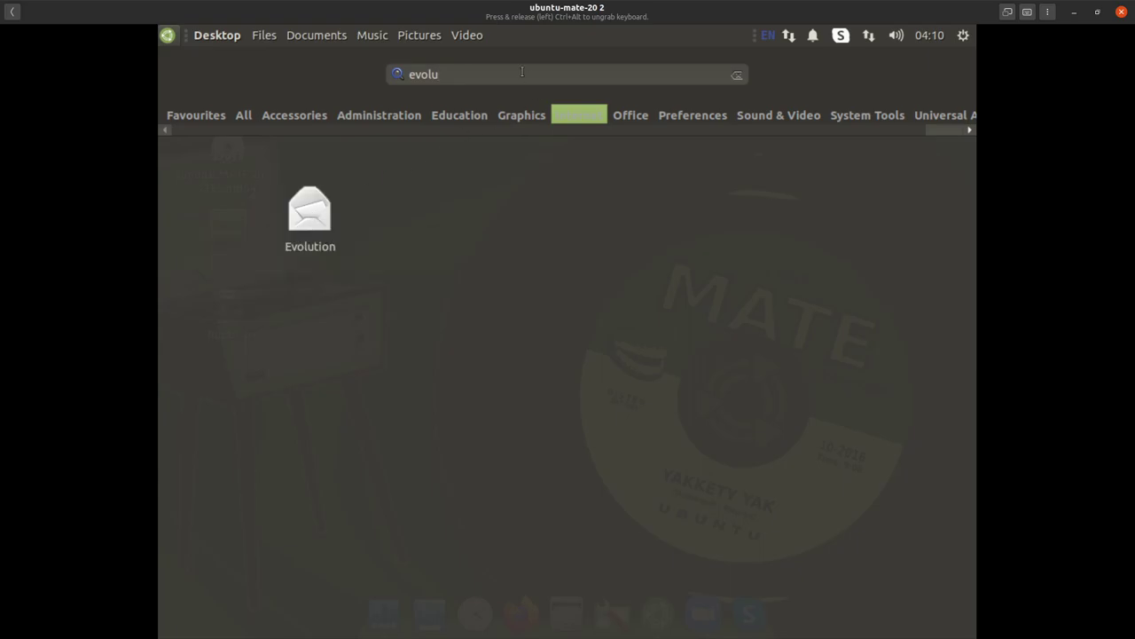
key(BackSpace)
key(BackSpace)
key(BackSpace)
key(BackSpace)
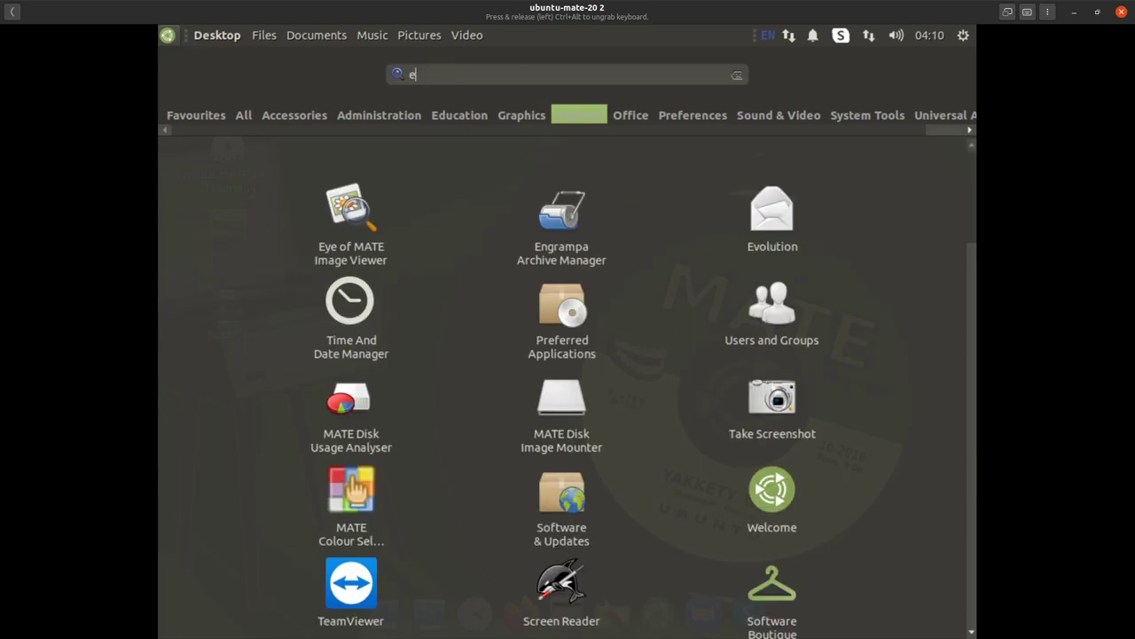
text(mail)
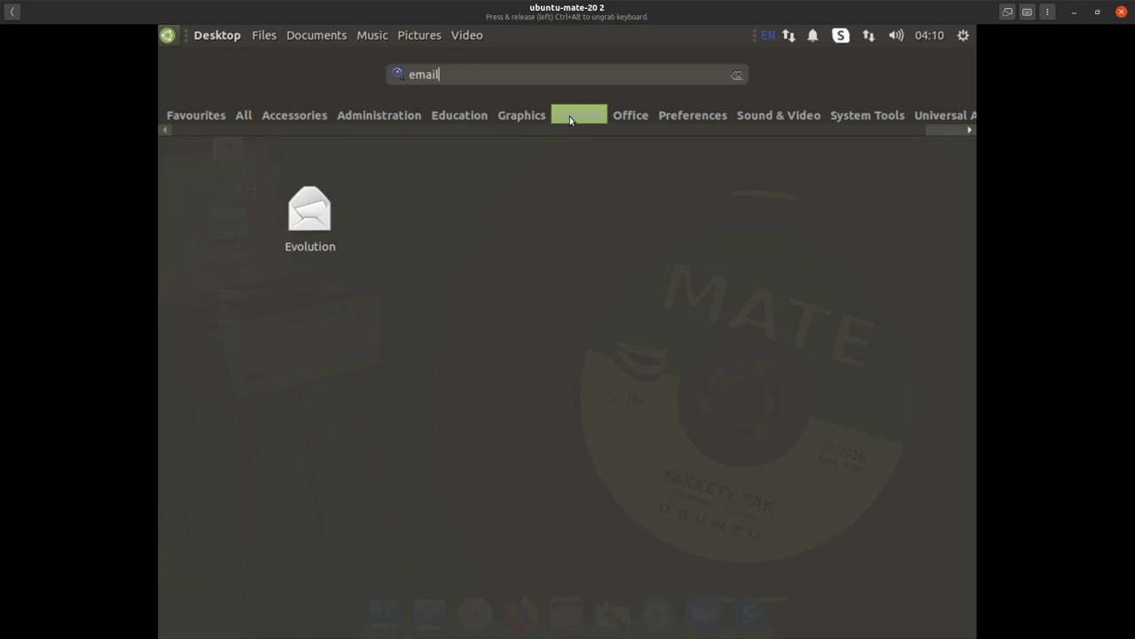
click(301, 210)
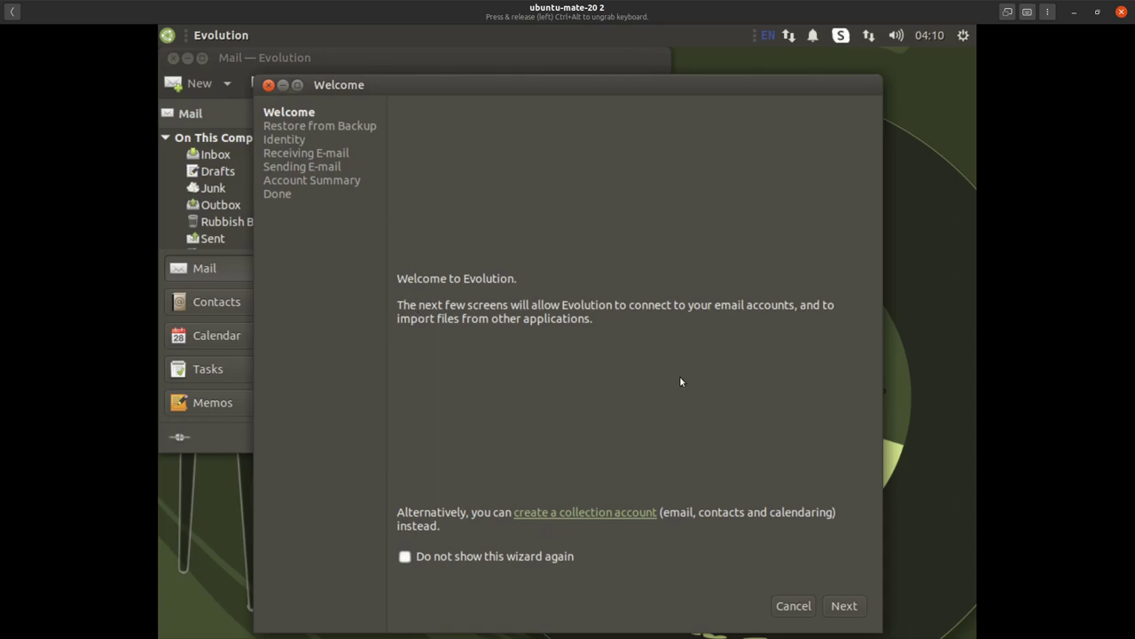
Skip the welcome and backup-restore pages and enter an e-mail address as the identity
click(843, 607)
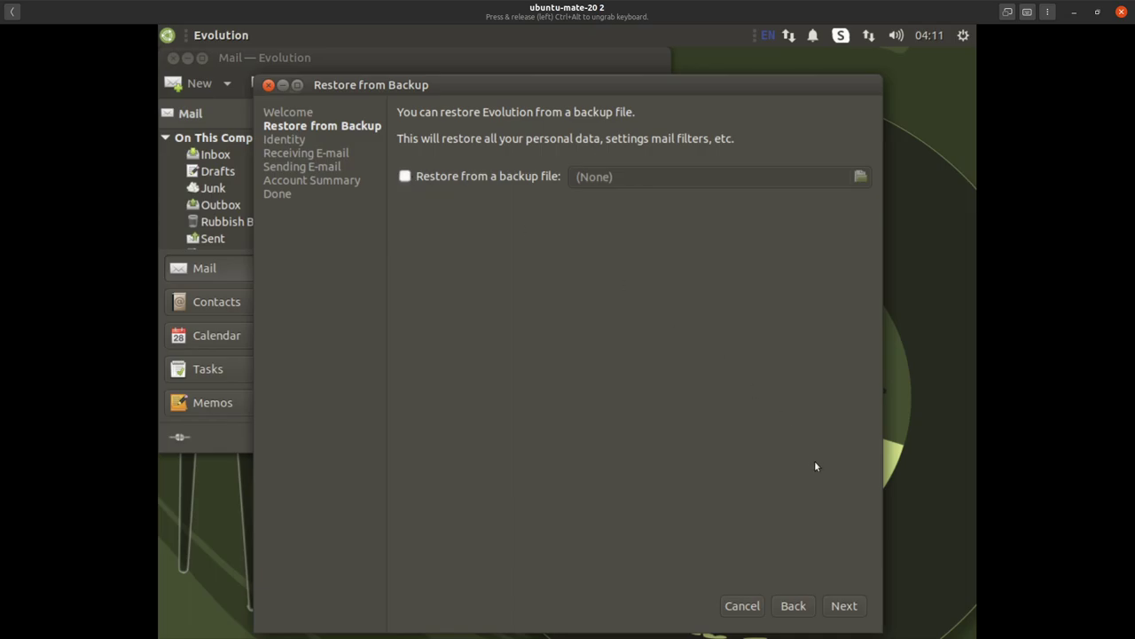
click(844, 606)
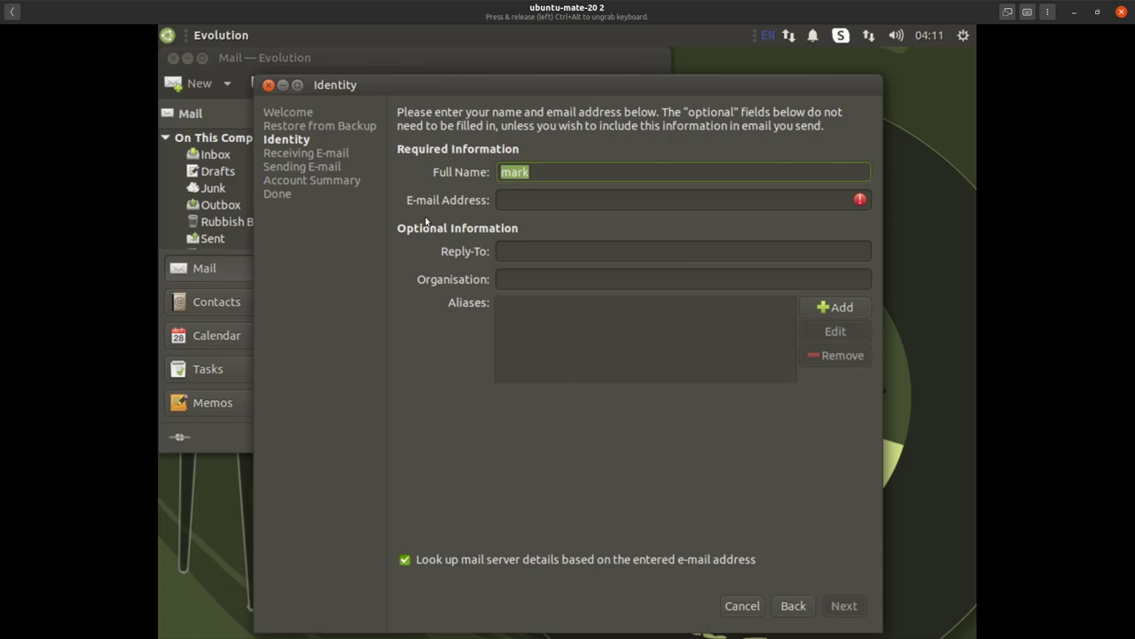
click(539, 199)
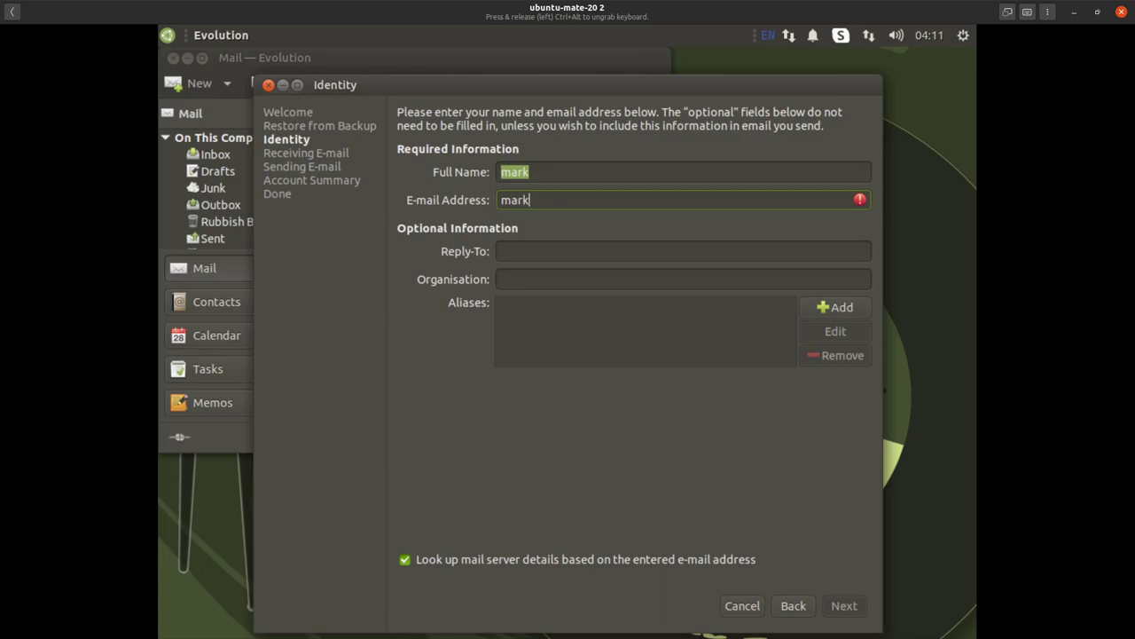
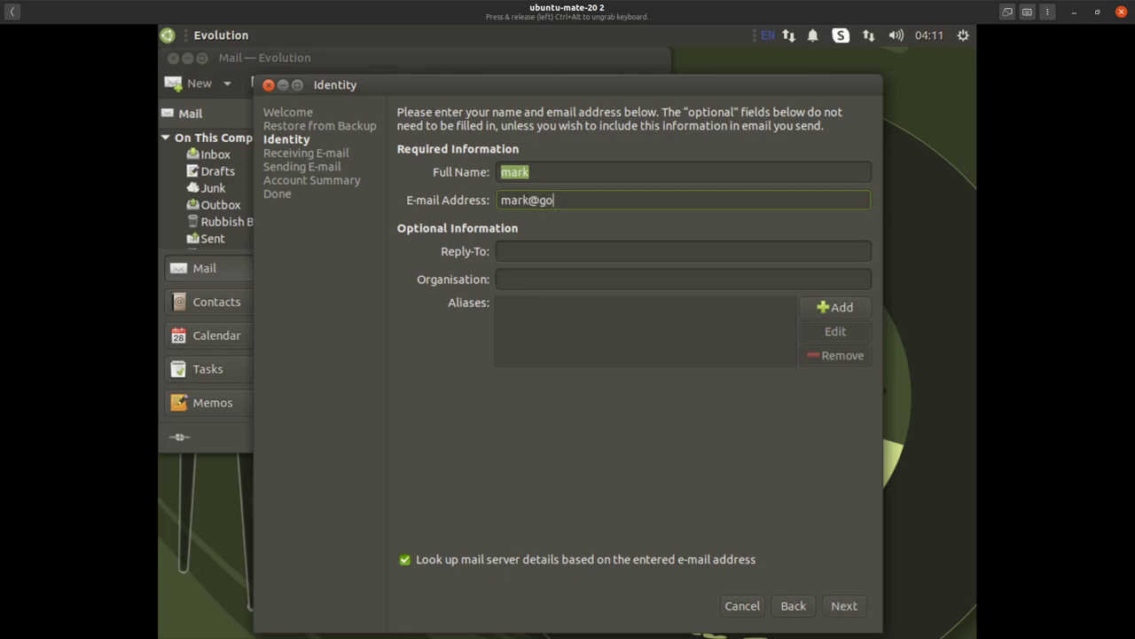
click(843, 606)
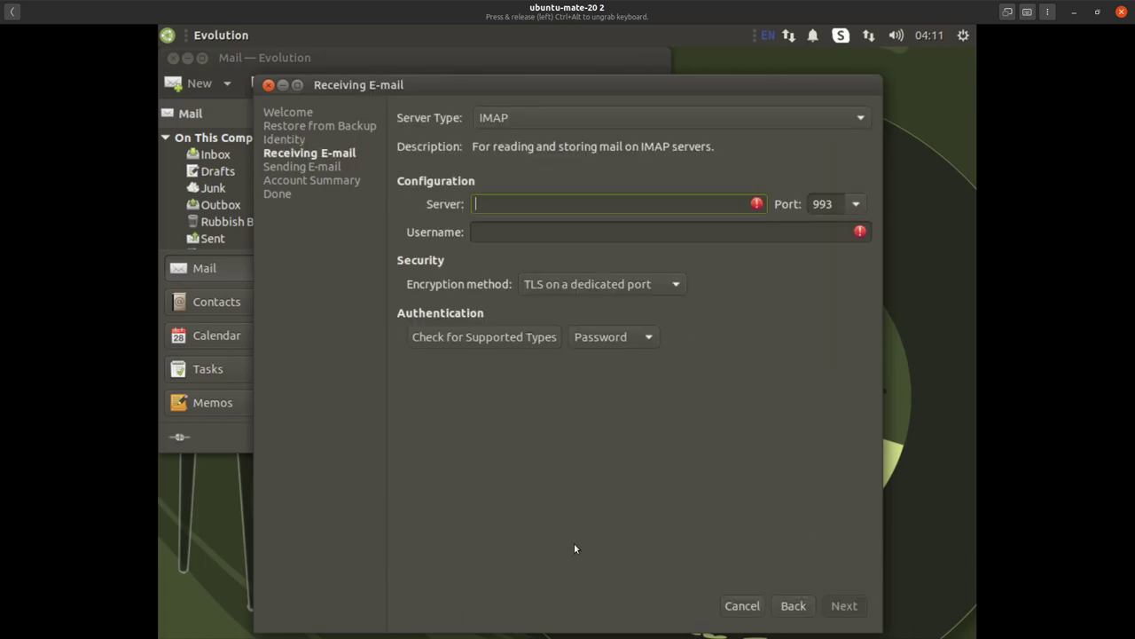
Return to the identity page and fix the address's domain ending to .com
click(793, 606)
click(602, 198)
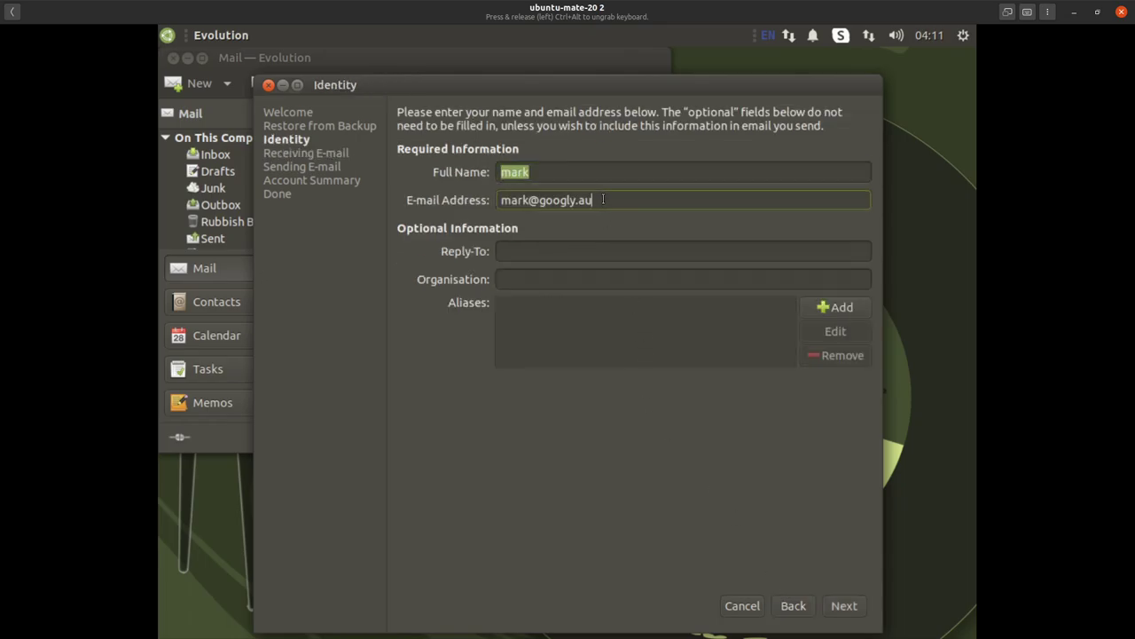
key(BackSpace)
key(BackSpace)
key(BackSpace)
key(BackSpace)
text(e.com)
click(844, 607)
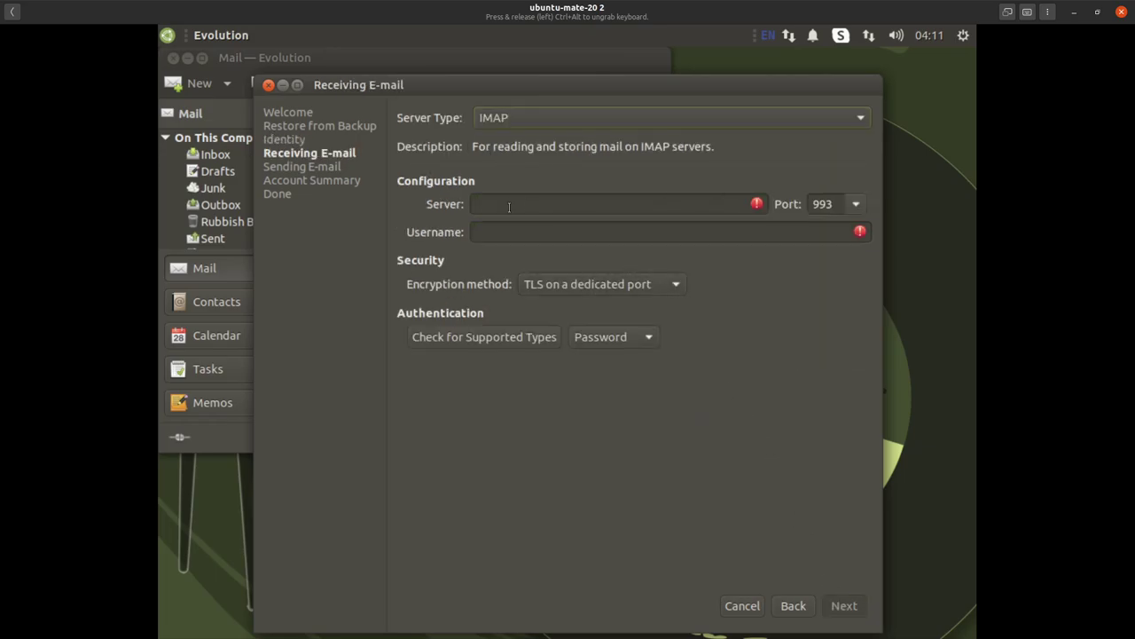
Keep IMAP as the incoming server type, then go back and cancel the assistant
click(857, 118)
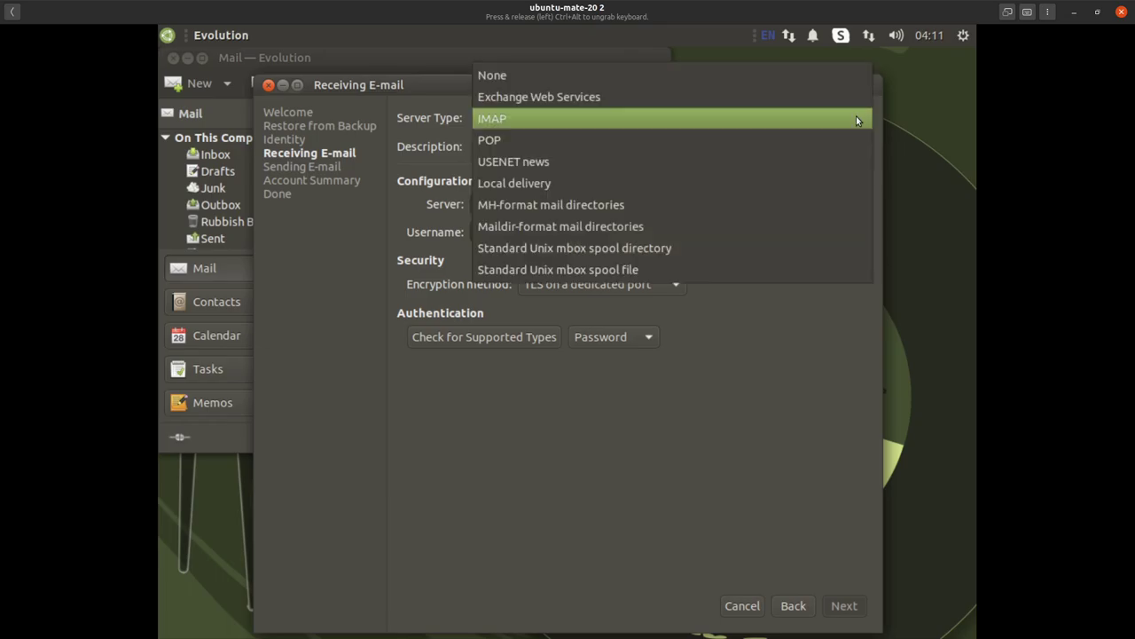
click(845, 118)
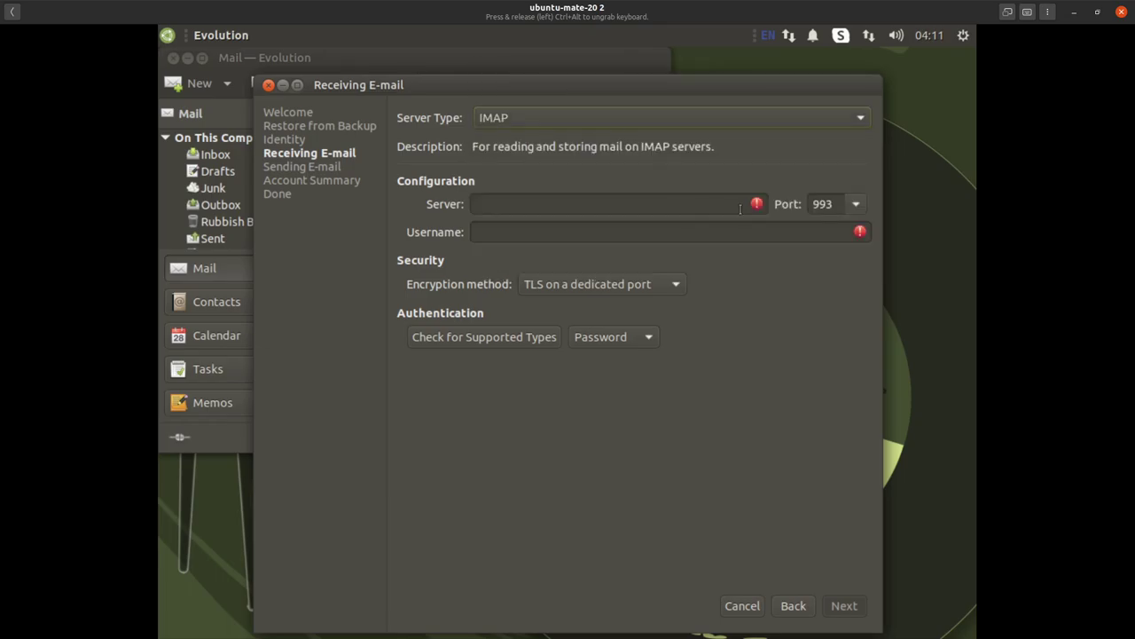
click(587, 204)
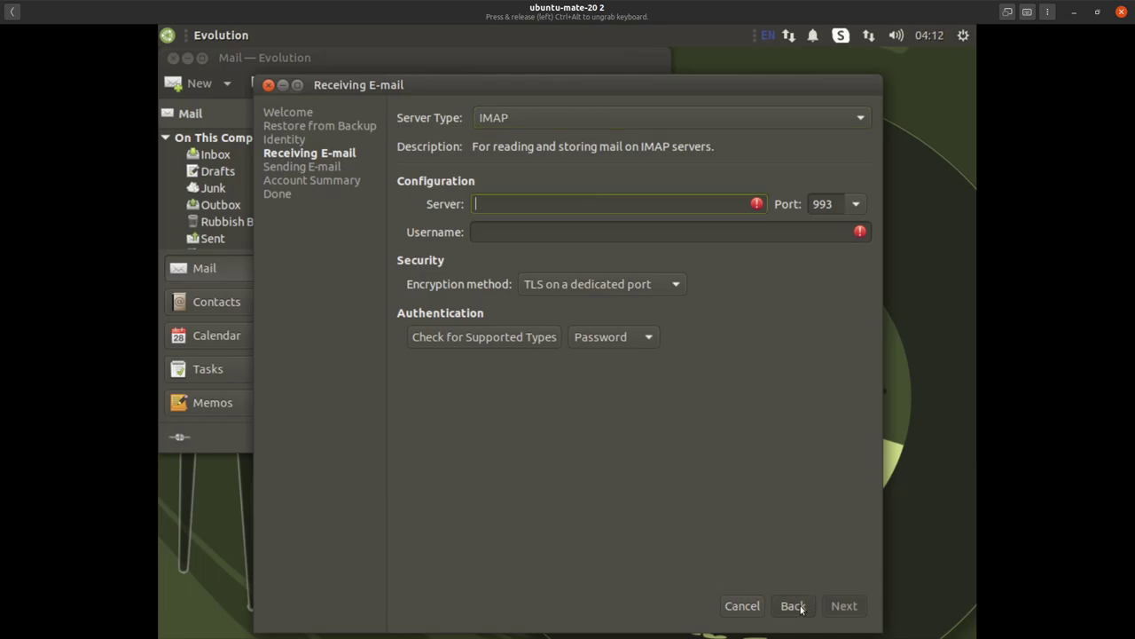
click(793, 606)
click(743, 606)
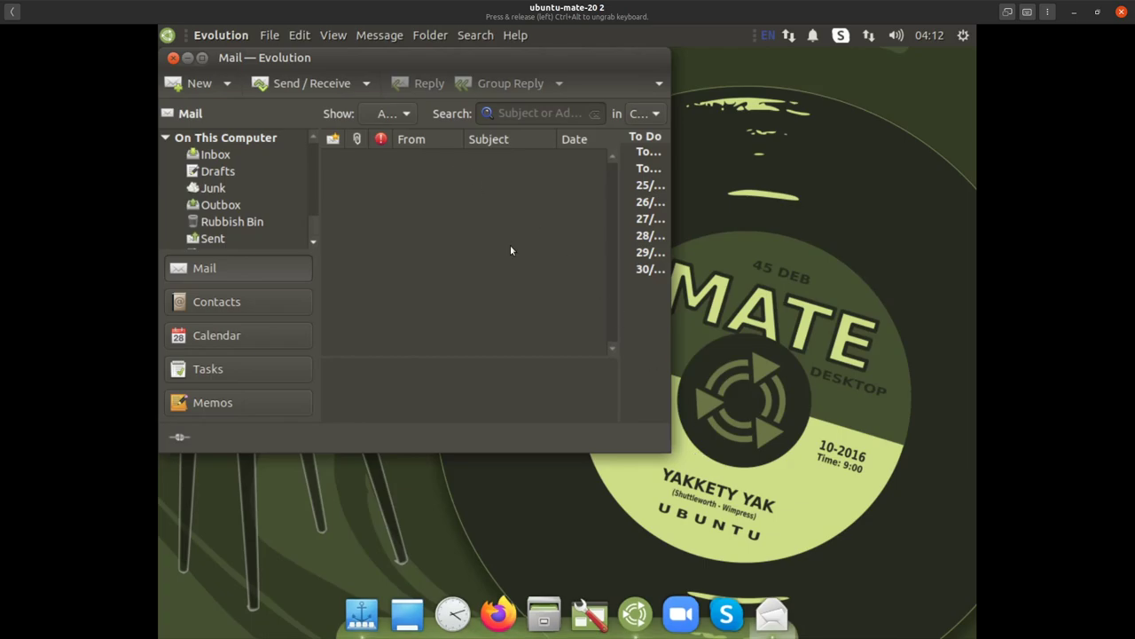
click(175, 59)
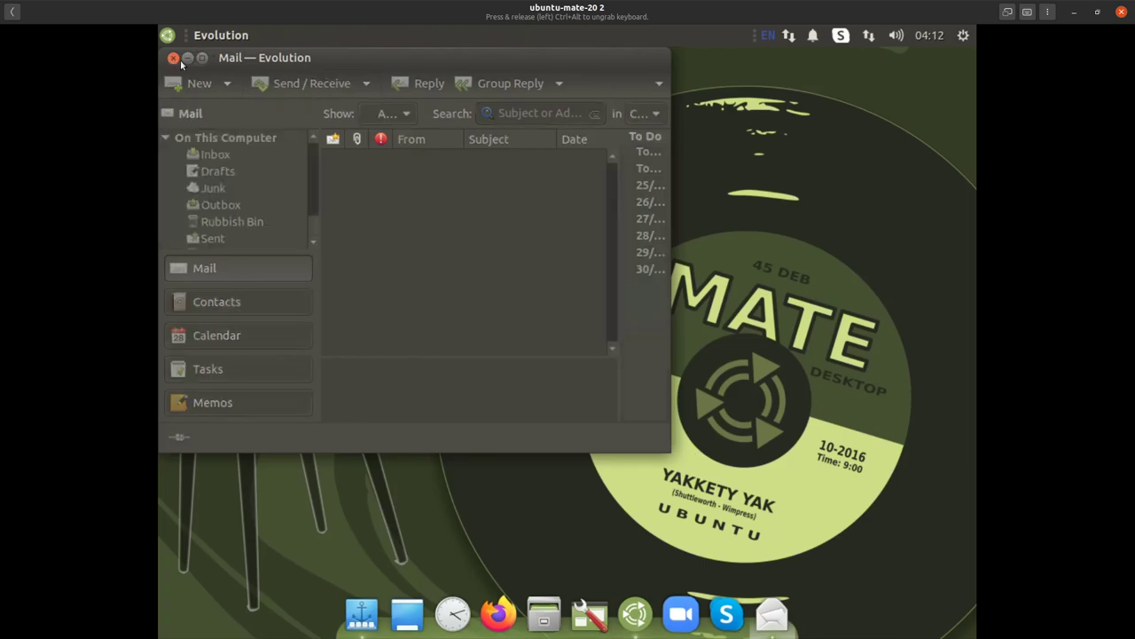
key(super)
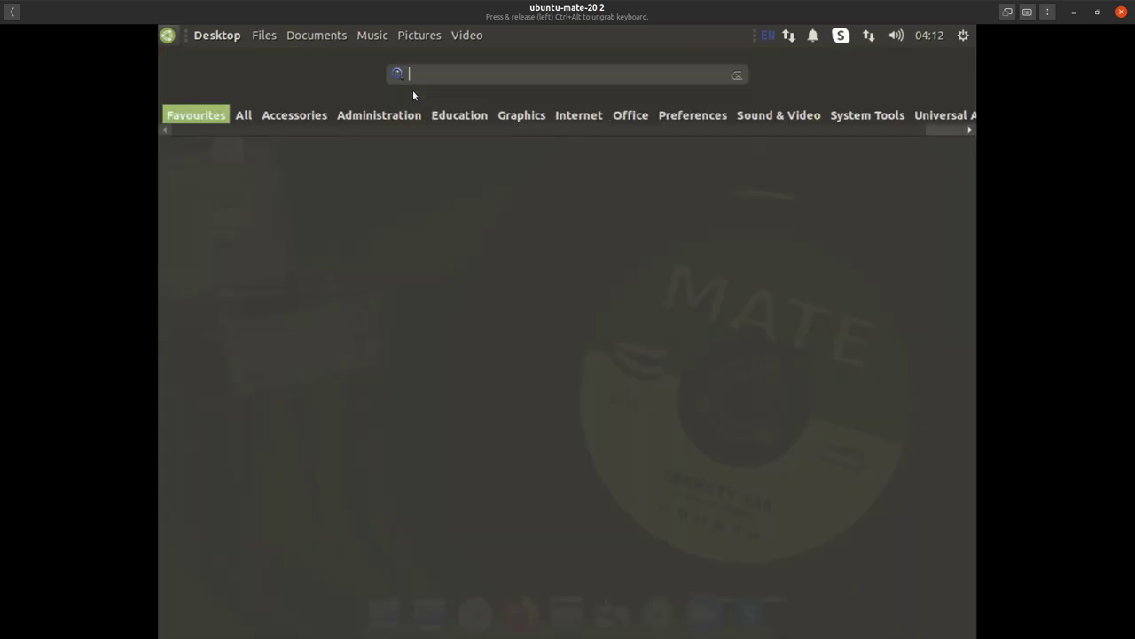
text(email)
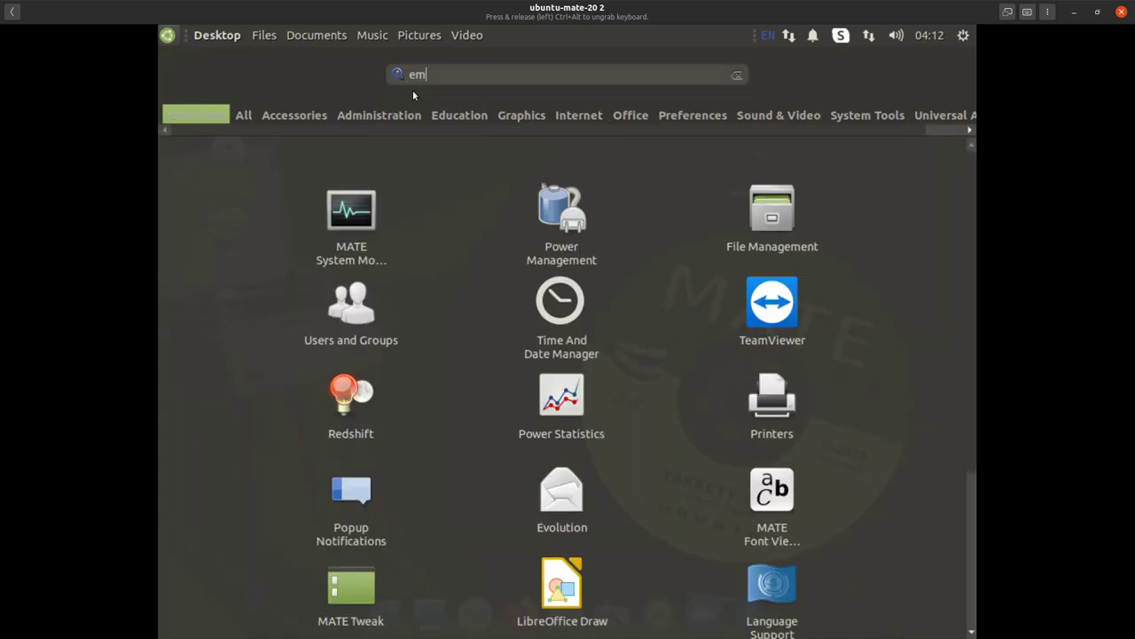
click(321, 222)
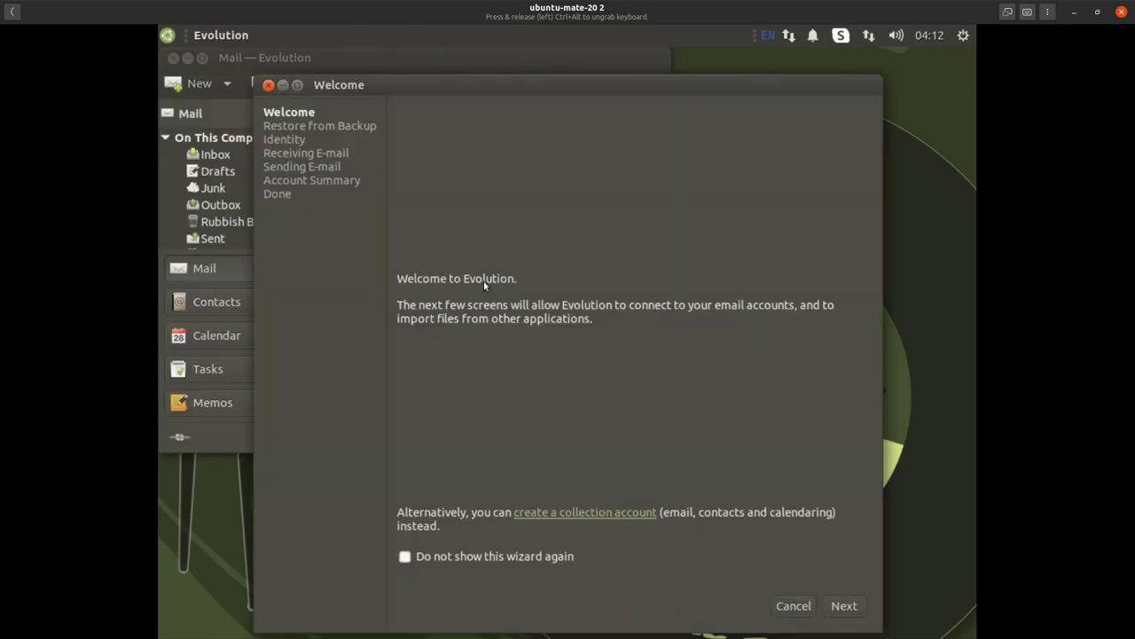
click(844, 606)
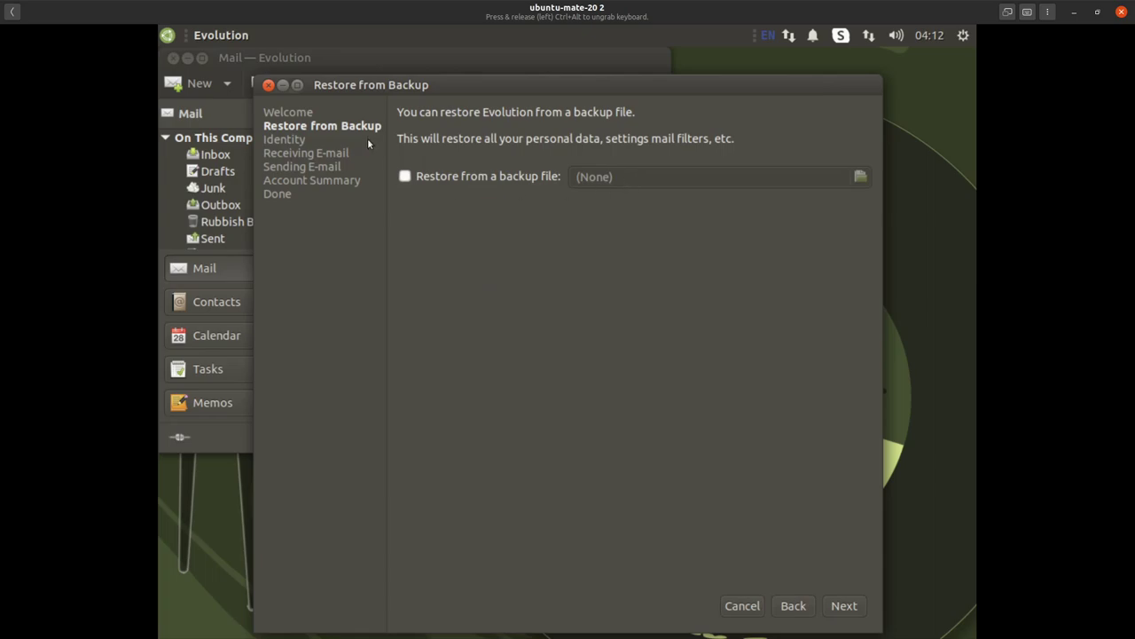
click(841, 606)
key(Tab)
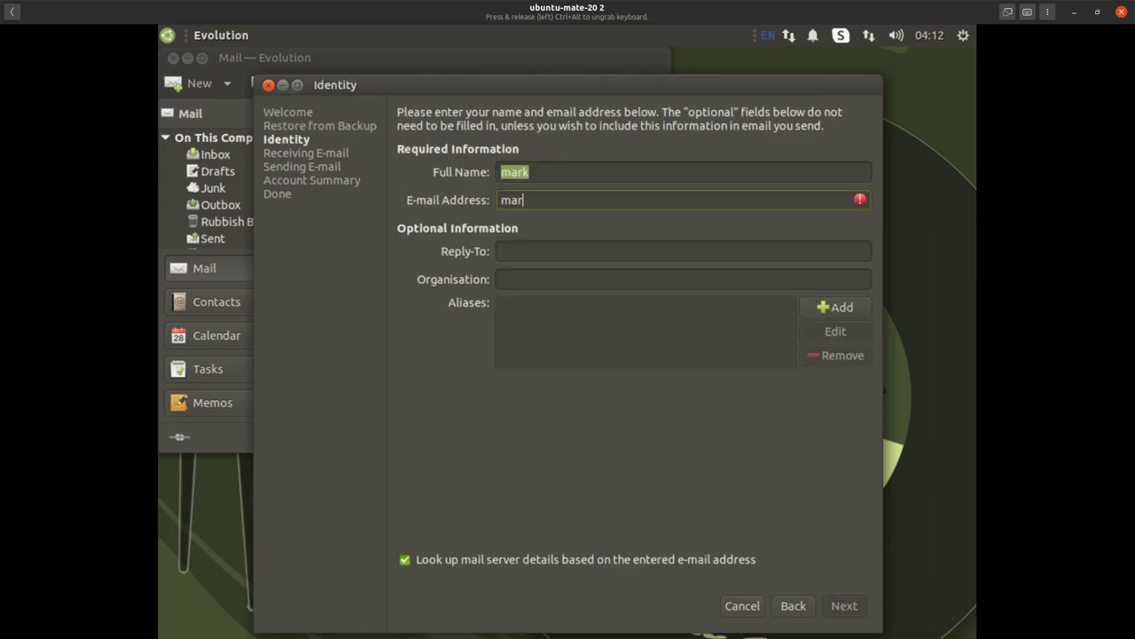
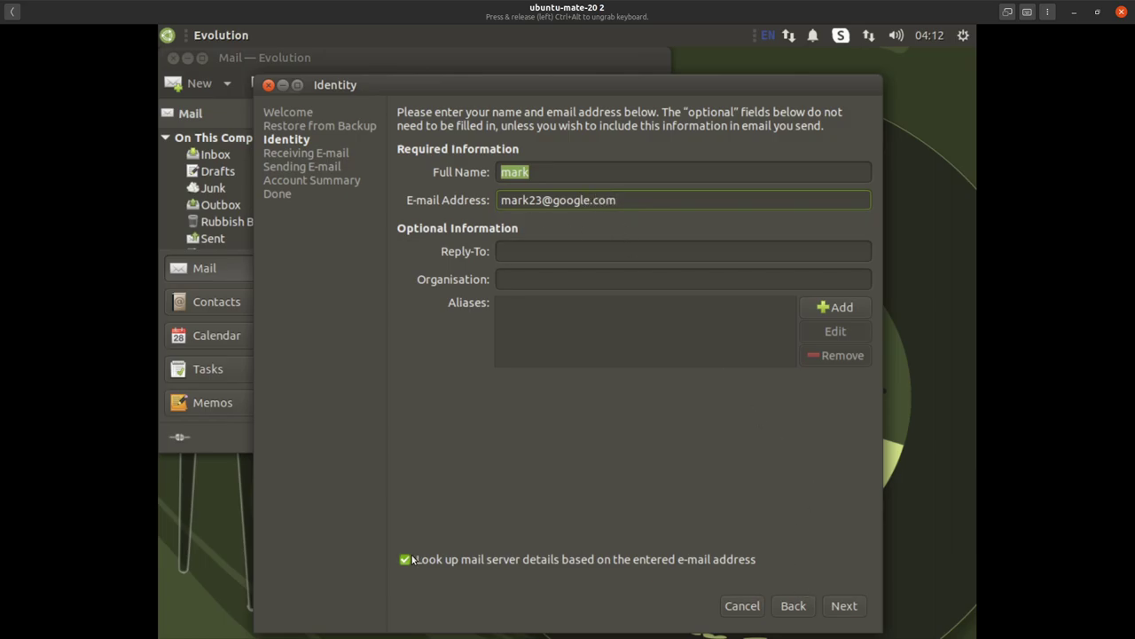
click(840, 605)
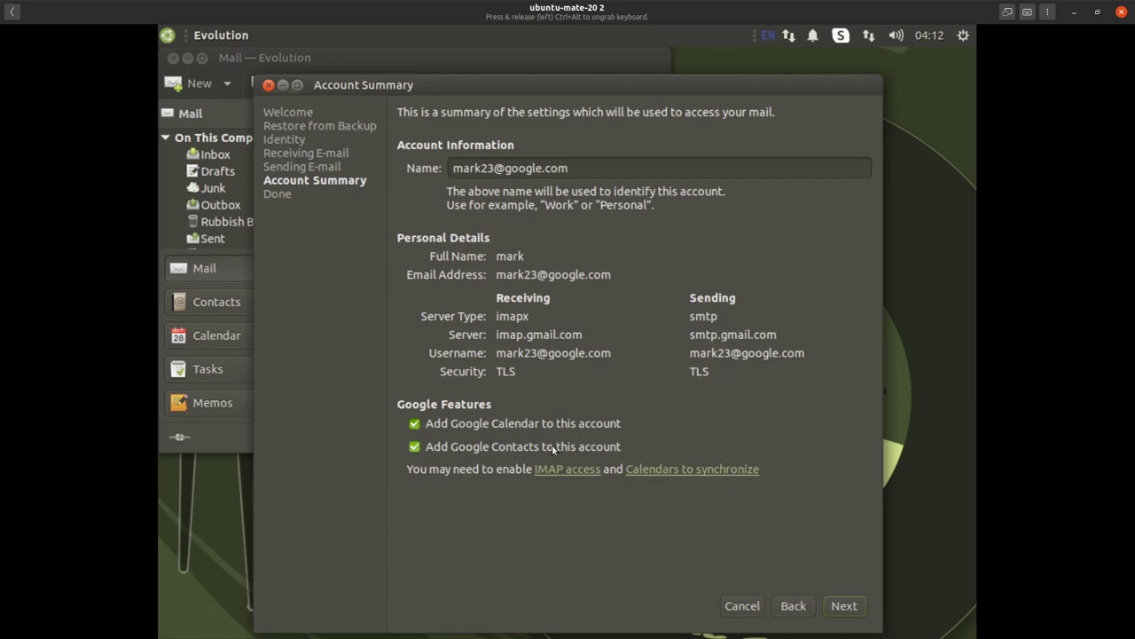
click(845, 605)
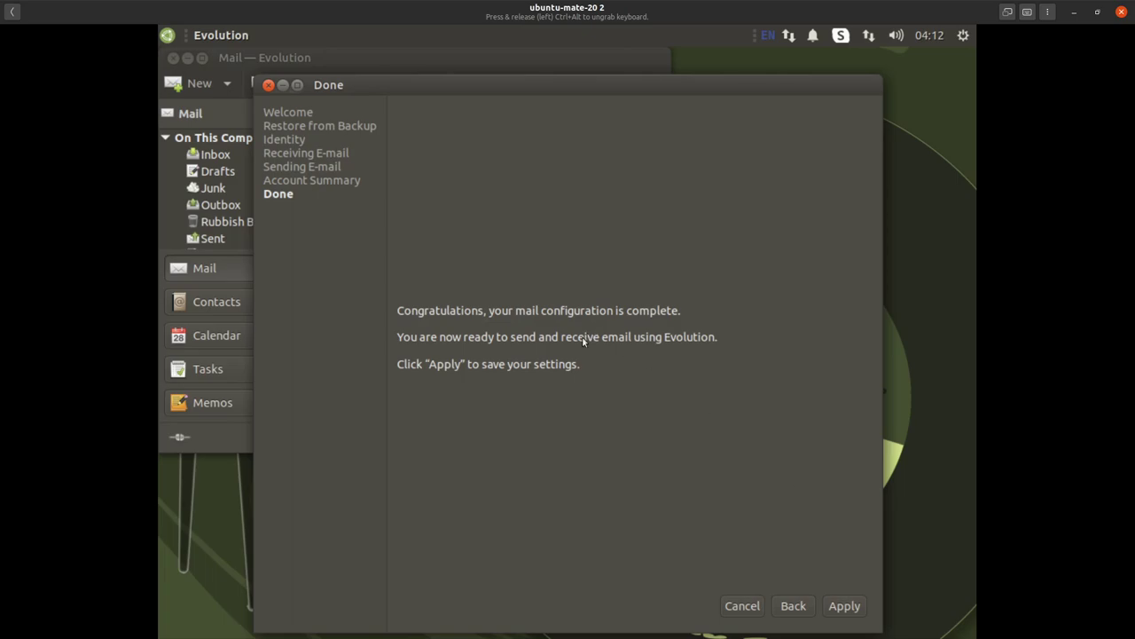
click(743, 605)
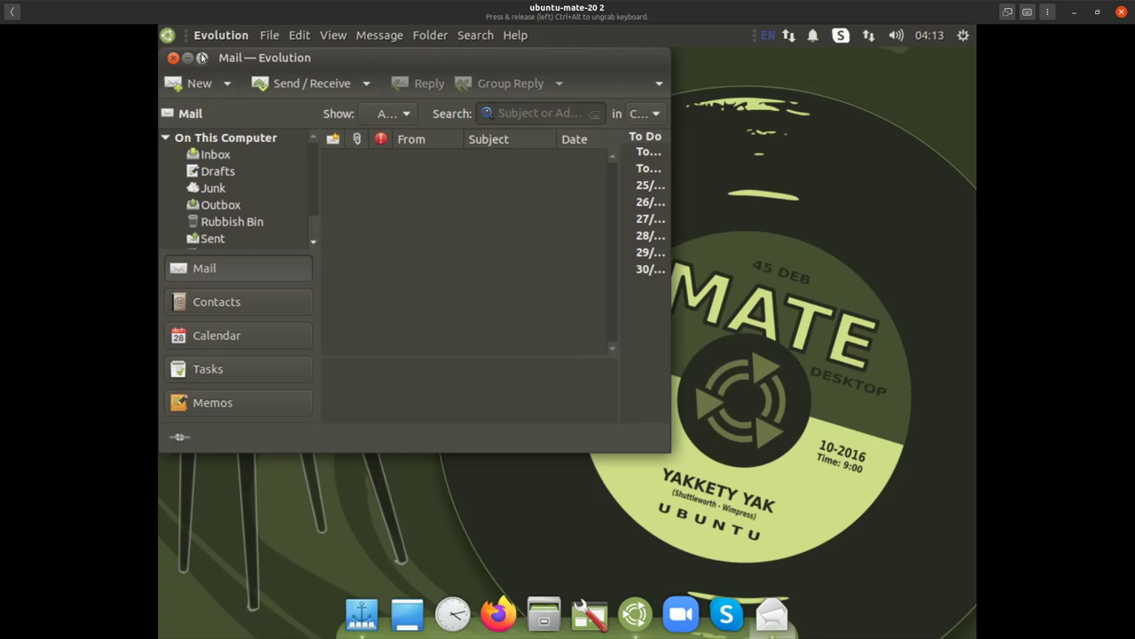
Maximize Evolution and switch through the Contacts, Mail and Calendar views
click(202, 58)
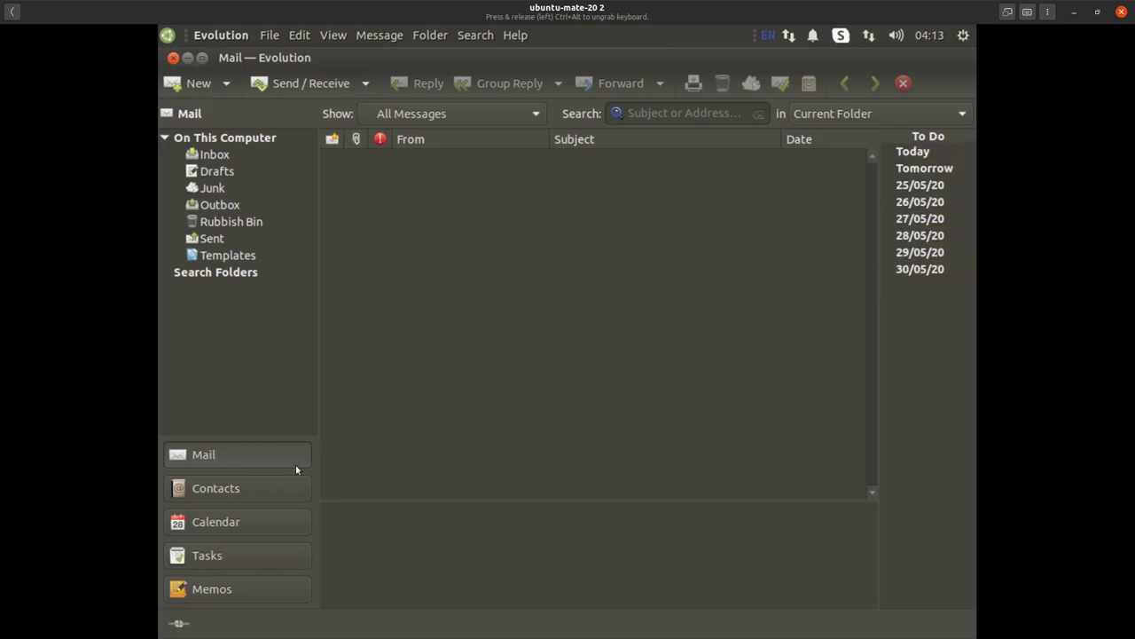
click(275, 487)
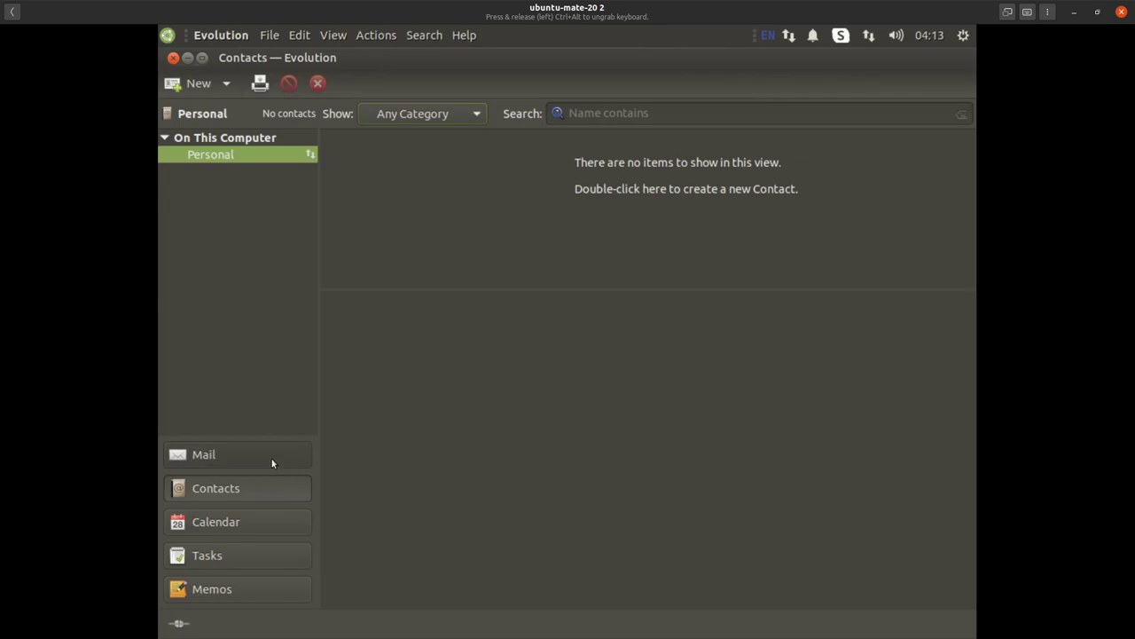
click(272, 457)
click(257, 523)
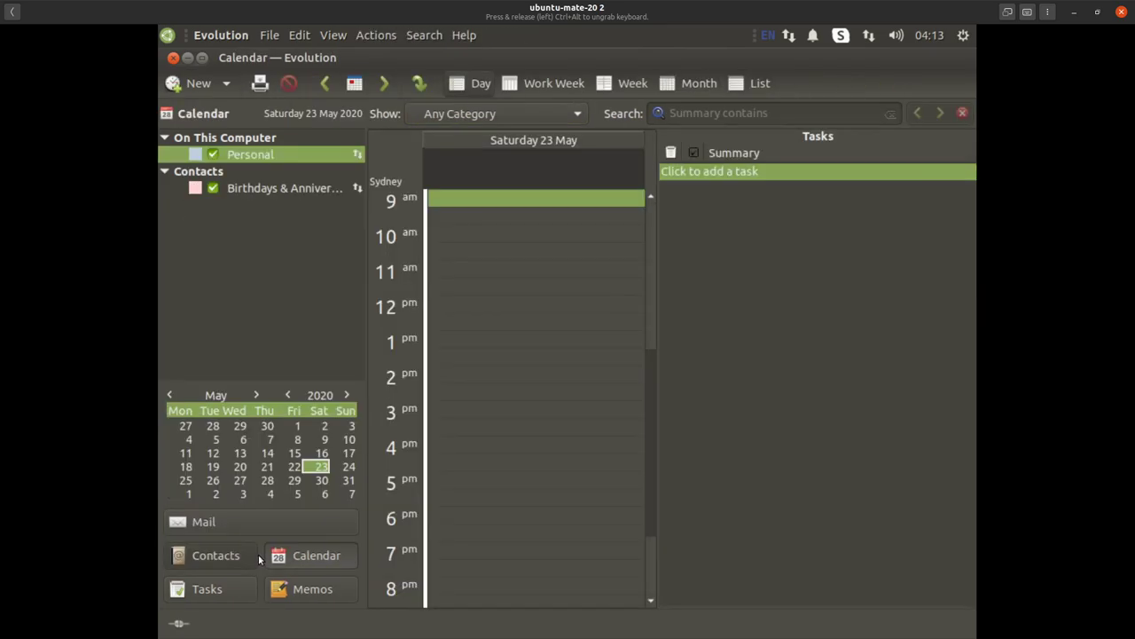
Open a new appointment, discard it unsaved, and close Evolution
click(199, 82)
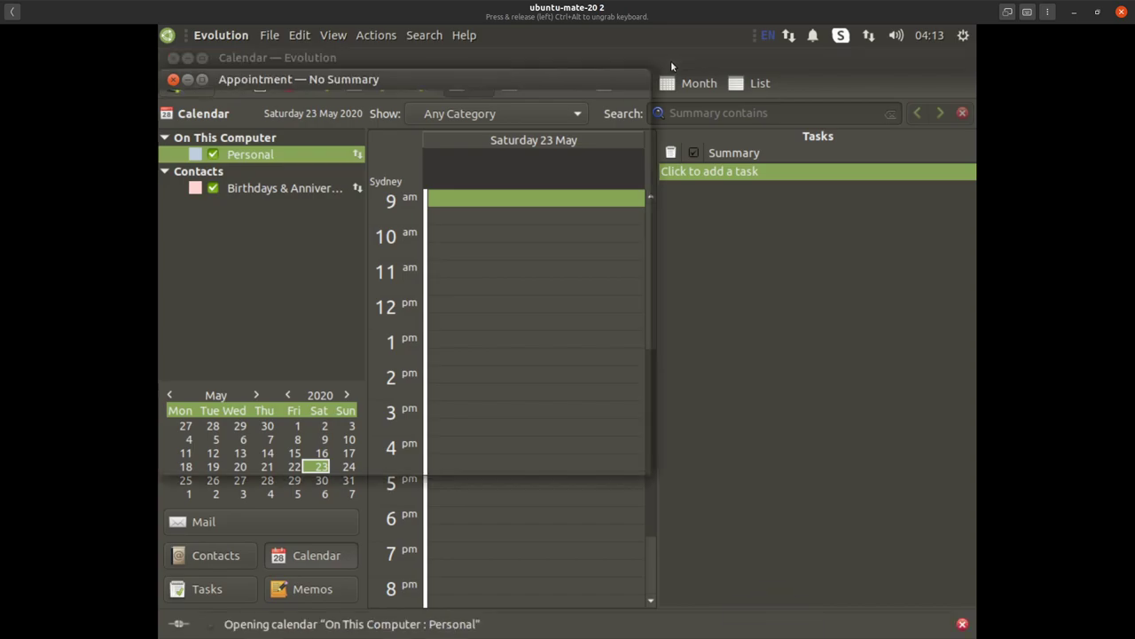
click(173, 79)
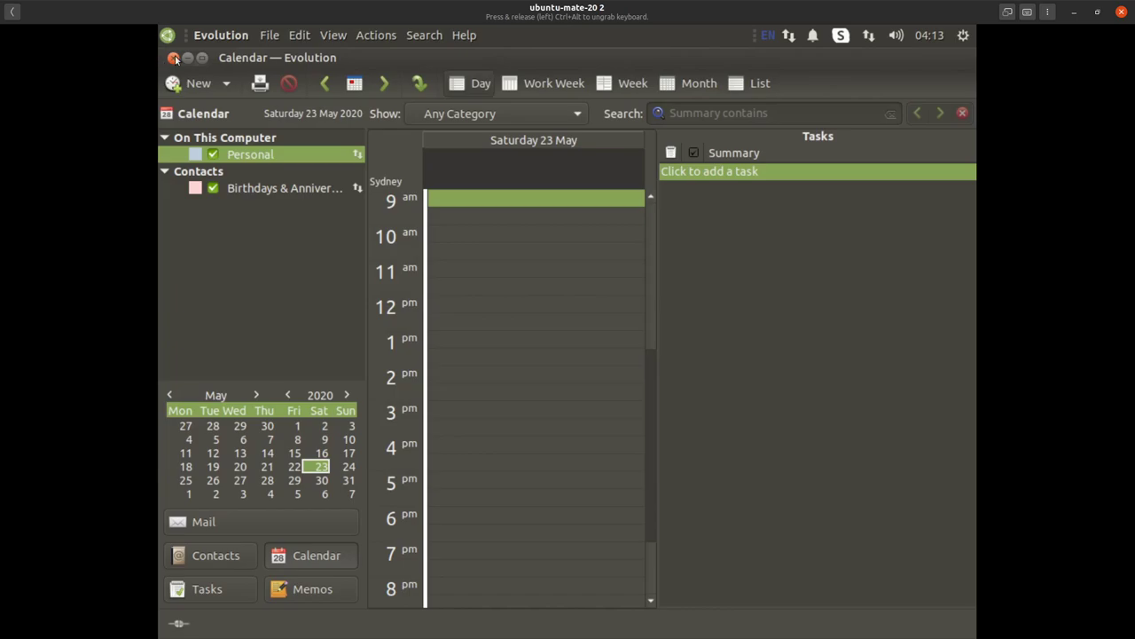
click(173, 58)
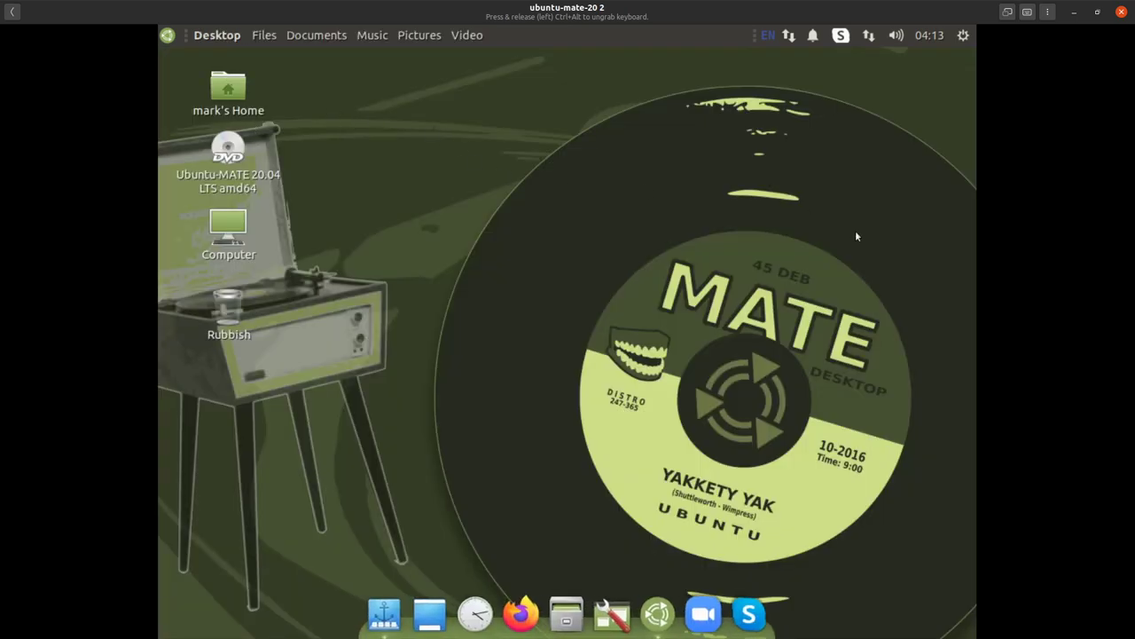